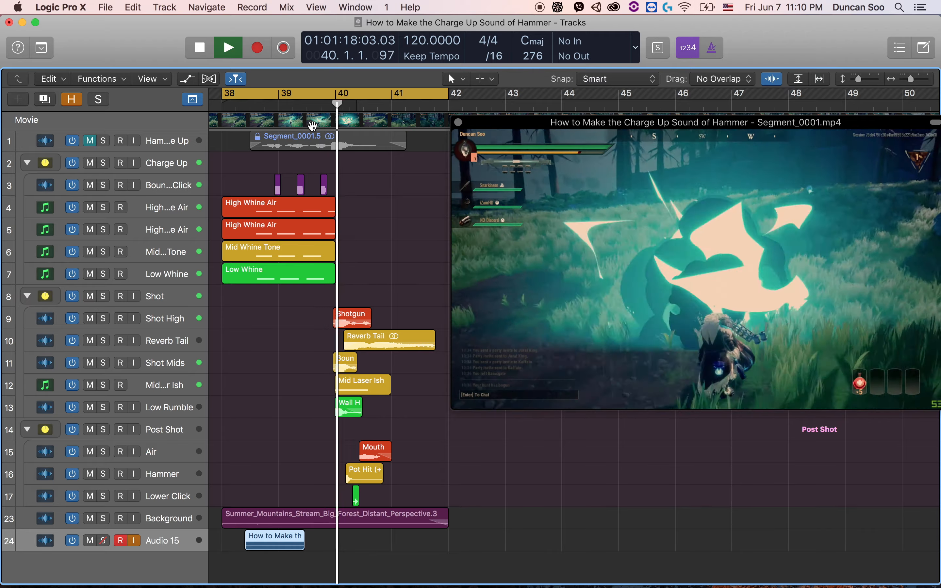
Let the full hammer sound play past the cycle range with cycling turned off, and stop playback.
key(c)
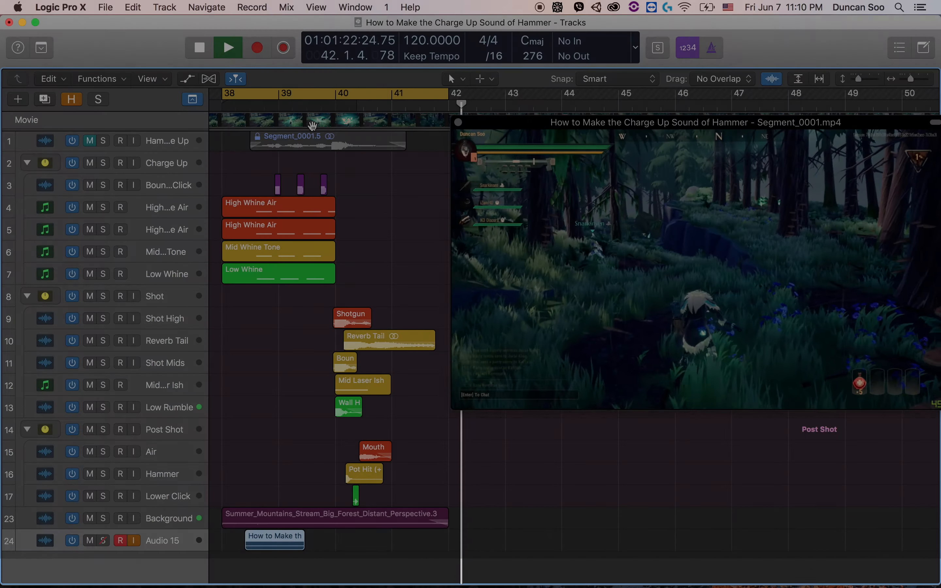
key(space)
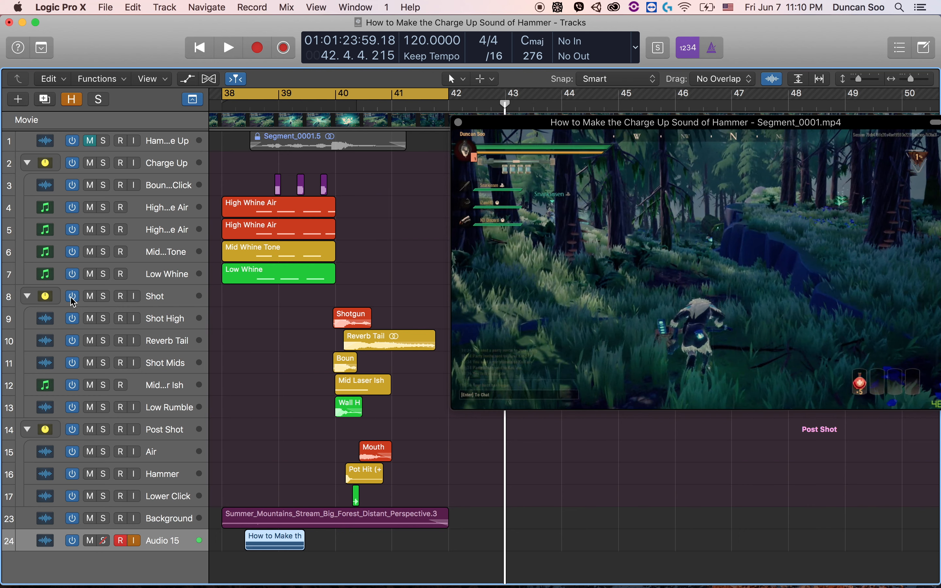
Show the inspector for the Low Whine track and examine its Massive synth settings, closing the plug-in window when done.
click(172, 277)
key(i)
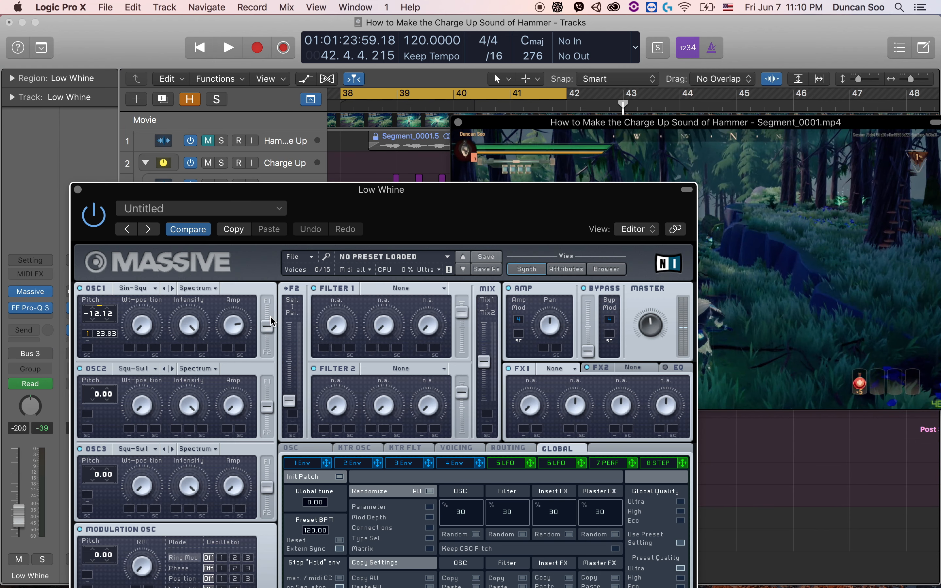
click(31, 292)
drag(318, 200, 296, 92)
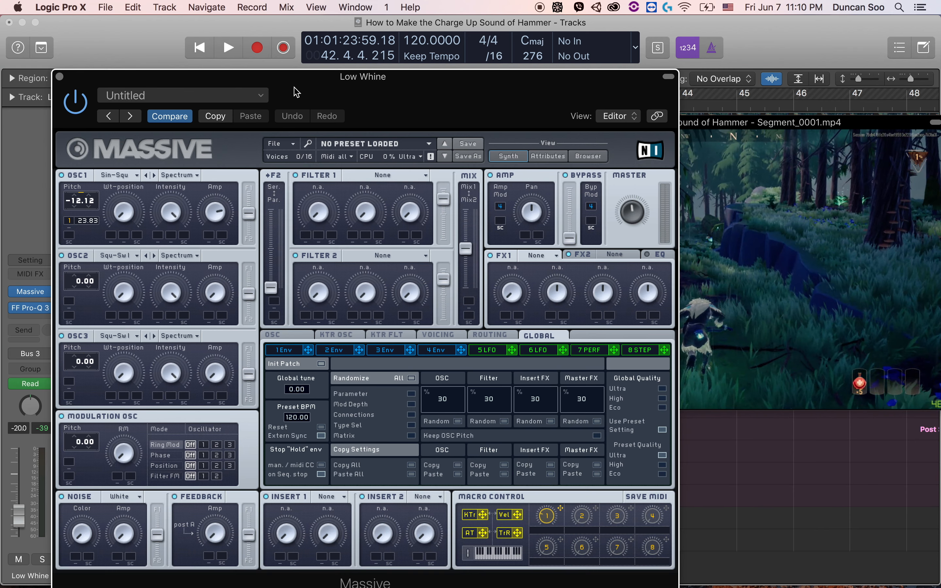
click(60, 77)
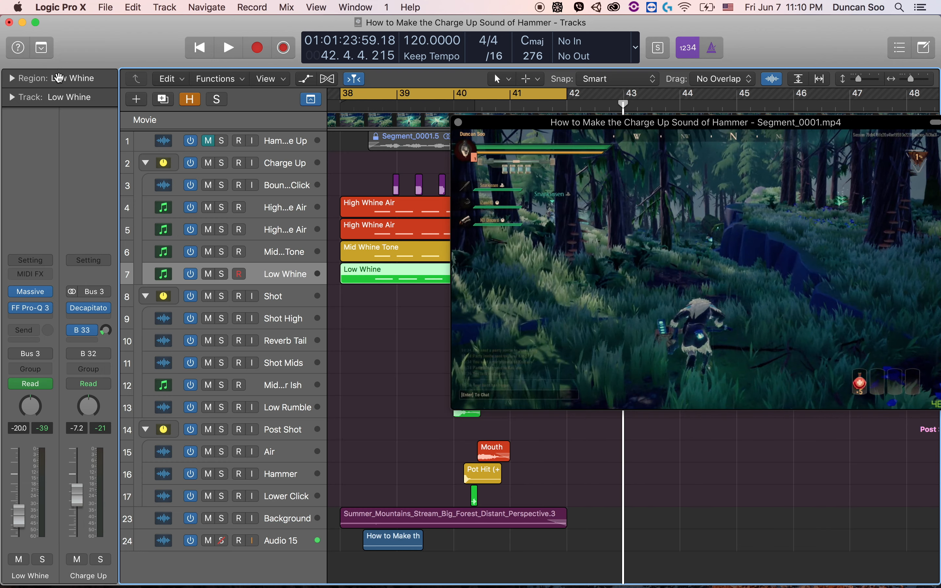
scroll(274, 205, left, 2)
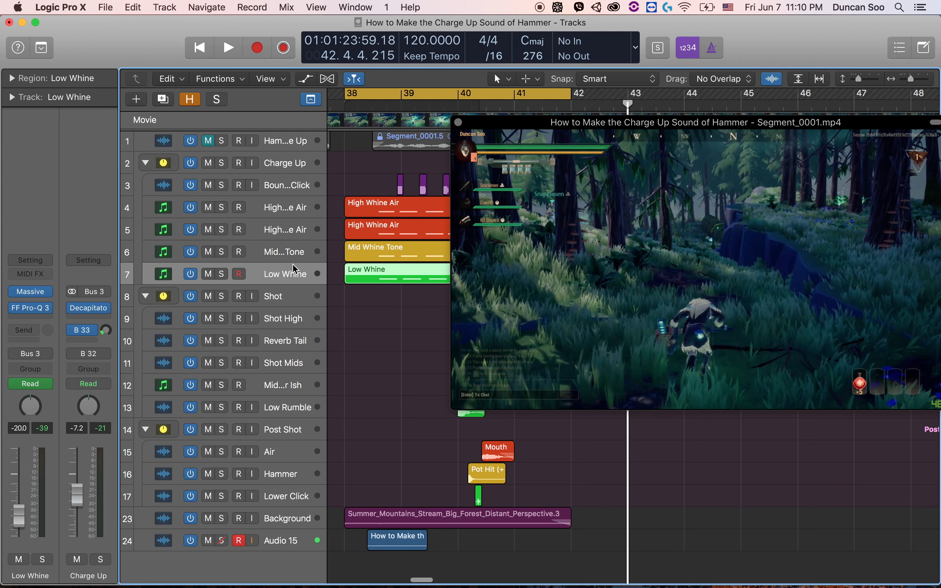
Solo the Low Whine track and play it, moving the movie window clear of the whine regions.
click(221, 274)
key(space)
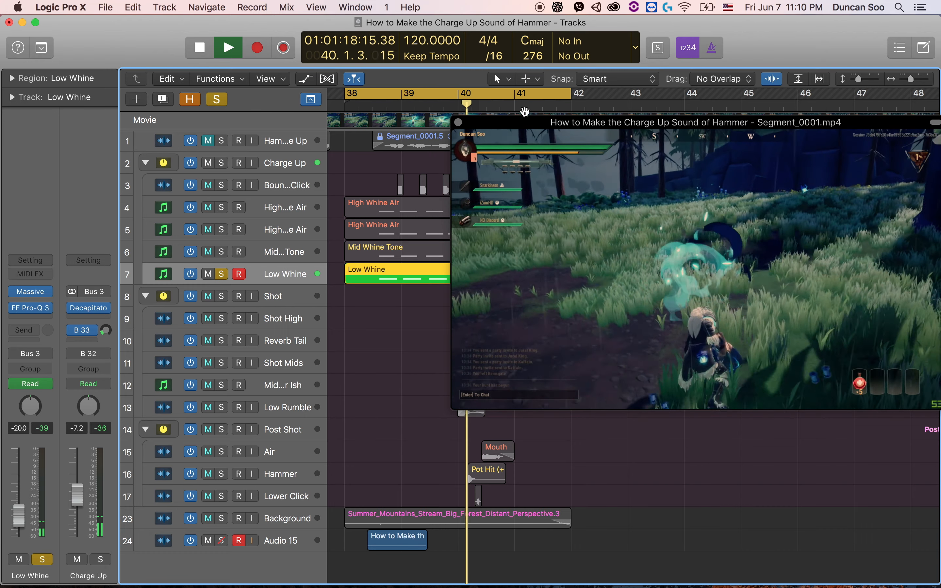
drag(520, 123, 556, 218)
key(space)
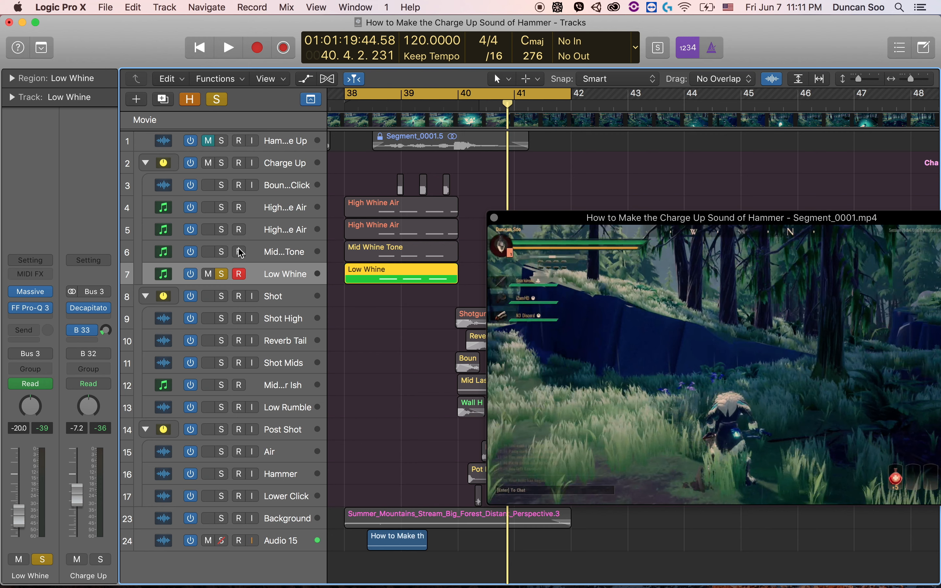
Solo both High Whine Air tracks in place of Low Whine and play their regions.
click(221, 208)
click(222, 229)
click(222, 274)
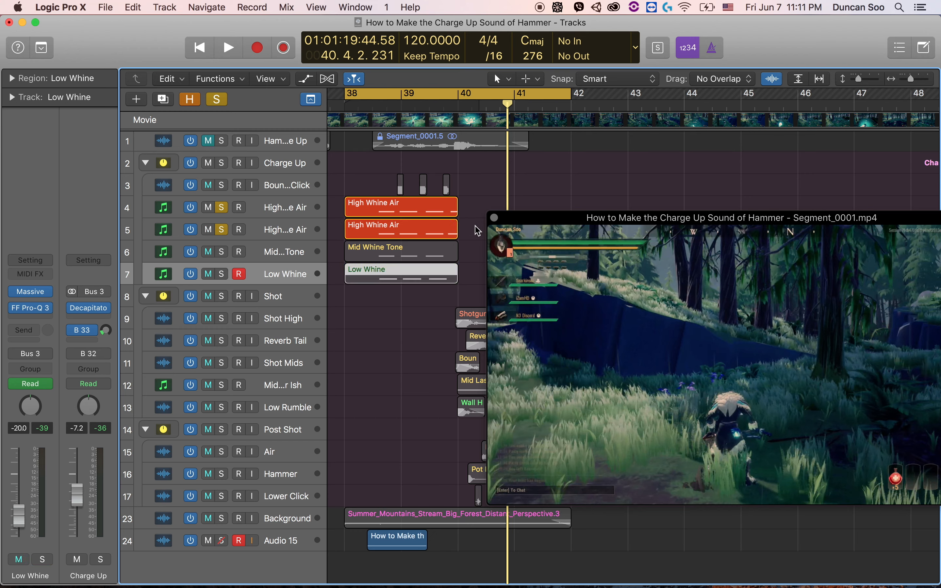
drag(473, 231, 422, 200)
key(shift+space)
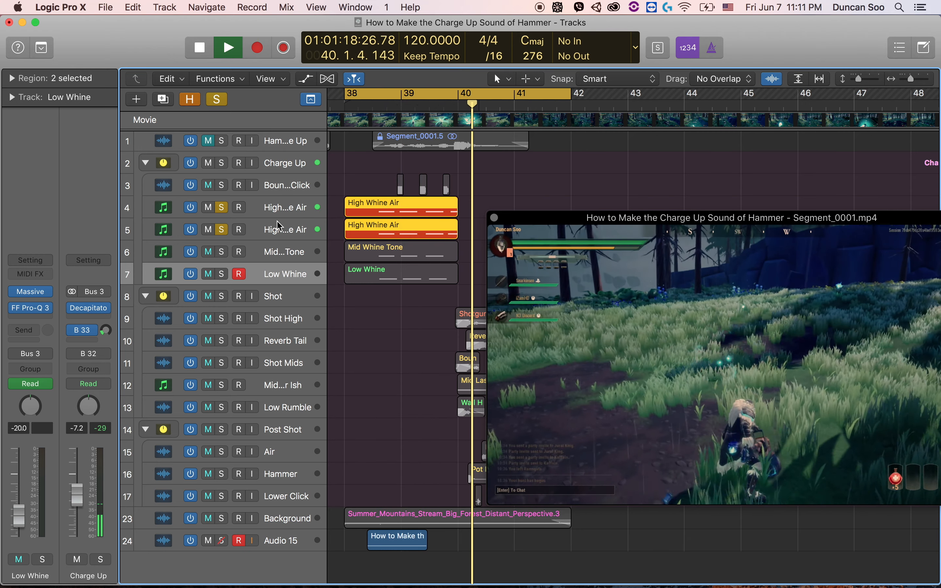
key(space)
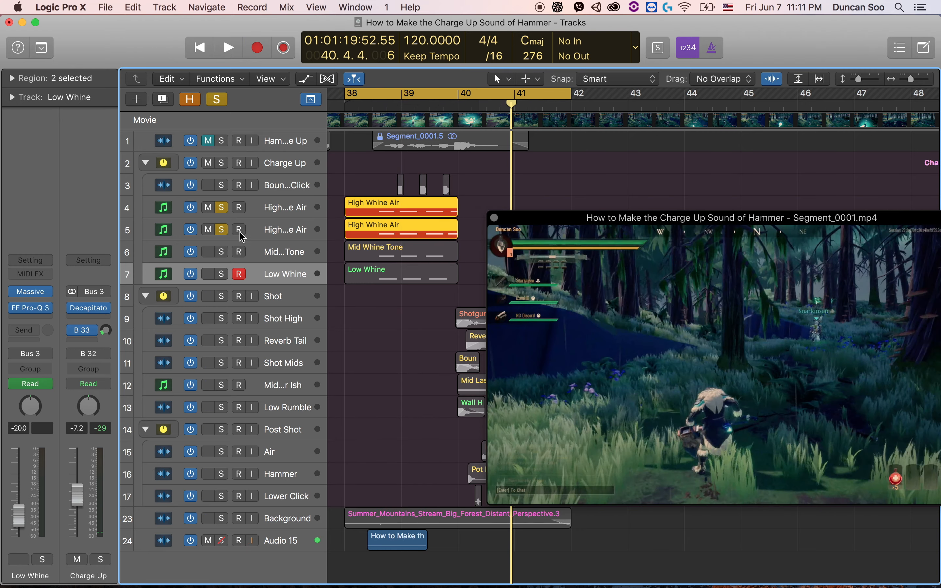
Play the Mid Whine Tone track soloed in place of the High Whine Air tracks, and clear its solo.
click(221, 230)
click(221, 208)
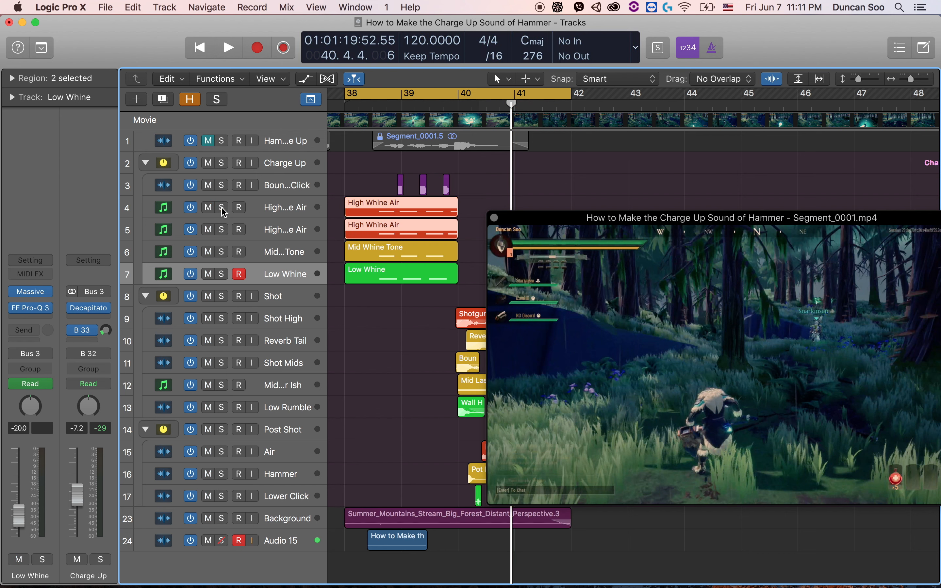
click(222, 253)
key(space)
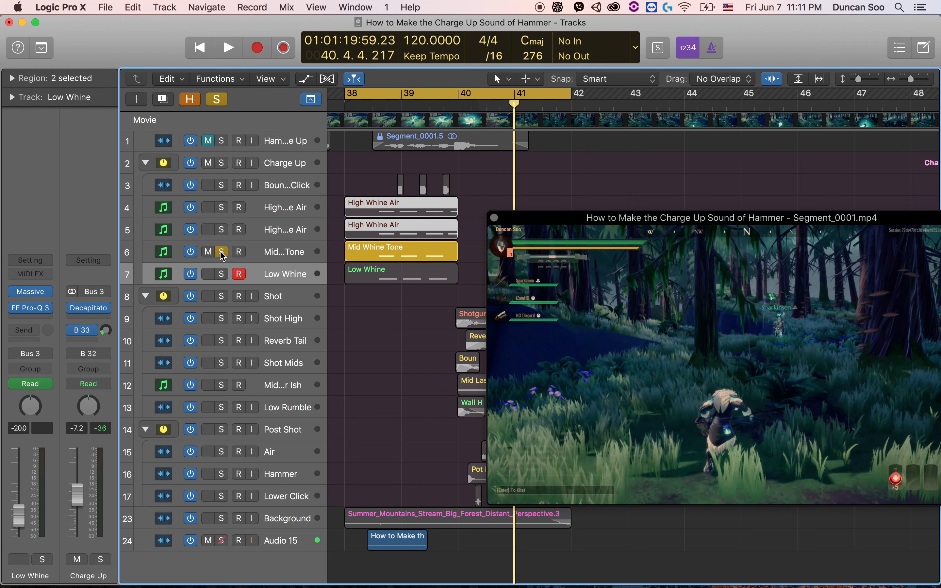
key(space)
click(222, 251)
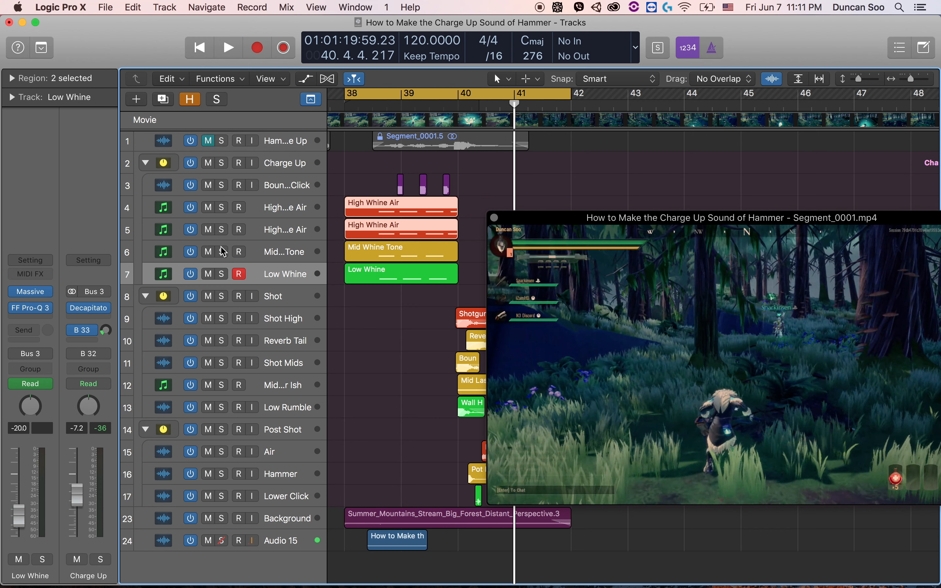
Select the two High Whine Air tracks in turn to compare their channel strips.
click(283, 210)
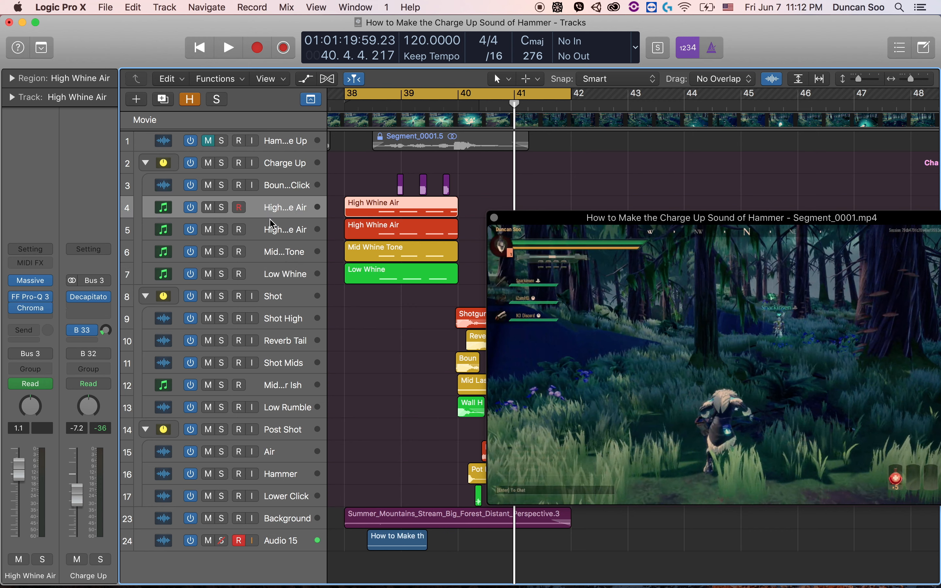
click(270, 230)
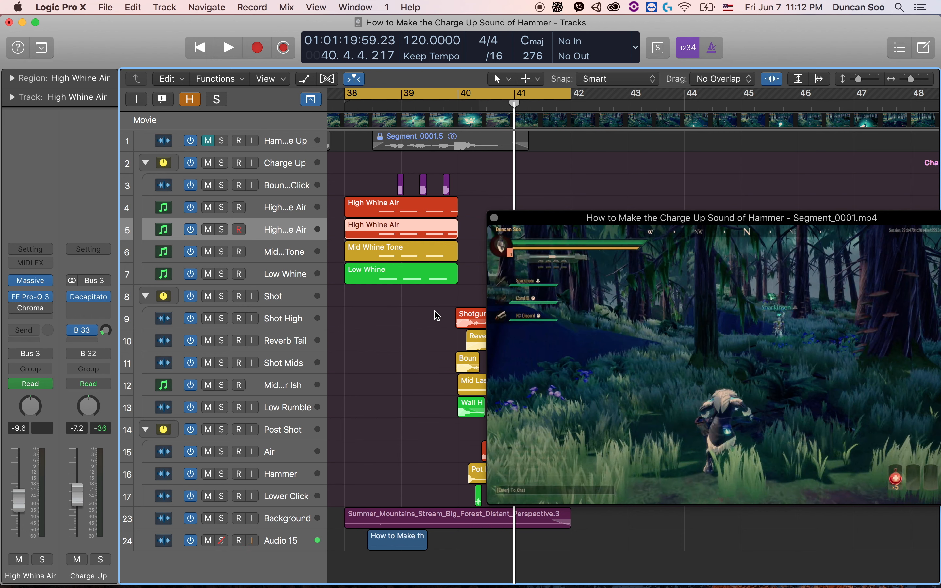
scroll(437, 315, right, 1)
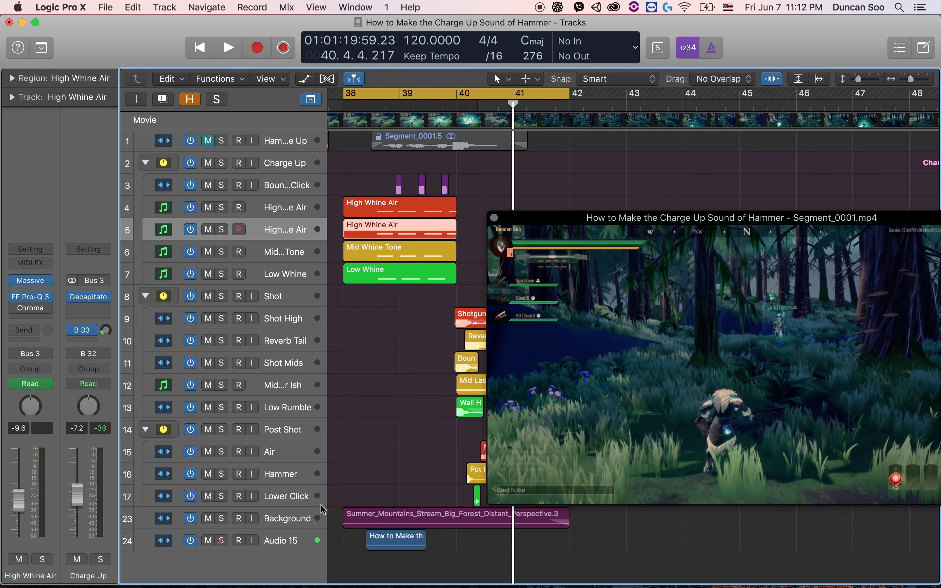
Reveal the hidden tracks, expand the Charge Click stack, and select its three sound regions near bar 39.
key(h)
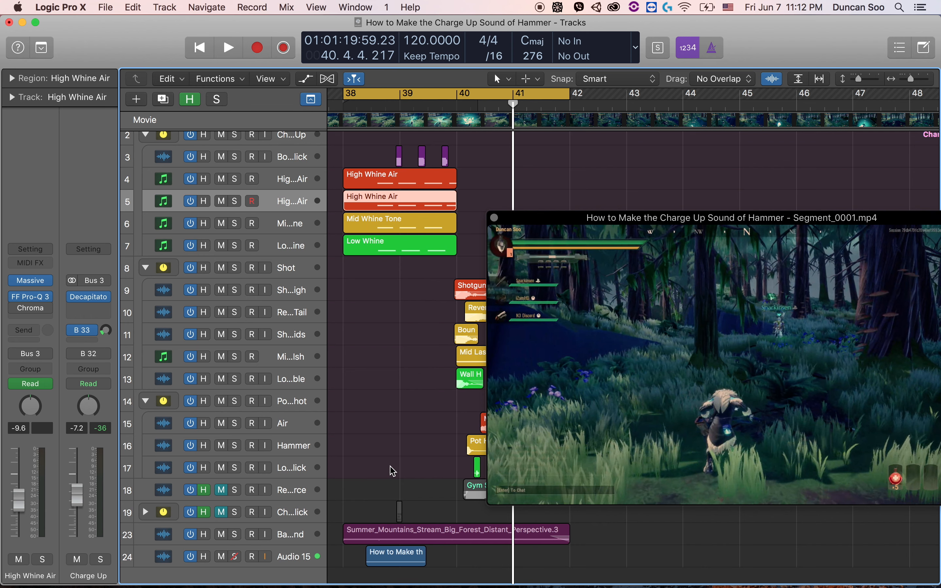
scroll(392, 469, down, 1)
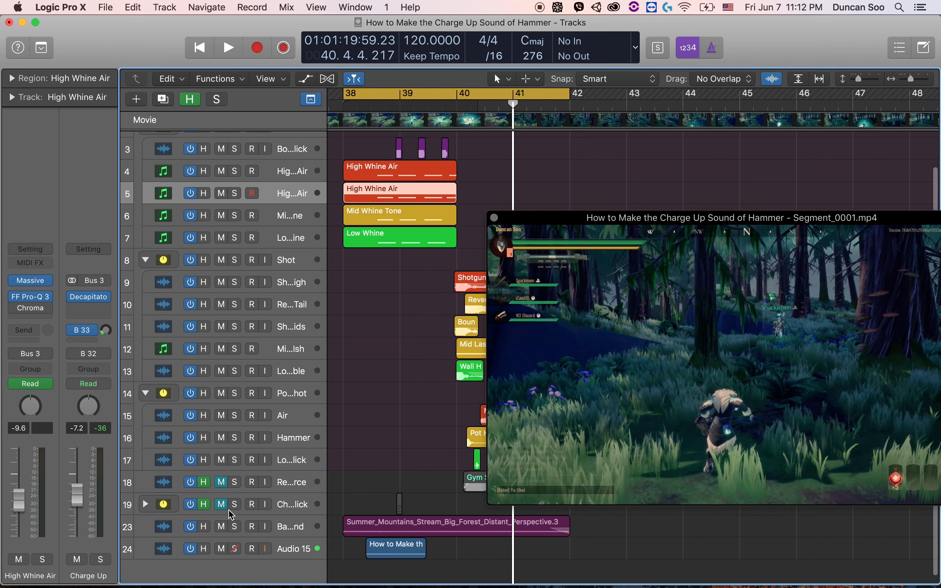
click(146, 504)
key(z)
scroll(356, 508, right, 5)
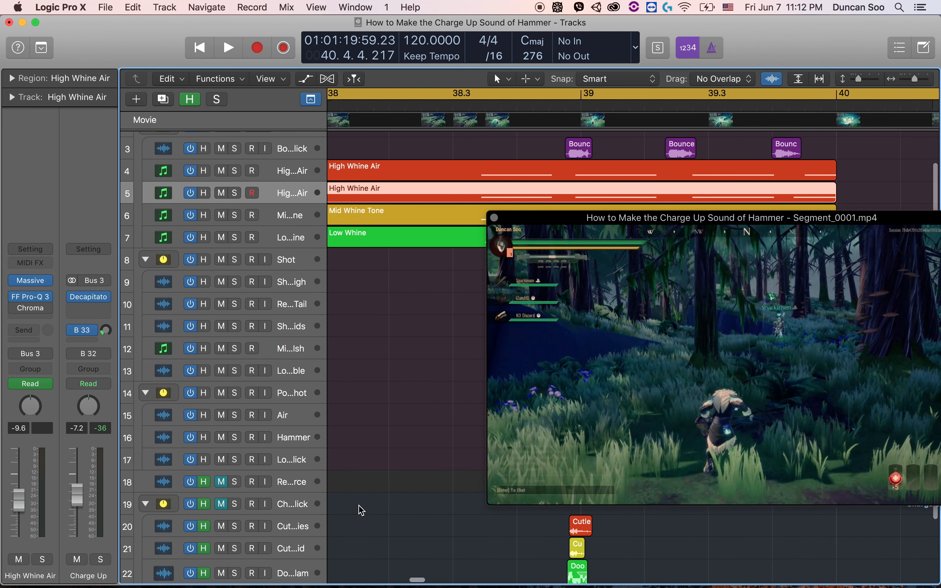
scroll(384, 493, down, 3)
click(415, 465)
drag(434, 477, 468, 517)
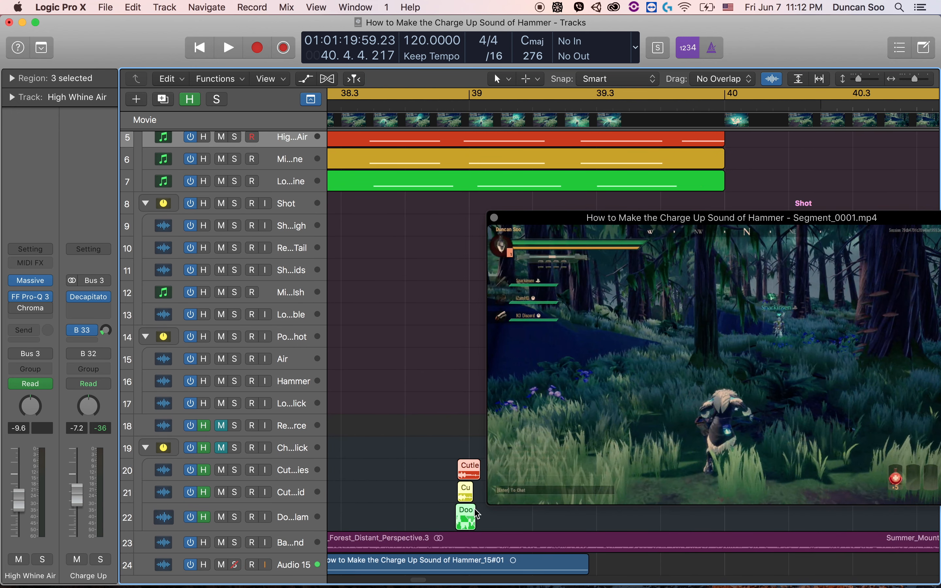
Solo the Charge Click stack and set a short cycle range around its regions at bar 39.
click(235, 448)
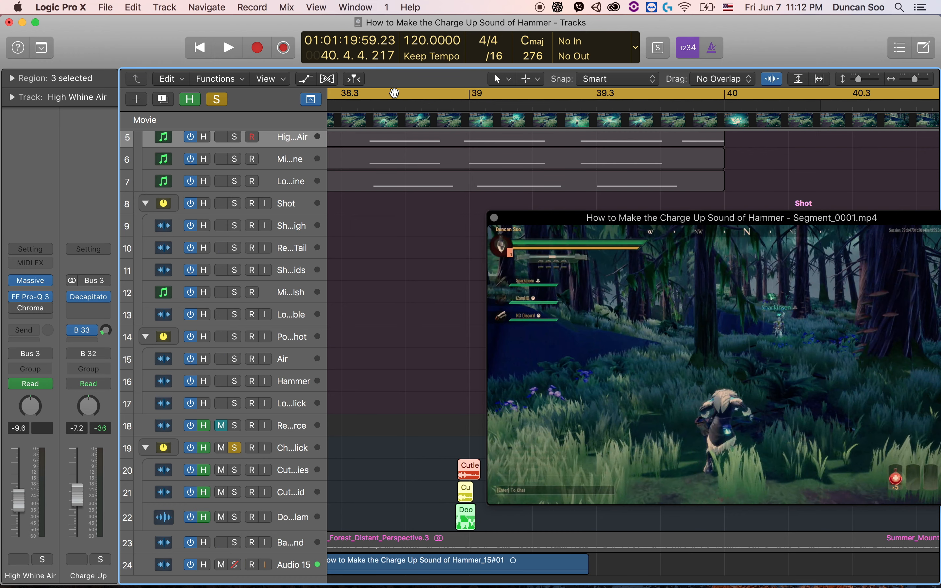
drag(381, 96, 559, 102)
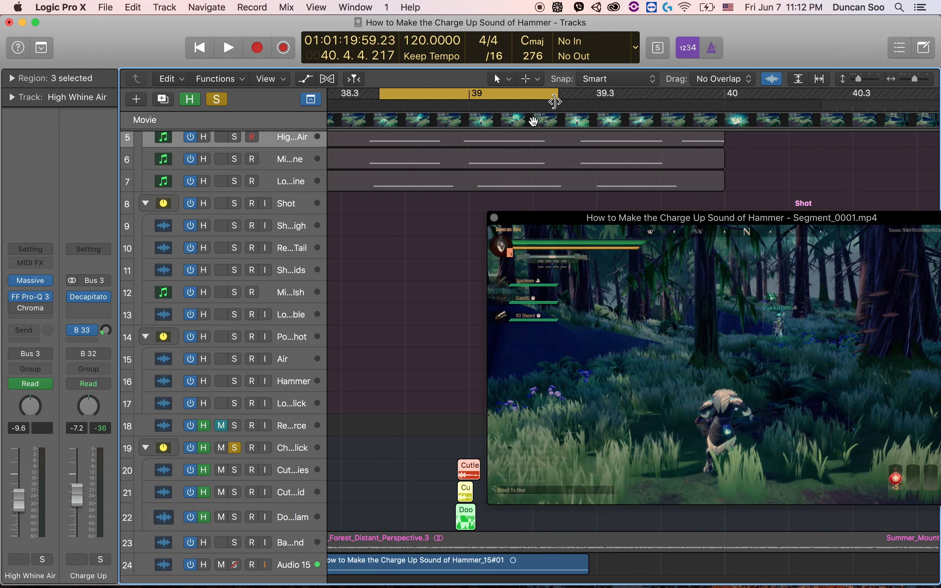
Play the first cutlery layer (track 20) soloed on its own, and clear its solo.
click(235, 447)
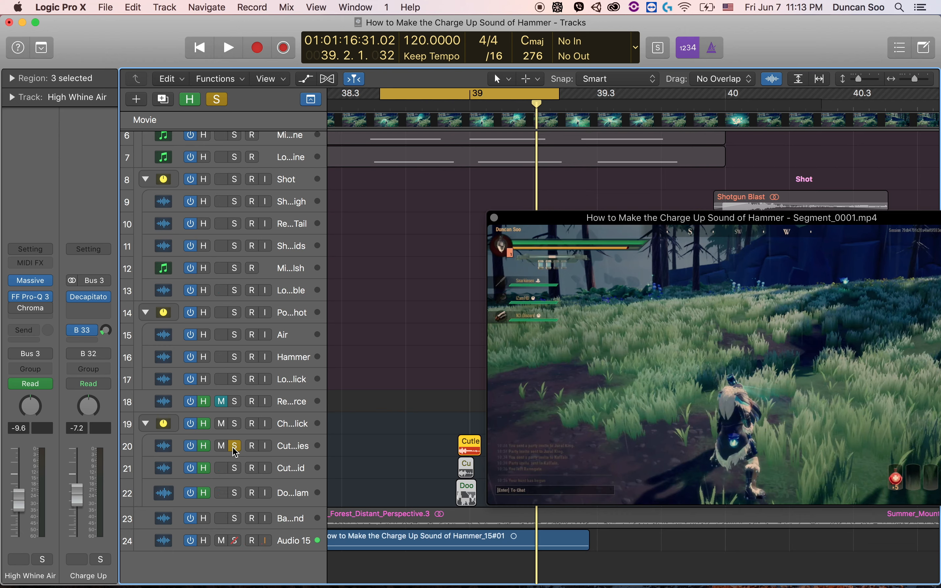
key(space)
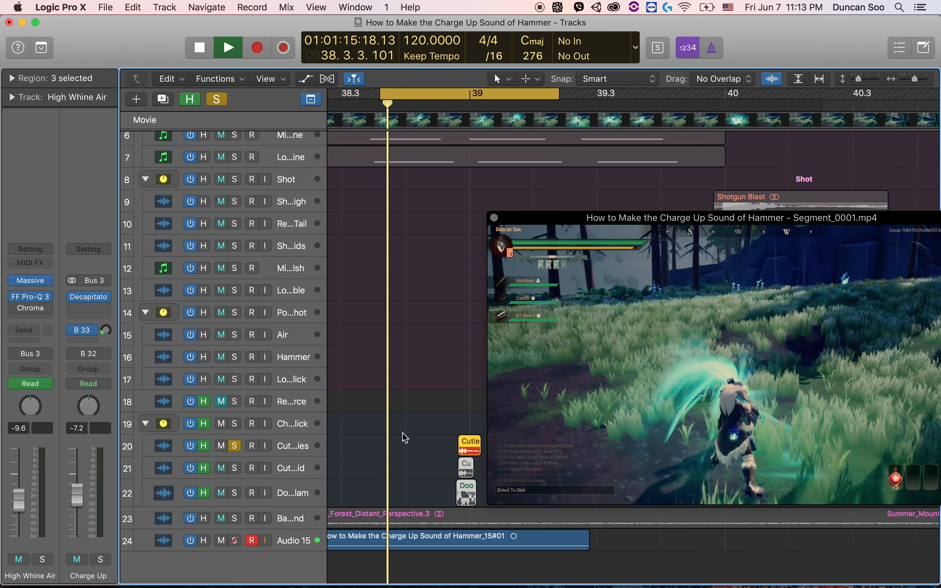
key(space)
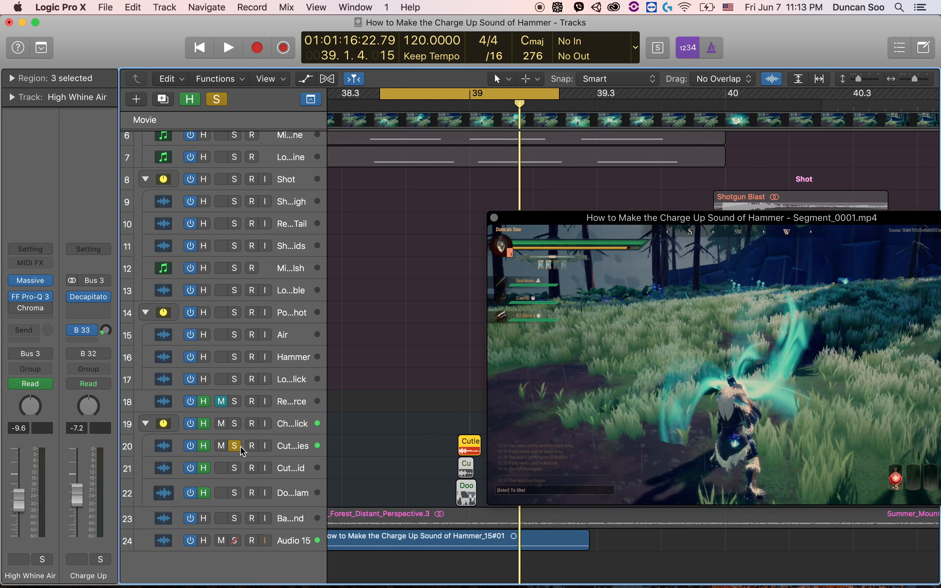
click(236, 447)
Play the second cutlery layer (track 21) soloed on its own, and clear its solo.
click(236, 470)
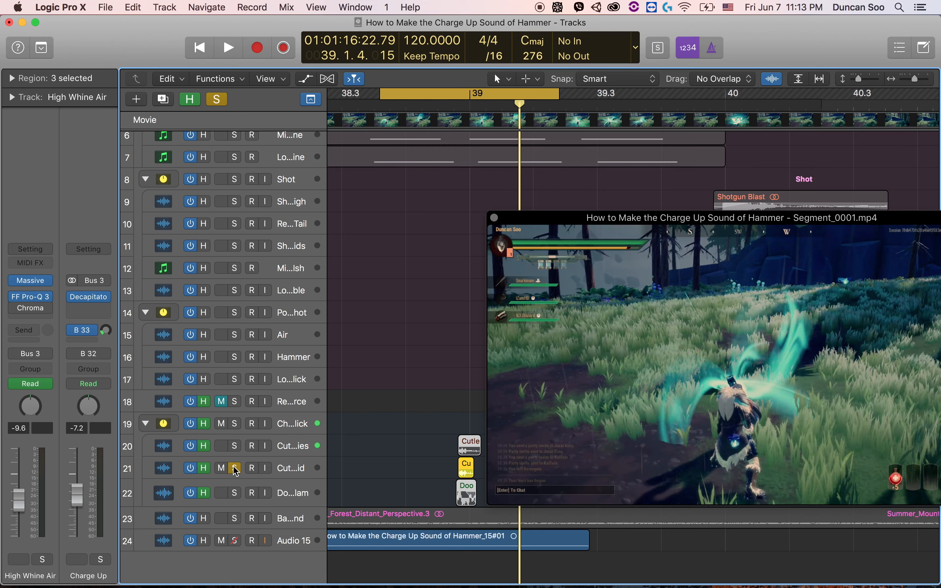
key(space)
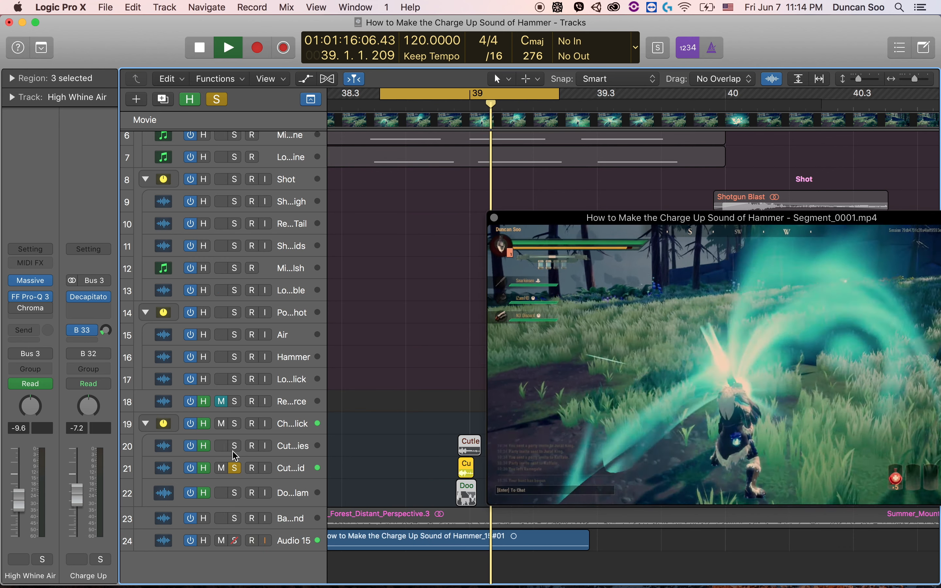
key(space)
click(234, 468)
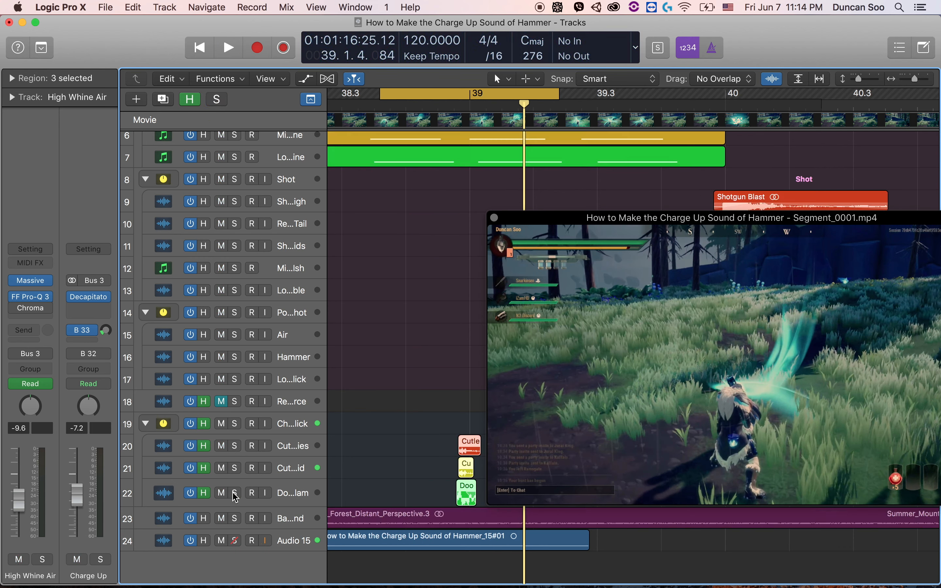
Solo the Door Slam track, play it, and select the track to show its channel strip.
click(234, 493)
key(space)
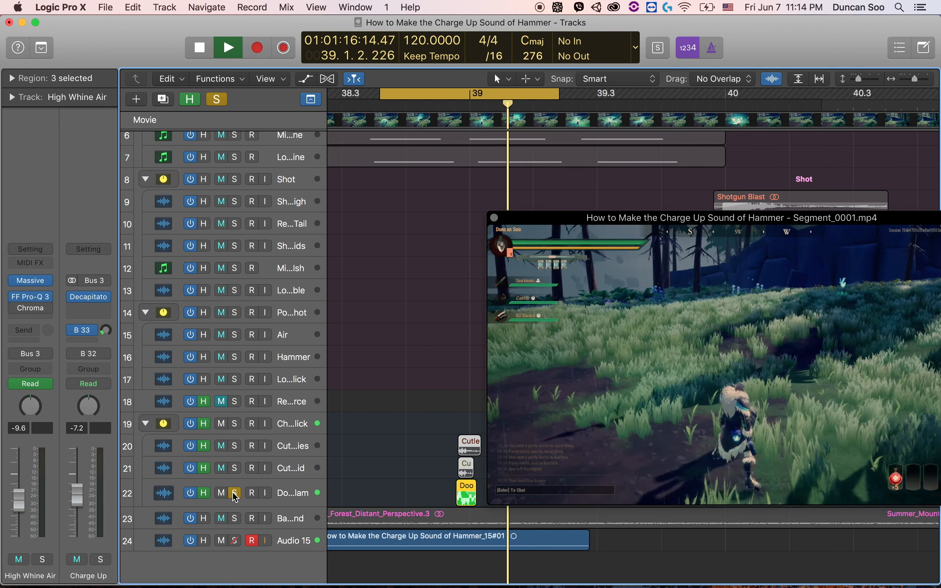
click(311, 496)
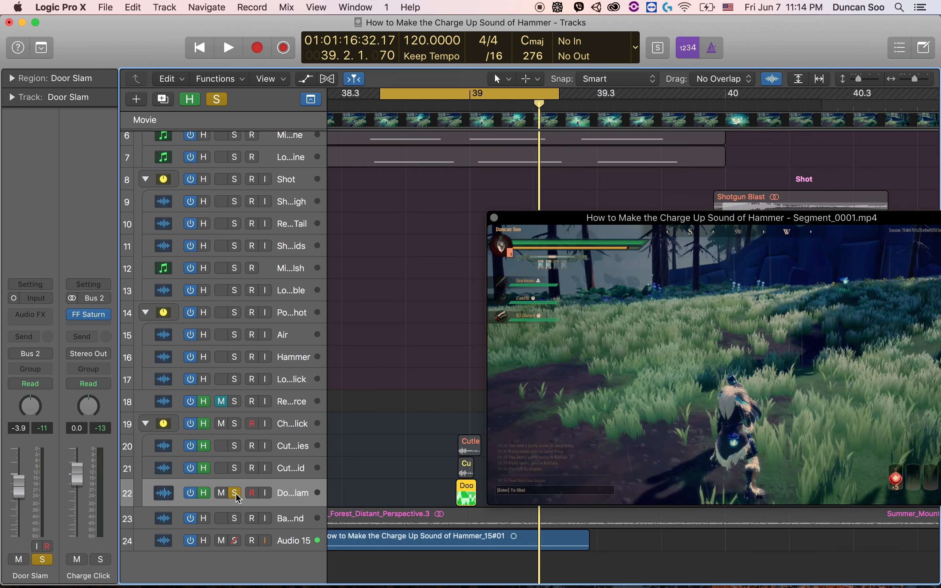
Open the FF Saturn plug-in on the Charge Click stack and play the stack soloed in place of Door Slam.
click(286, 428)
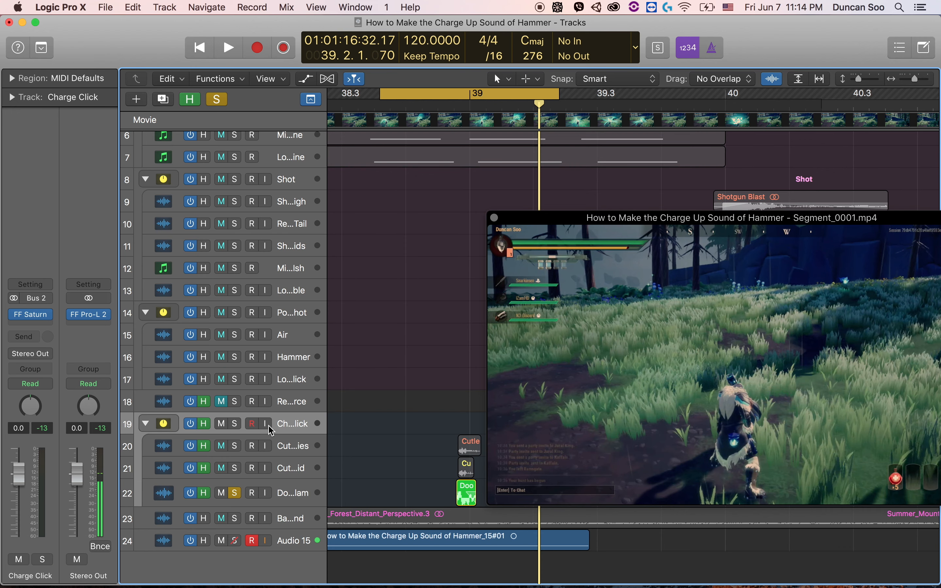
click(30, 314)
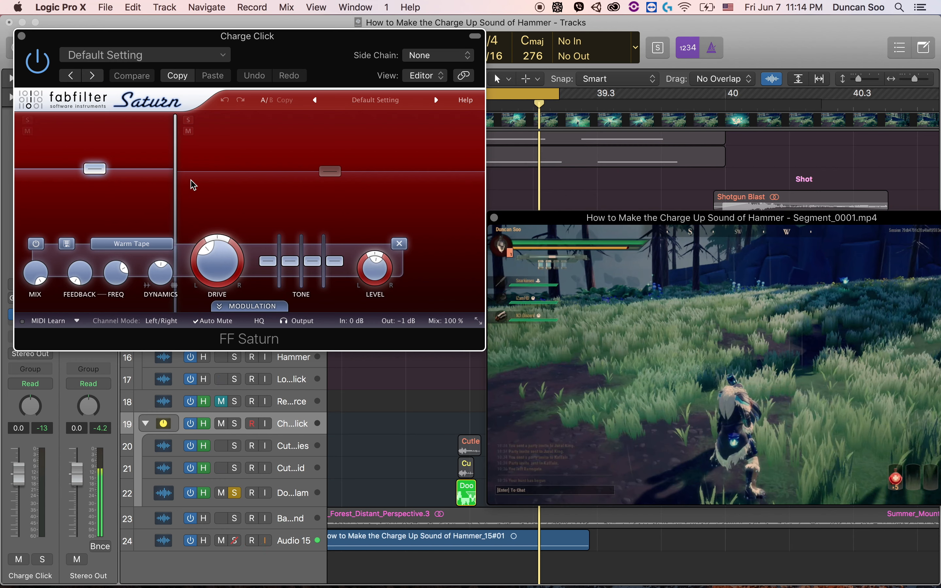
click(234, 492)
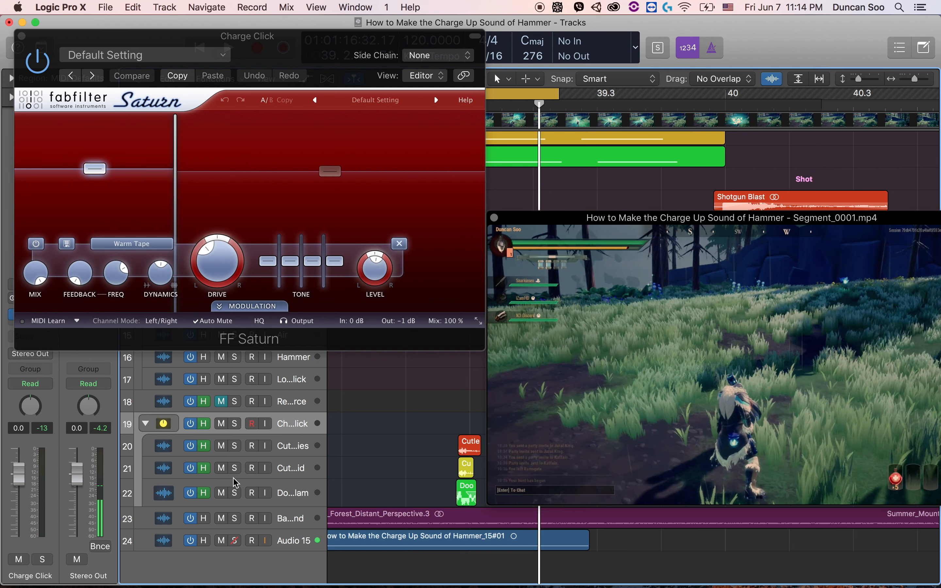
click(234, 423)
key(space)
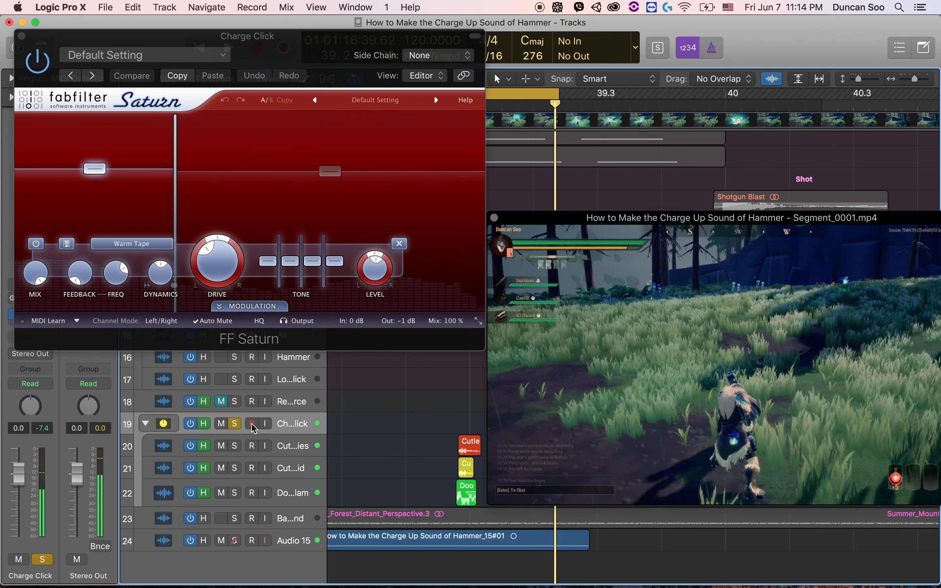
Clear the solo on the Charge Click stack, mute it, and collapse it.
click(234, 423)
click(221, 424)
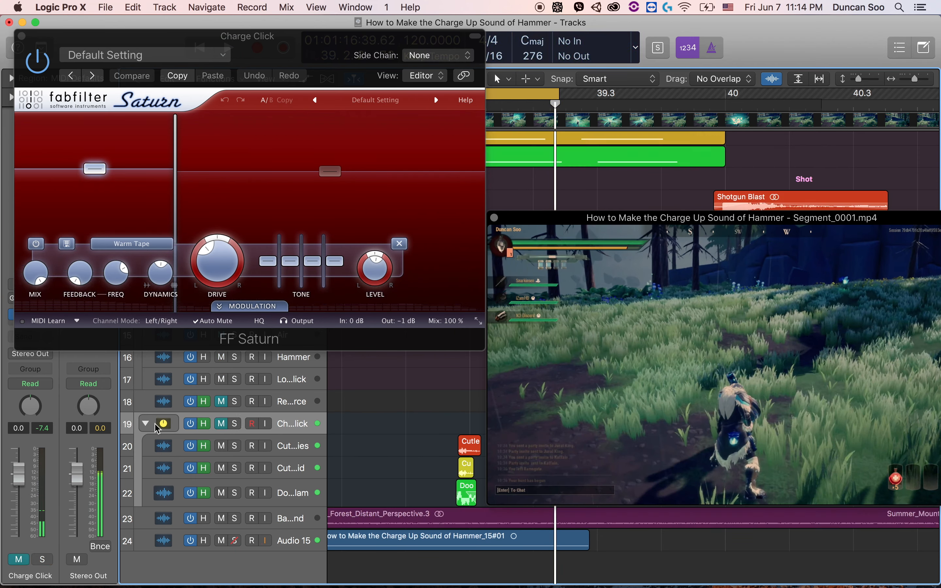
click(145, 423)
Select all the regions in the Charge Up stack and play the stack soloed.
scroll(364, 442, up, 3)
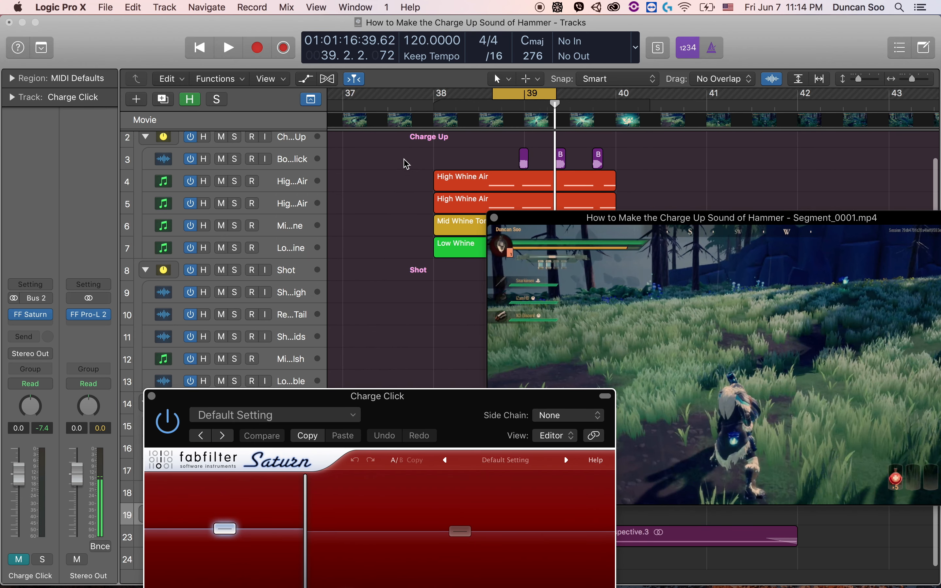
drag(405, 161, 606, 253)
click(234, 136)
key(space)
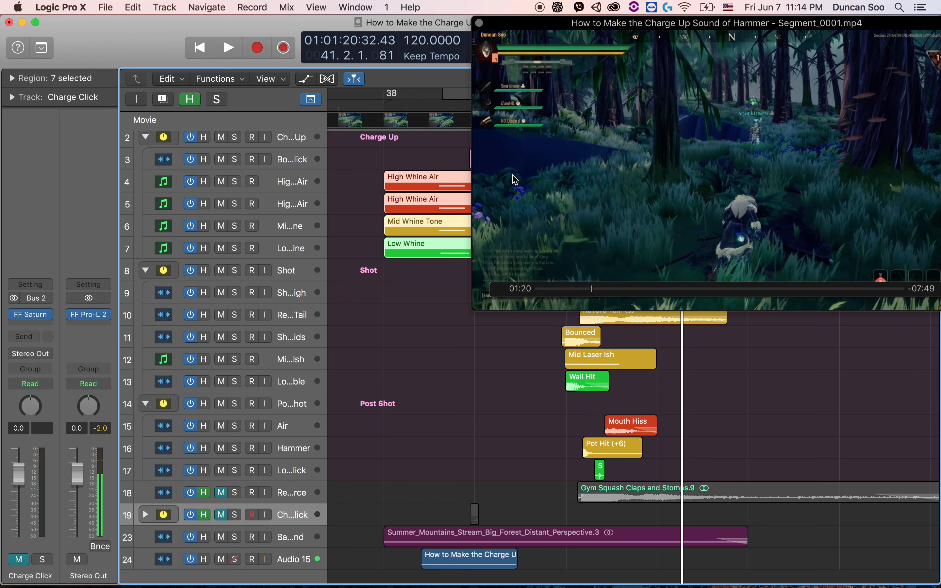
Move the movie window clear of the Shot regions and place the playhead at 39 4 1, just before the shot.
drag(591, 27, 711, 118)
scroll(505, 157, left, 5)
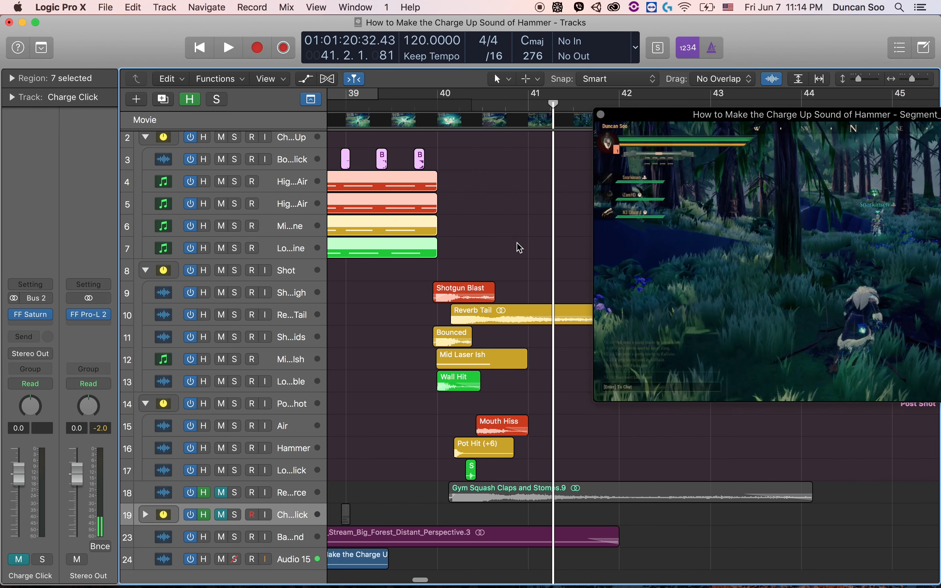
click(411, 106)
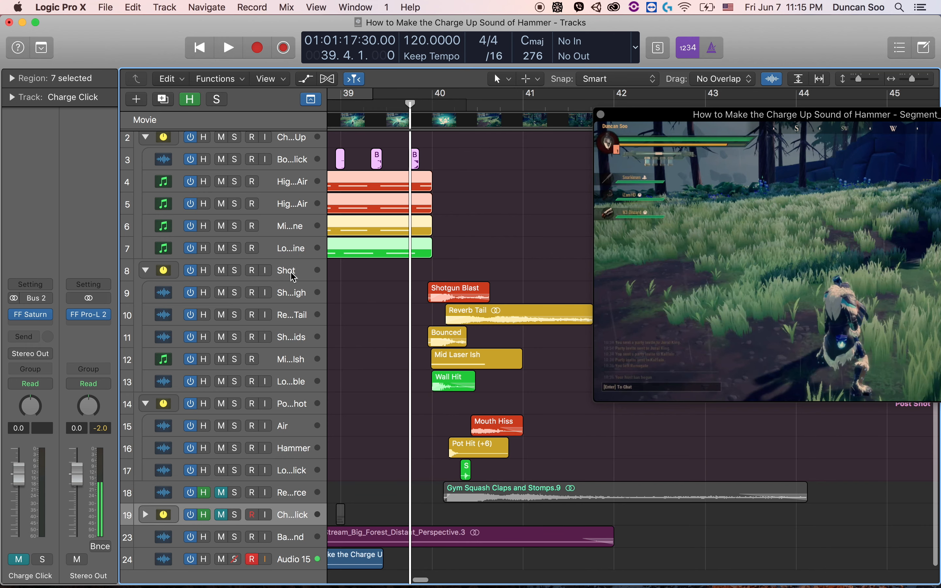
scroll(293, 277, right, 2)
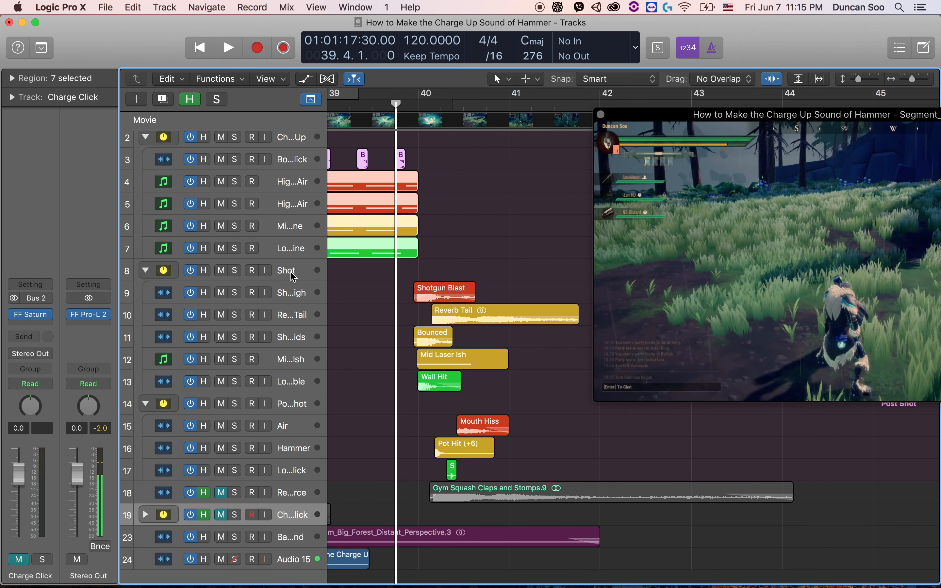
scroll(294, 277, right, 4)
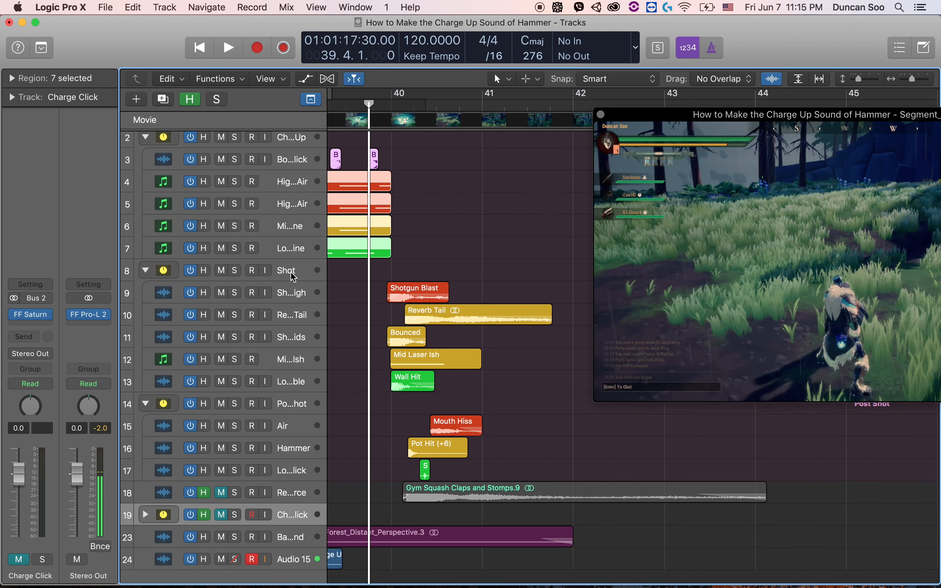
Select the Shotgun Blast and Bounced regions to point them out, and play the Shot High track soloed.
click(364, 292)
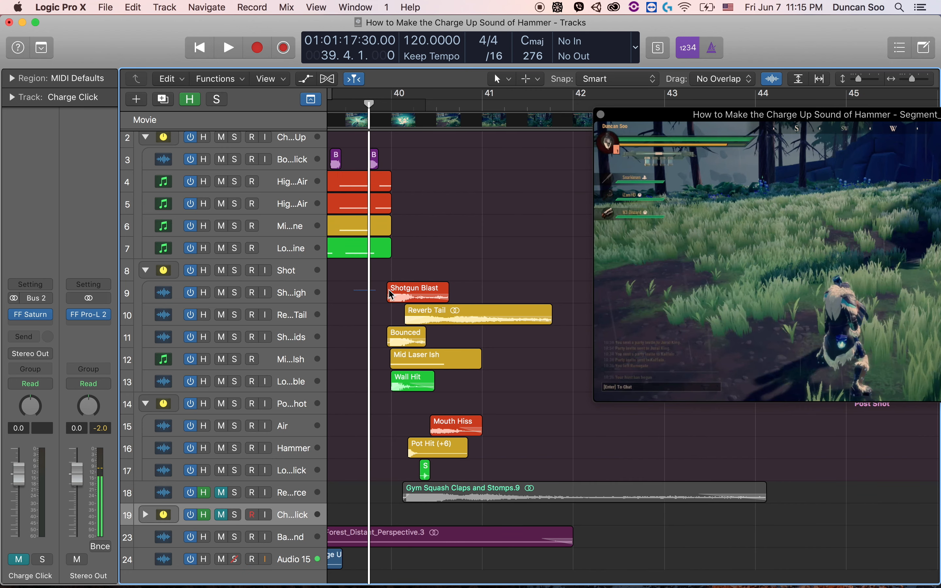
click(443, 294)
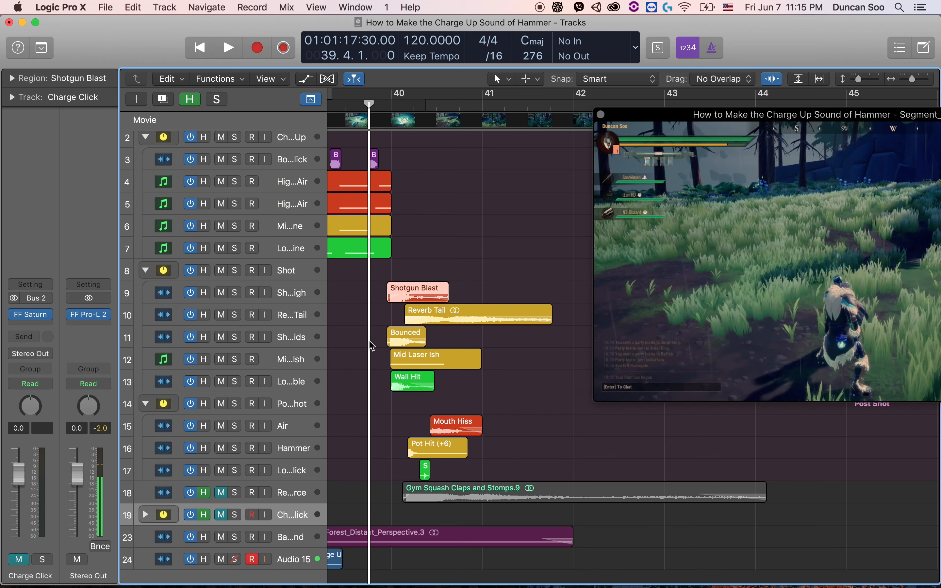
click(415, 339)
click(235, 293)
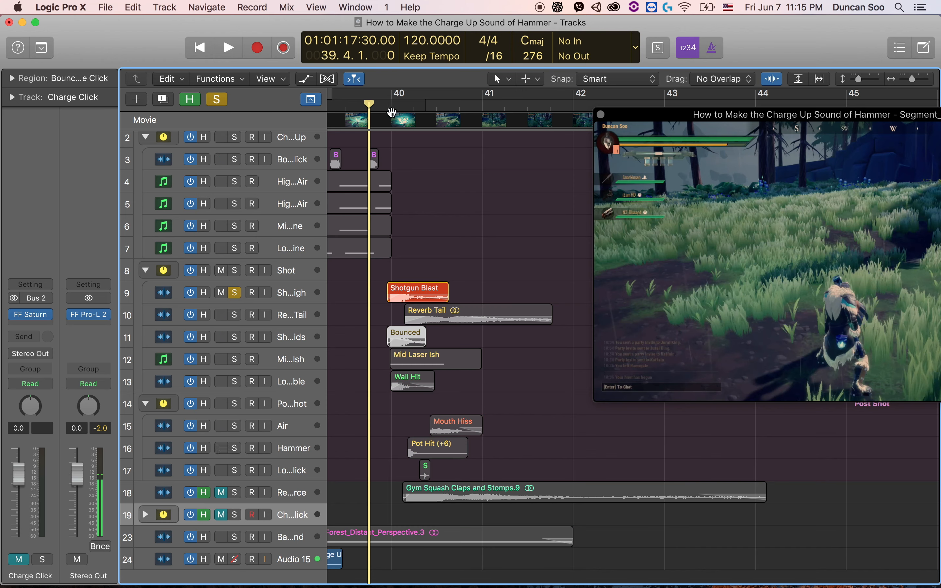
key(space)
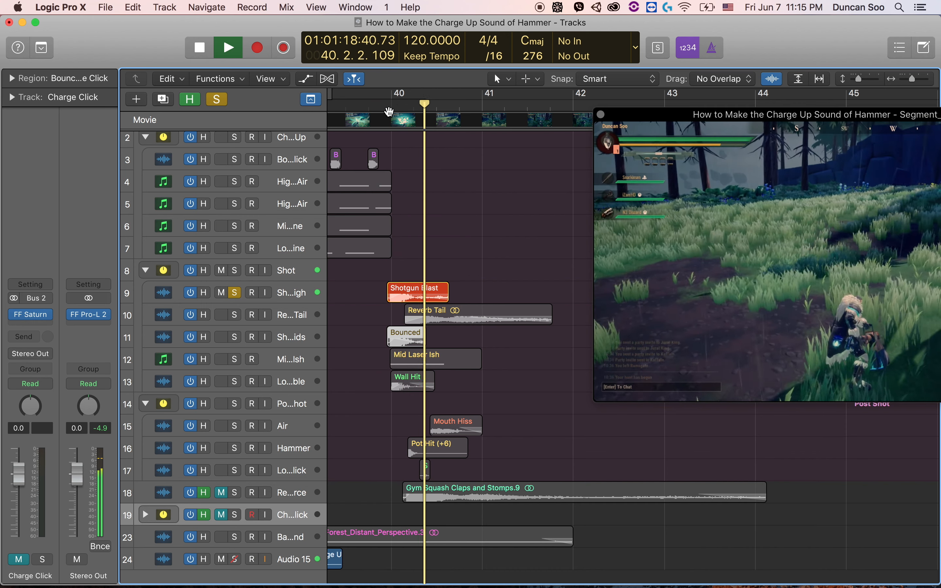
key(space)
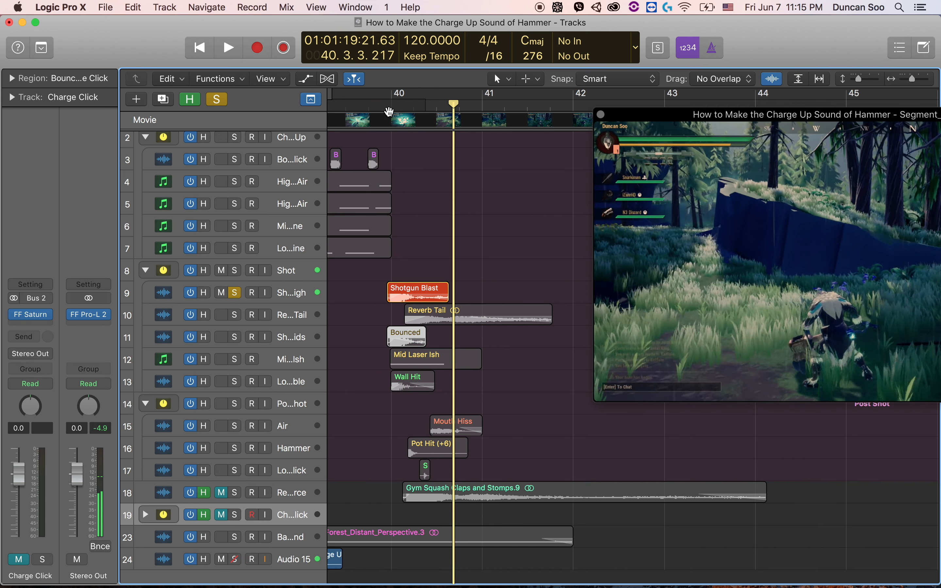
Solo the Shot Mids track in place of Shot High and play it.
click(235, 294)
click(234, 337)
key(space)
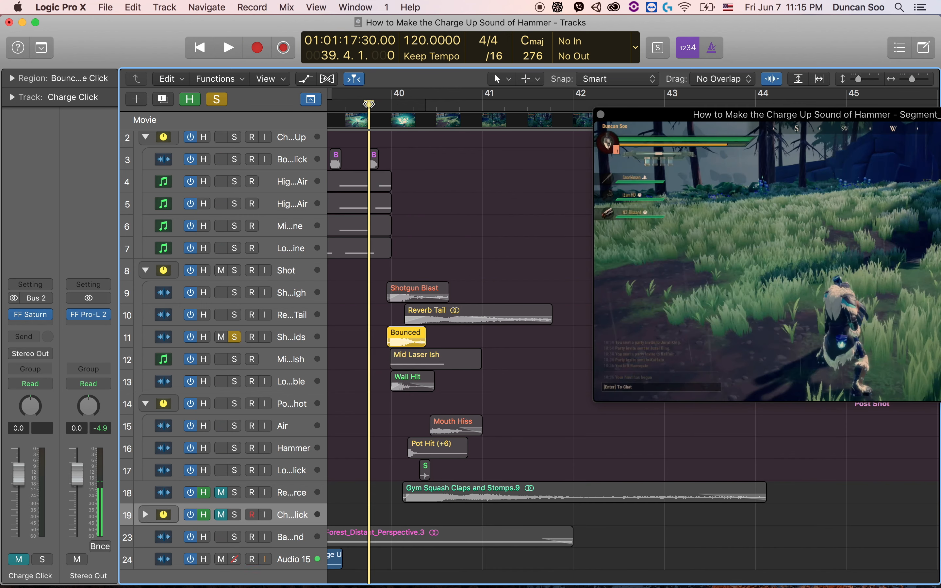
key(space)
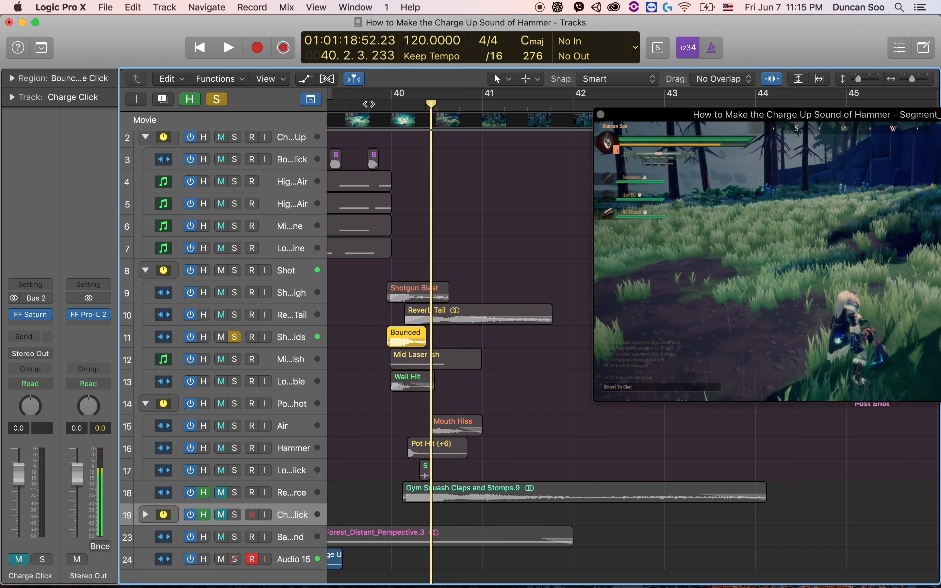
Clear the Shot Mids solo, and examine the FF Pro-Q 3 equaliser curve on the Shot High track, closing it when done.
click(295, 294)
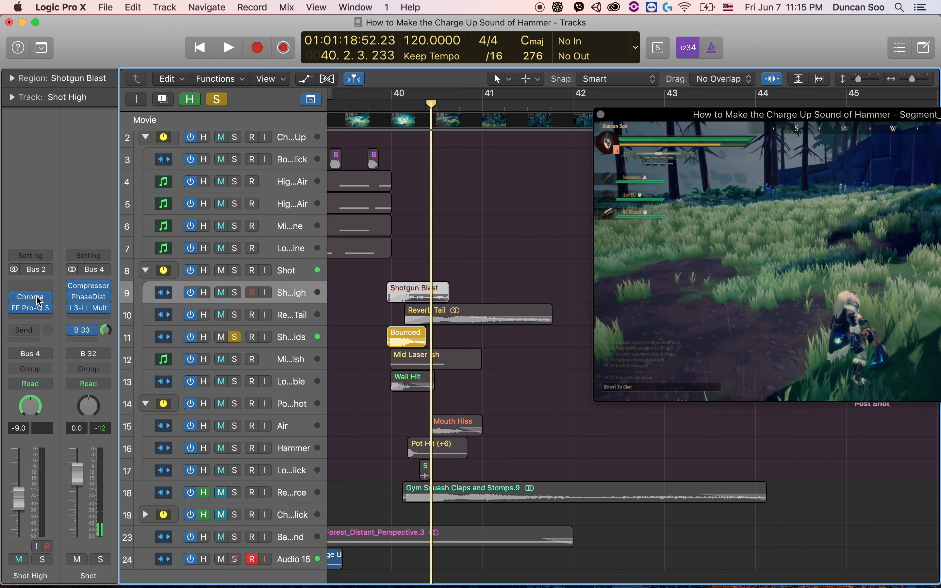
click(234, 337)
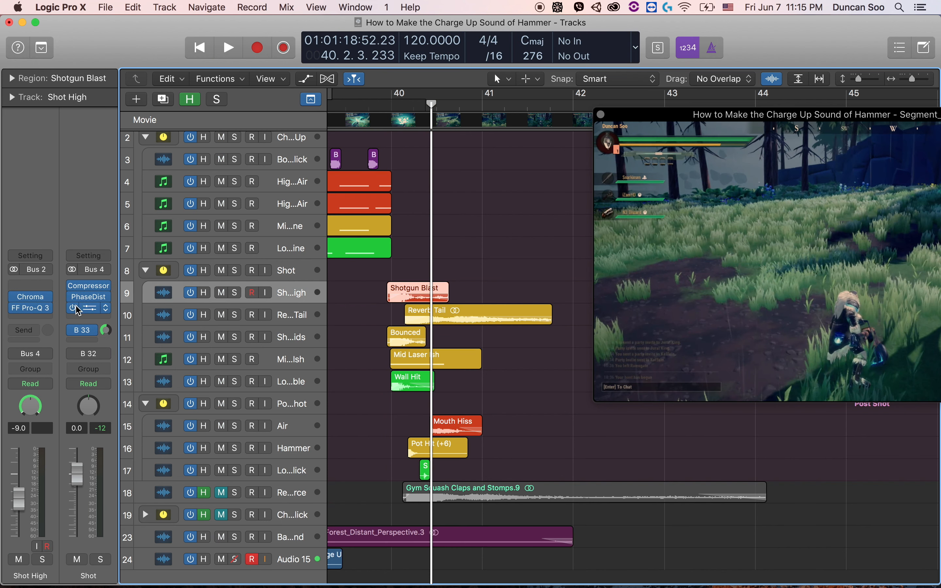
click(29, 308)
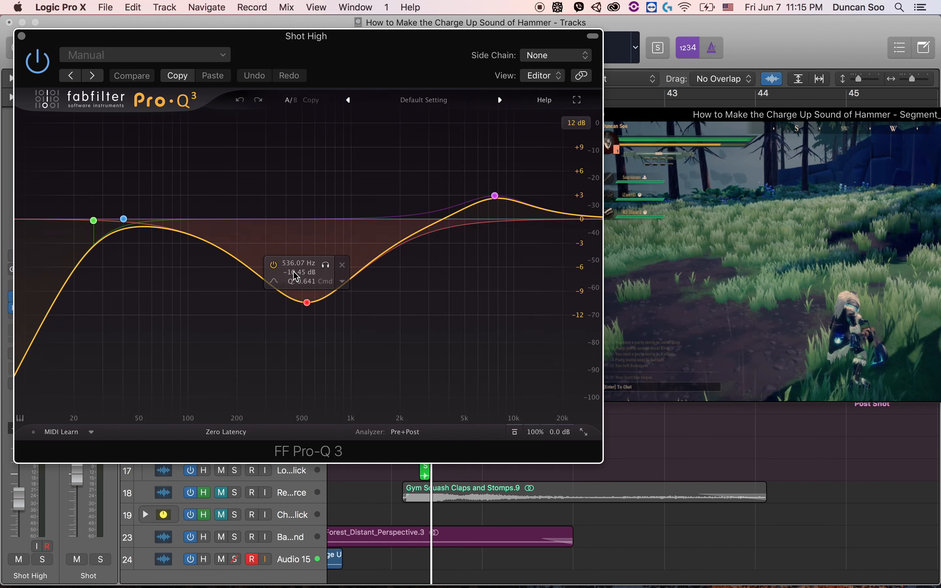
click(22, 36)
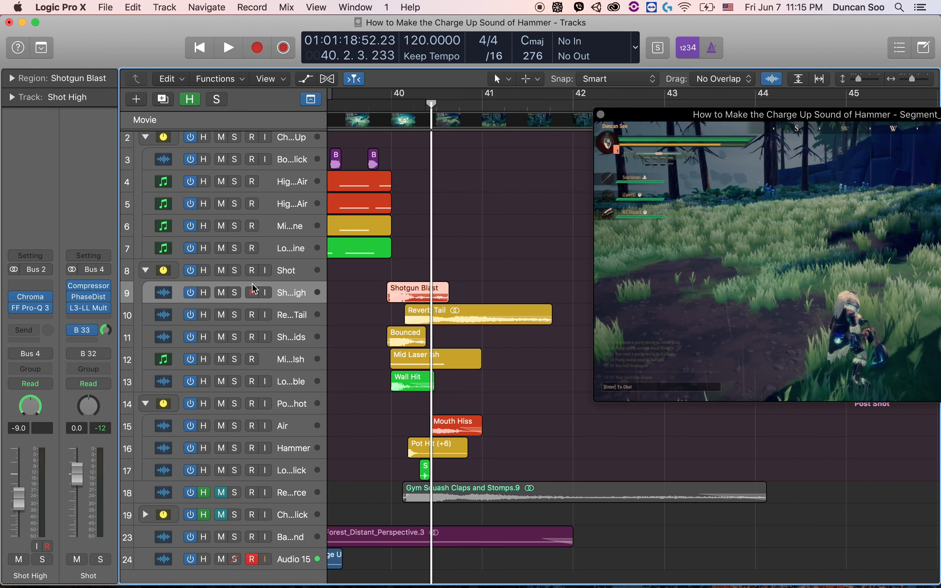
Solo and select the Shot Mids track, play it, and bypass its ClipDist plug-in.
click(235, 362)
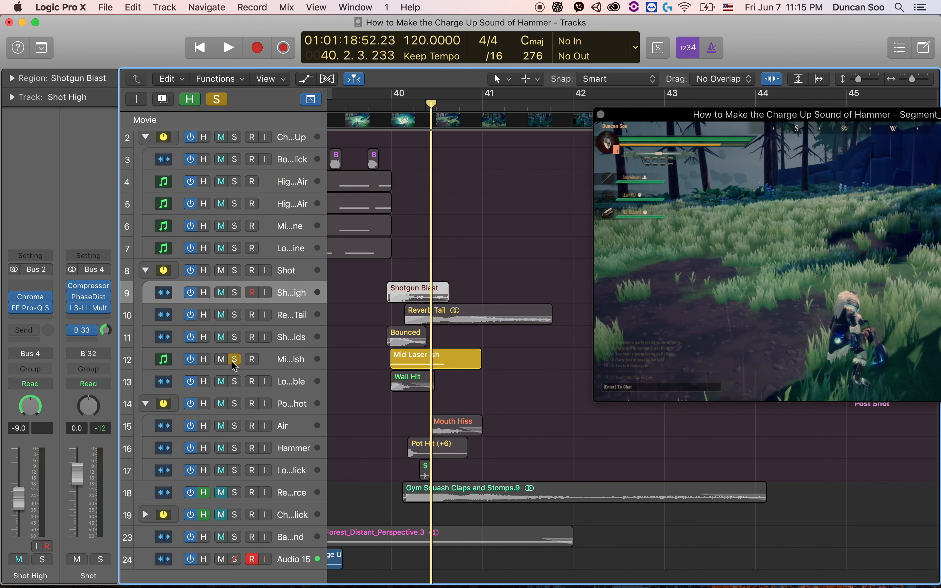
click(235, 359)
click(235, 337)
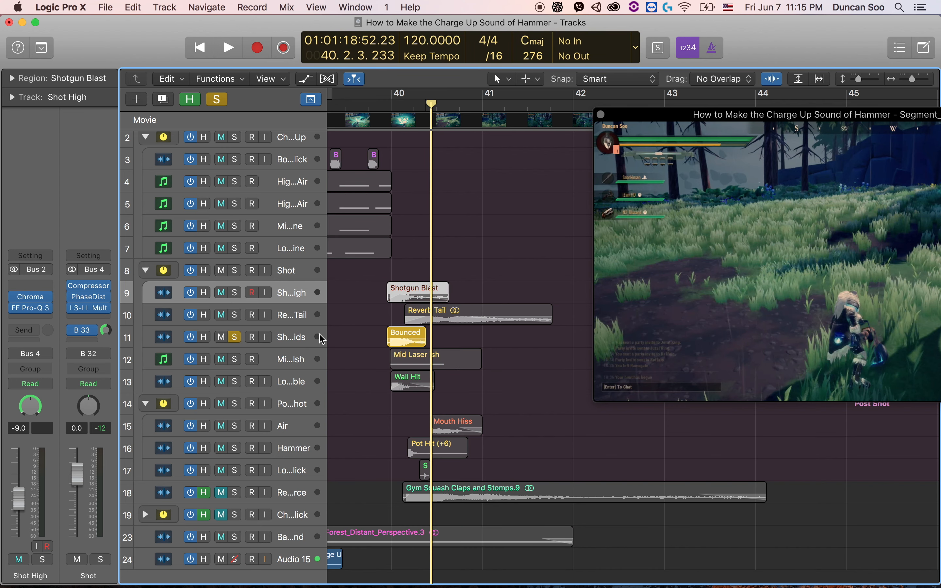
click(303, 343)
key(space)
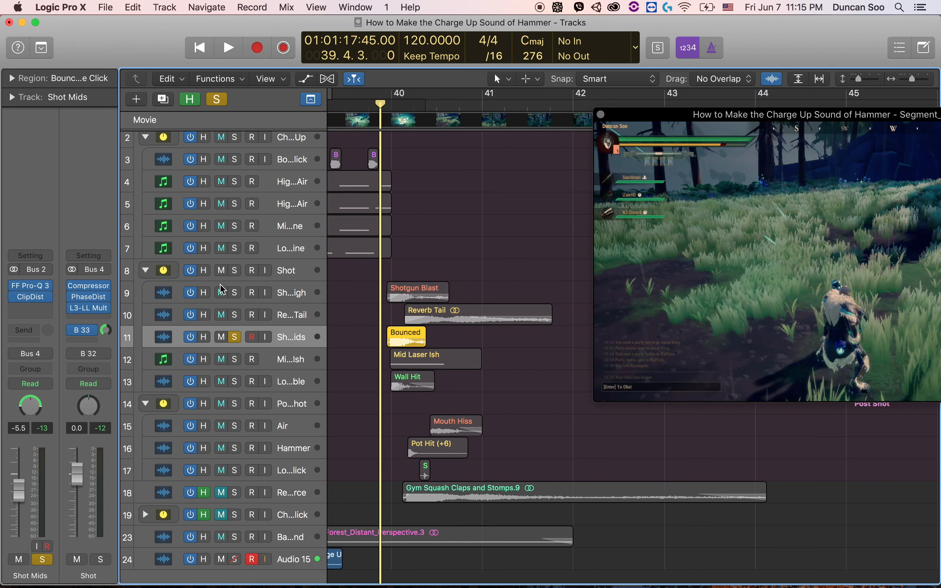
mouse_move(18, 303)
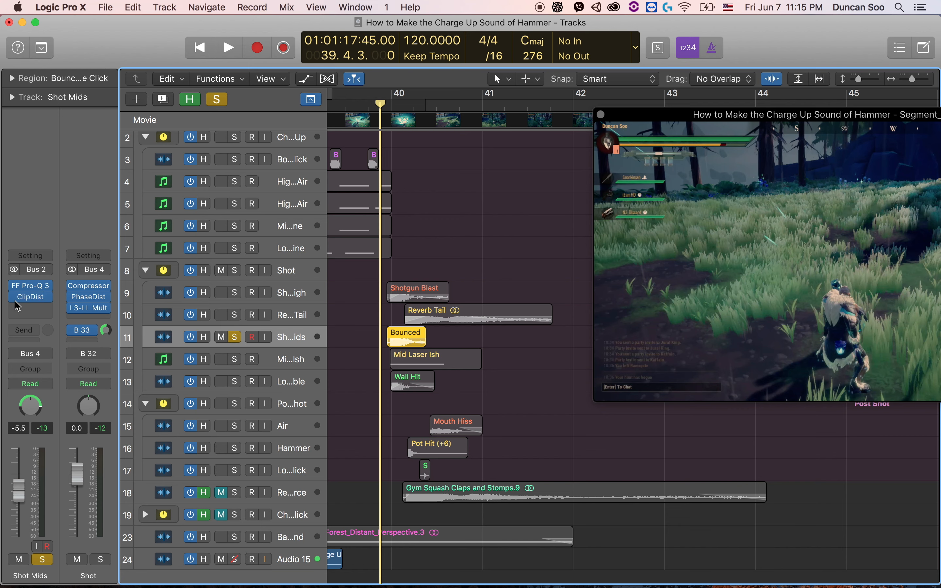
click(15, 298)
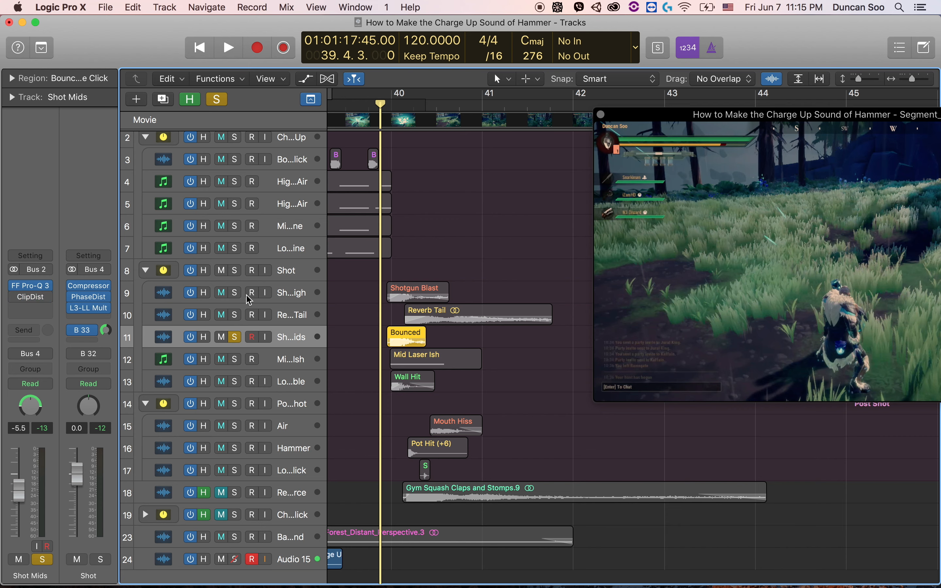
Clear the Shot Mids solo and examine the track's FF Pro-Q 3 equaliser curve, closing it when done.
click(234, 337)
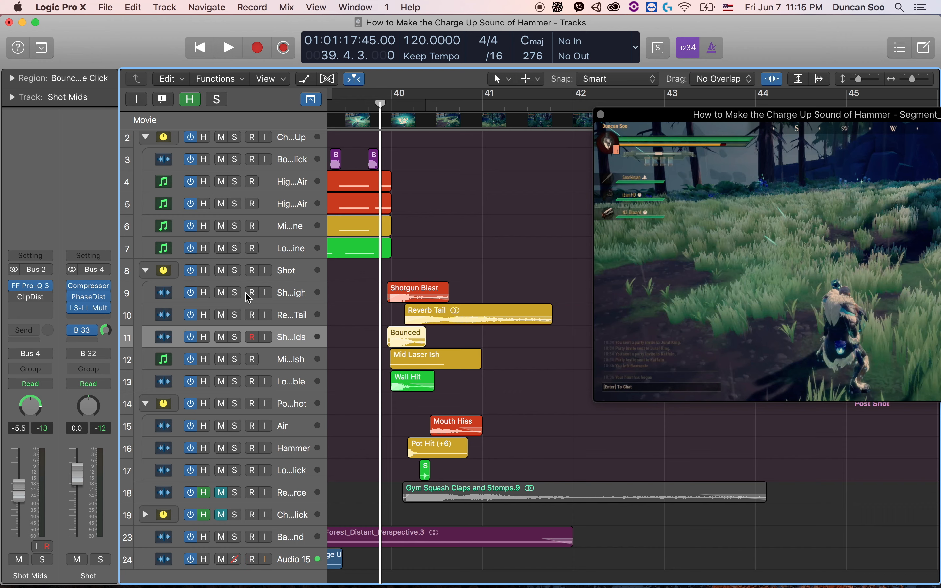
click(32, 290)
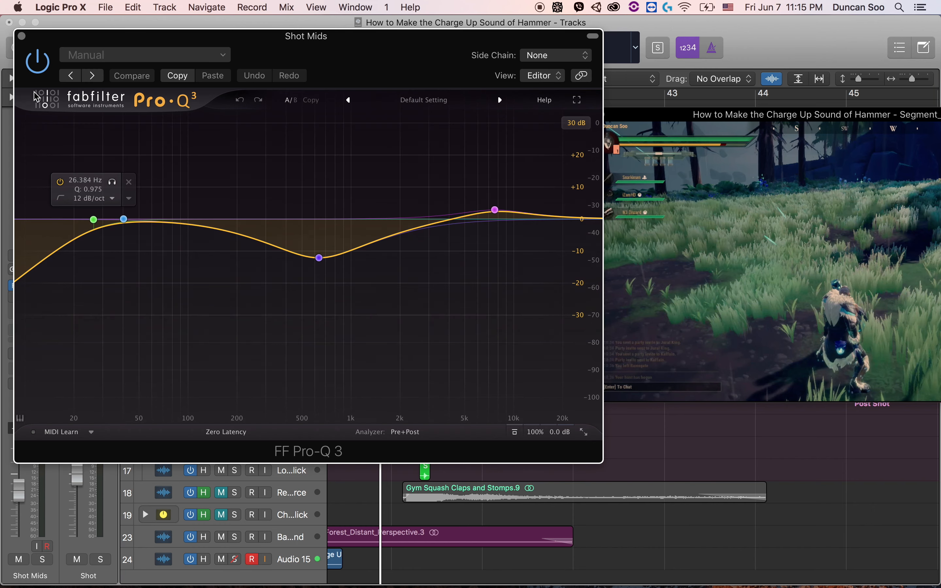
click(21, 32)
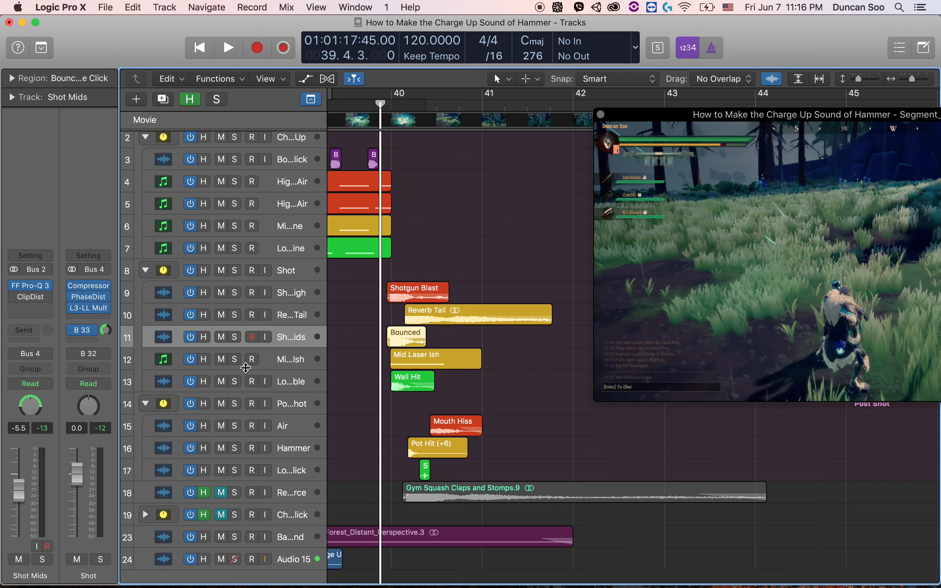
Re-enable the ClipDist plug-in on Shot Mids and play the shot with no tracks soloed.
click(14, 298)
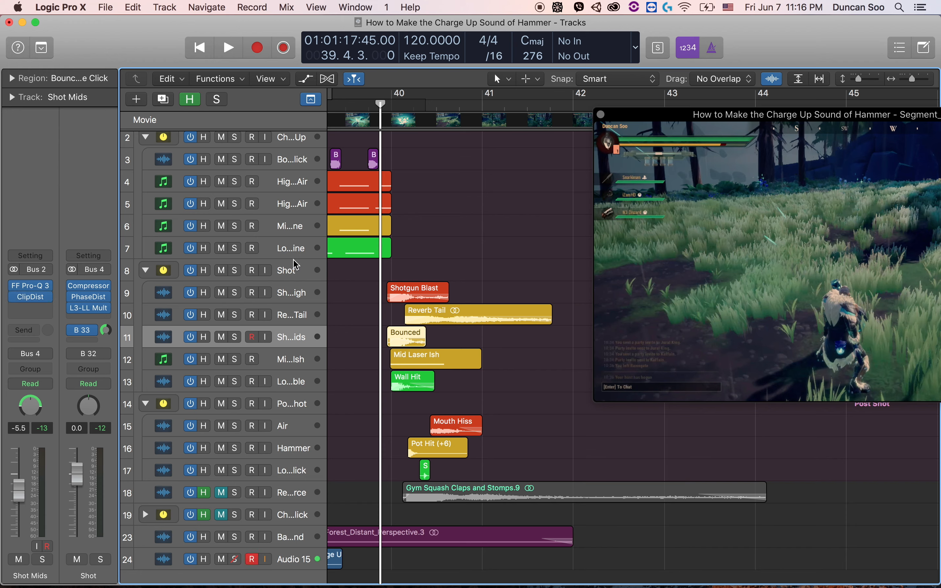
key(space)
key(space)
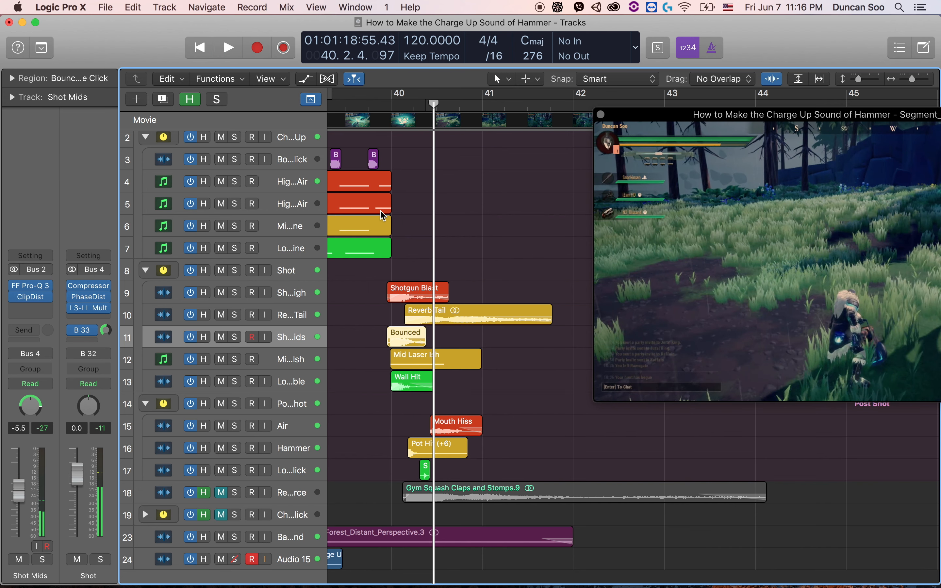
Solo the Mid Laser Ish track and examine envelopes 3 and 2 in its Massive synth.
click(235, 359)
click(375, 108)
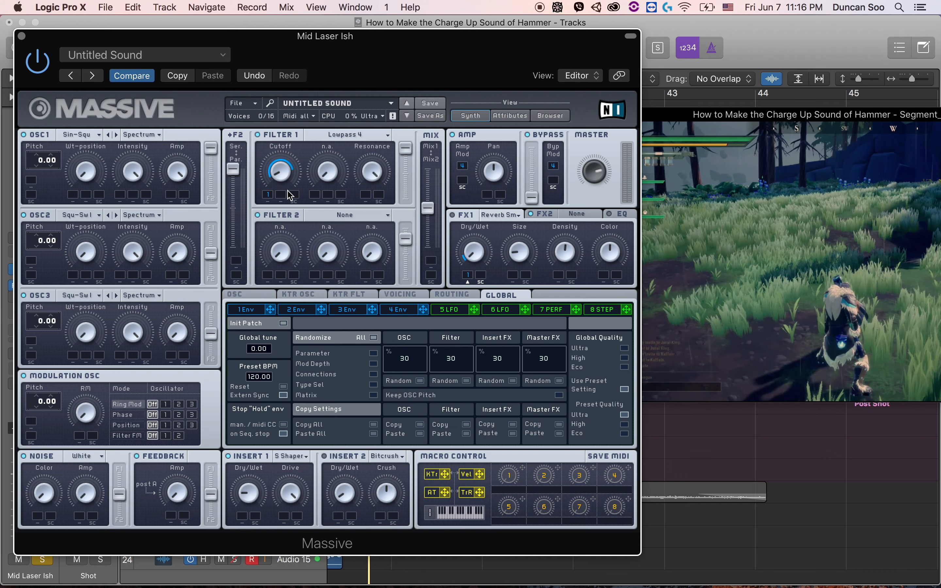
click(343, 310)
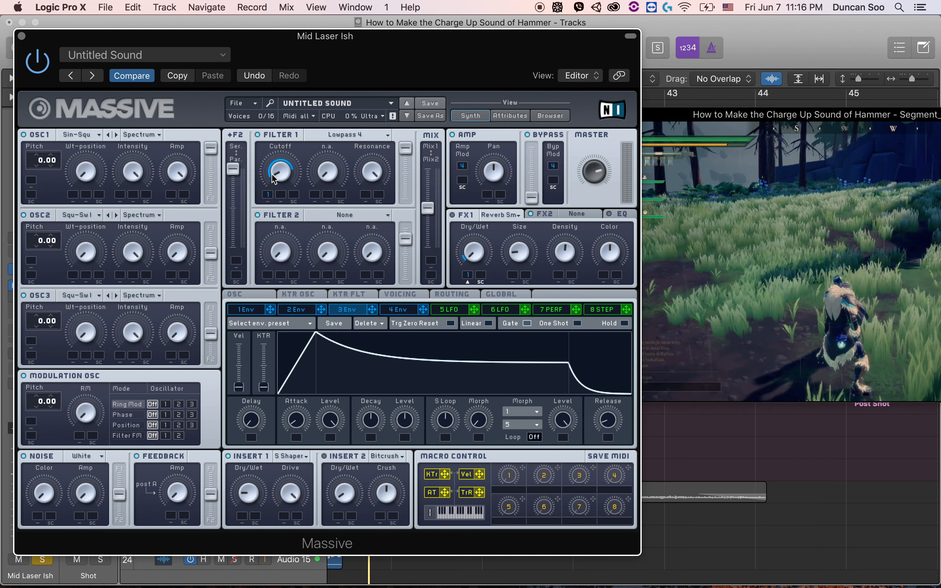
click(297, 310)
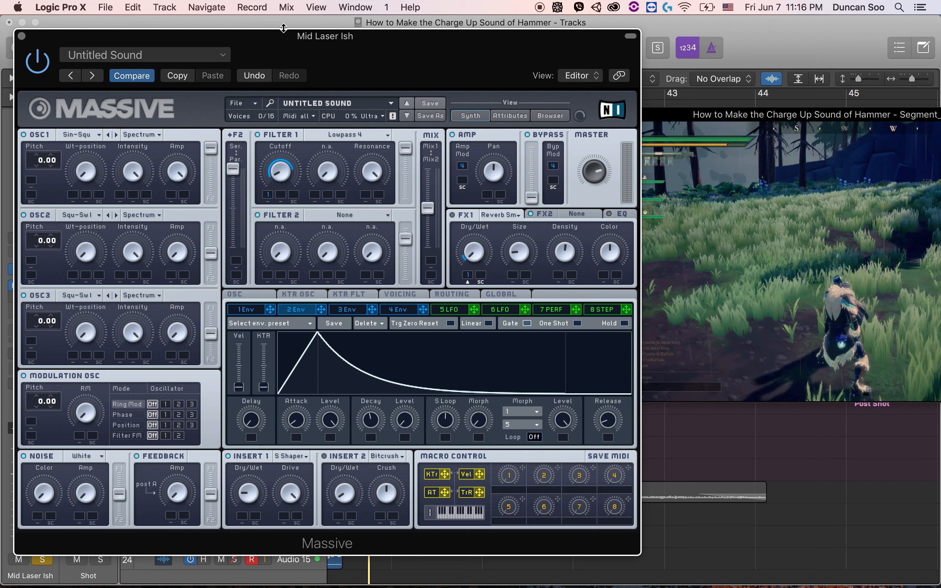
Save the Massive sound under the name "bass" in the Documents folder.
click(422, 122)
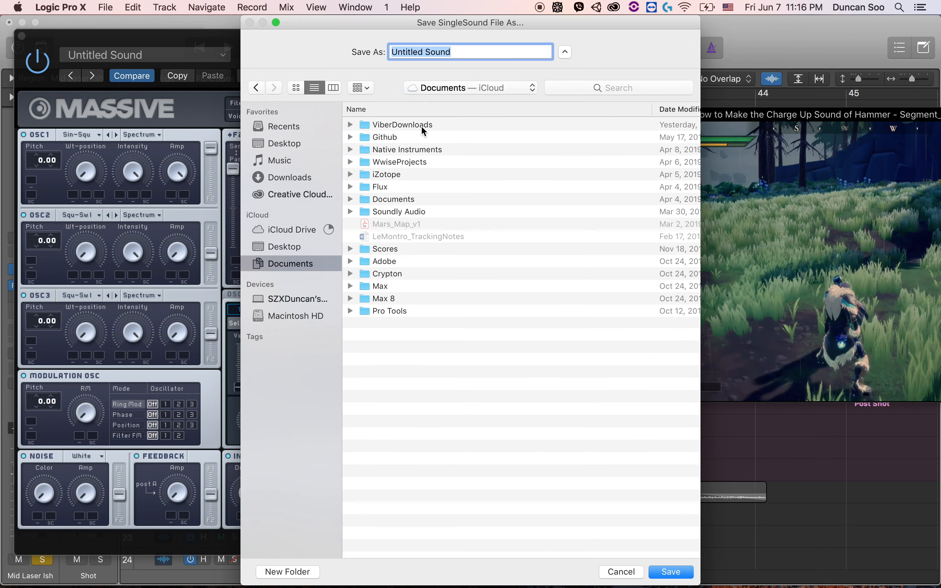
text(bass)
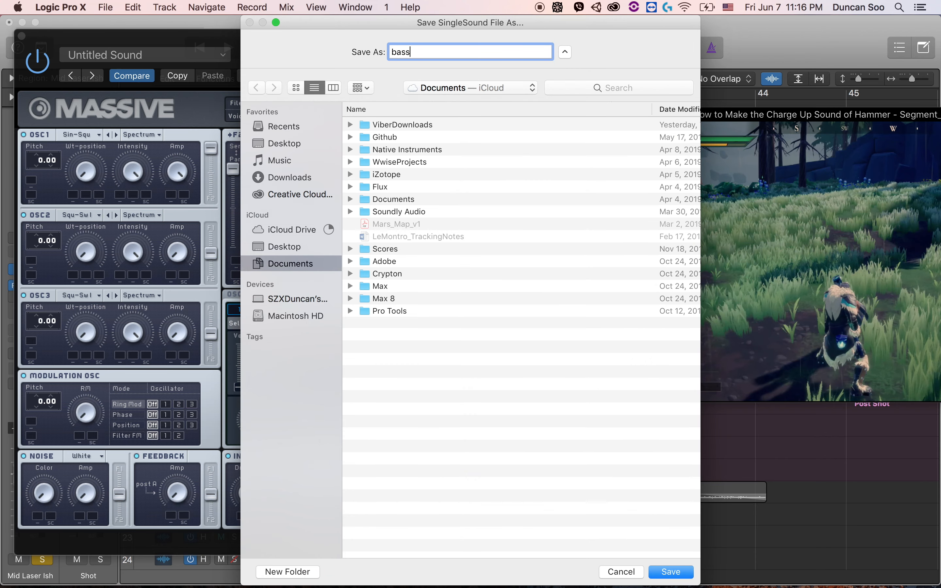
key(Return)
Move the Massive window clear of the Shot tracks and place the playhead just before the Mid Laser Ish region.
drag(317, 37, 505, 25)
key(space)
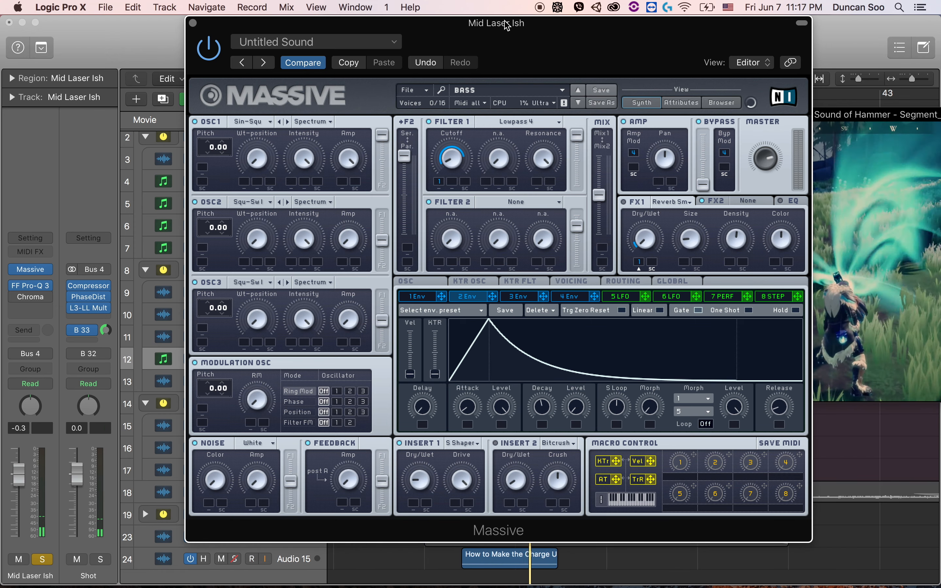
drag(505, 25, 713, 468)
scroll(501, 361, right, 5)
click(447, 104)
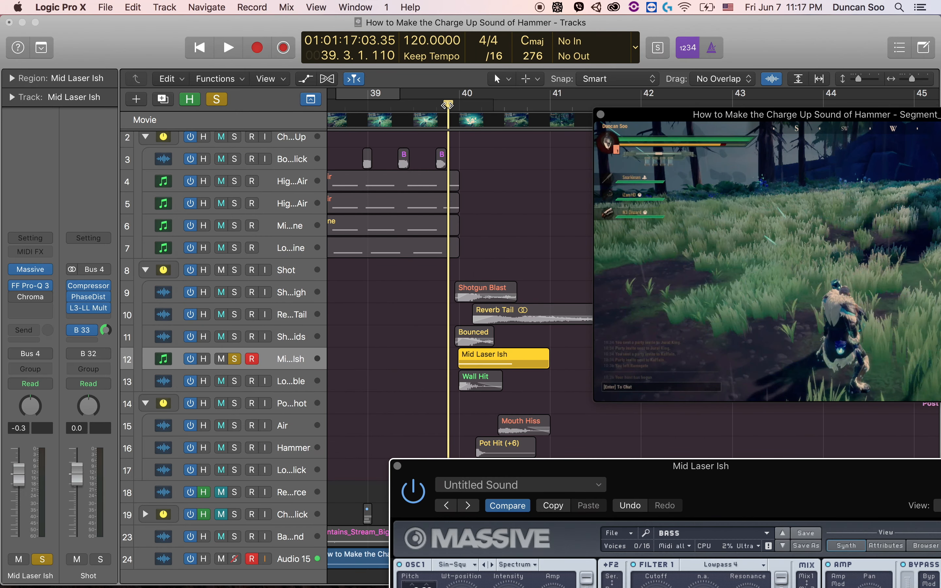
Play the soloed Mid Laser Ish region and bring its full Massive window back into view.
key(space)
drag(716, 470, 620, 49)
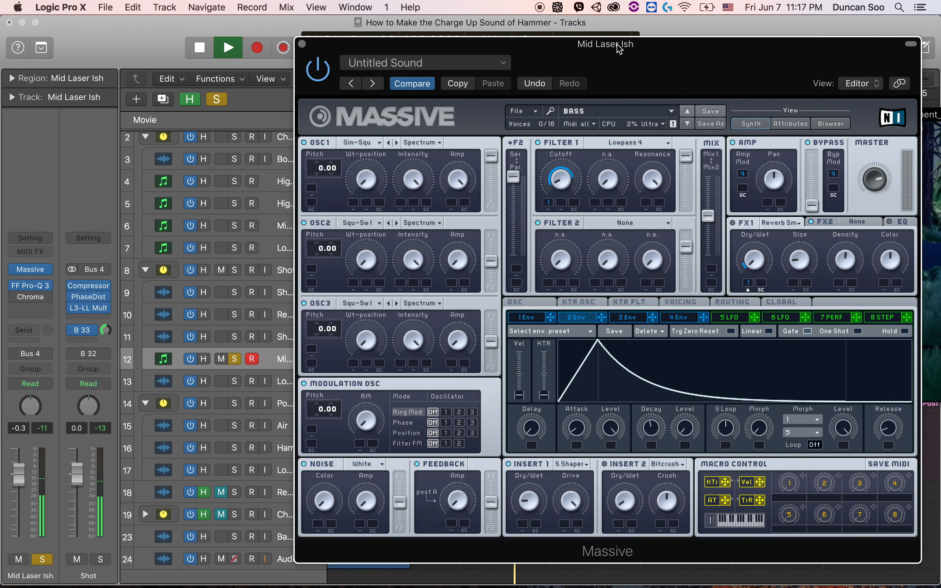
key(space)
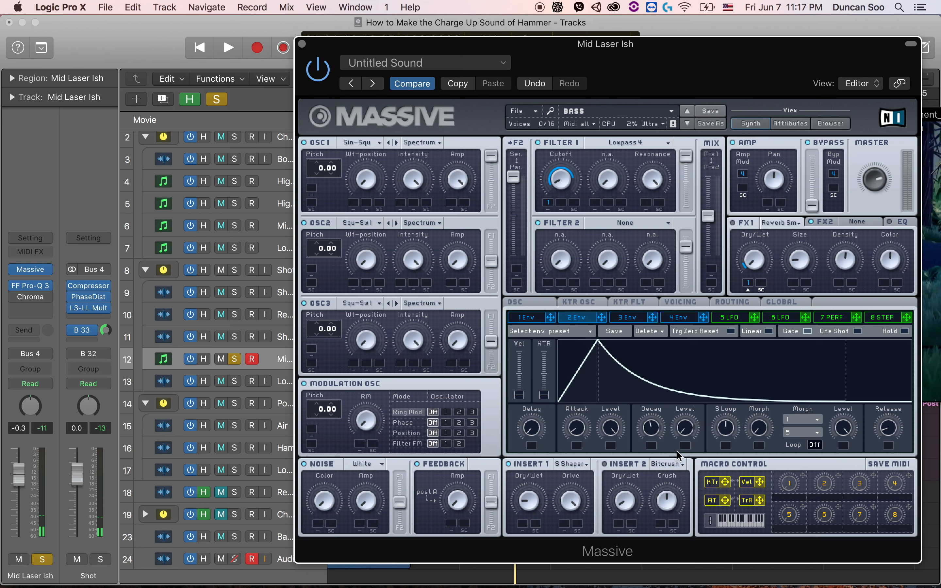
Lengthen the decay of envelope 2 in Massive and replay Mid Laser Ish from just before its region.
drag(681, 431, 650, 409)
drag(589, 50, 644, 348)
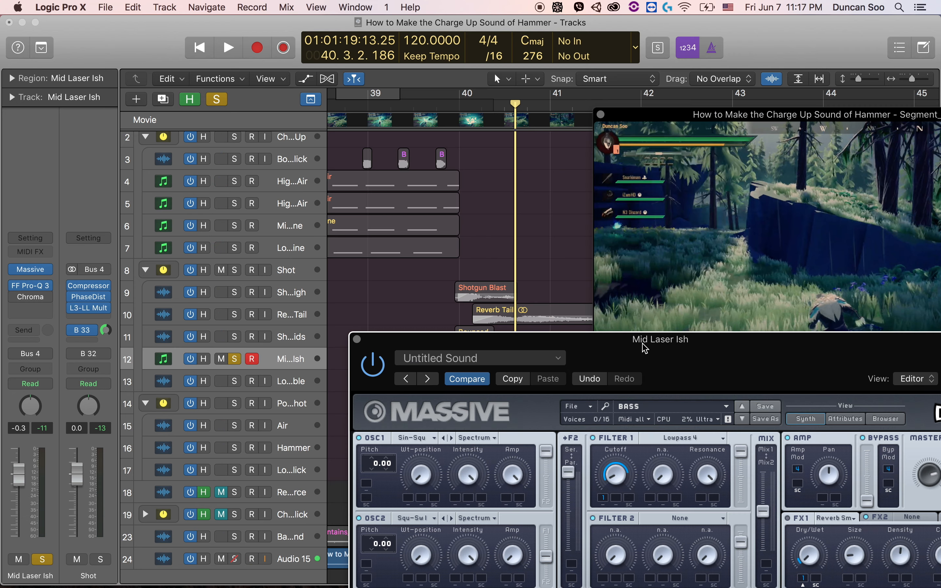
click(450, 104)
key(space)
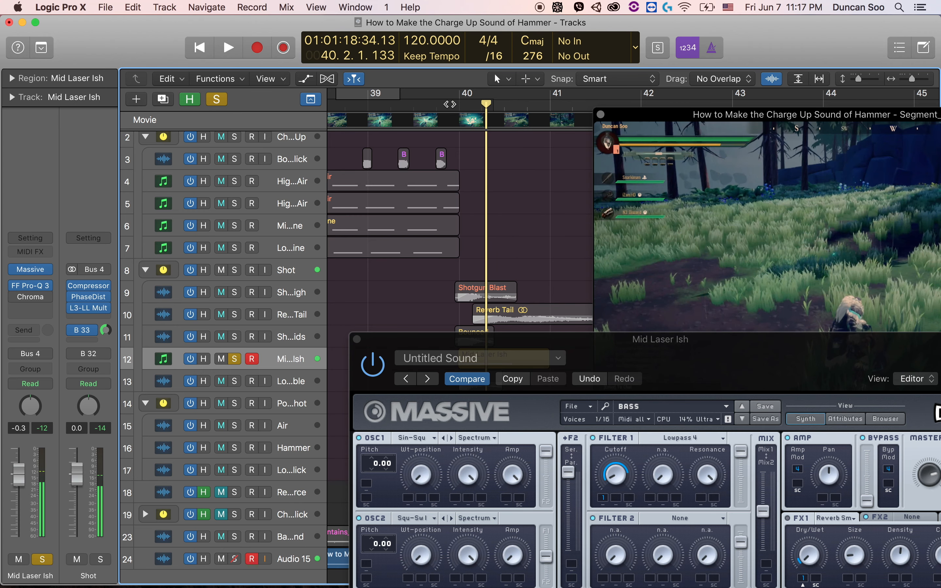
Shorten envelope 2's decay in Massive and close the synth.
drag(739, 340, 642, 24)
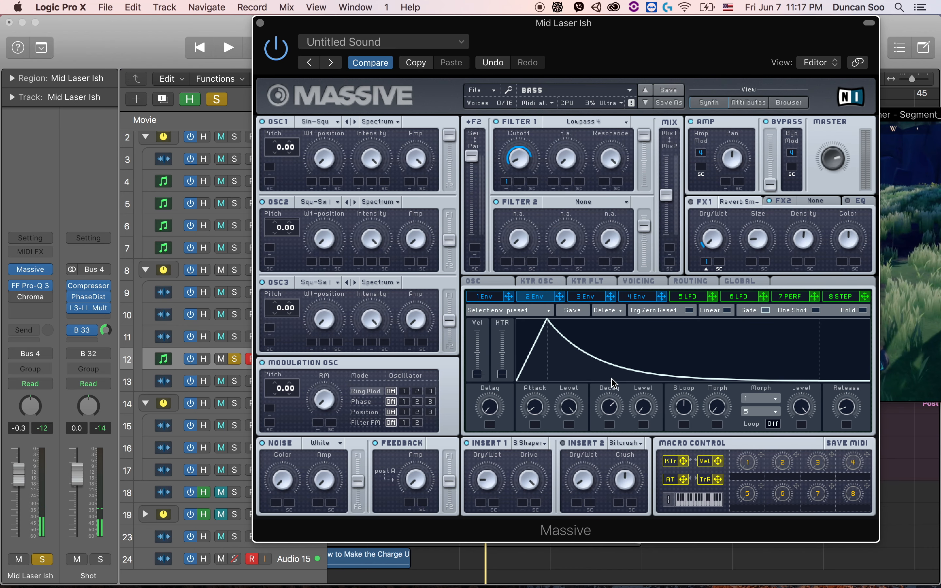
drag(609, 408, 606, 443)
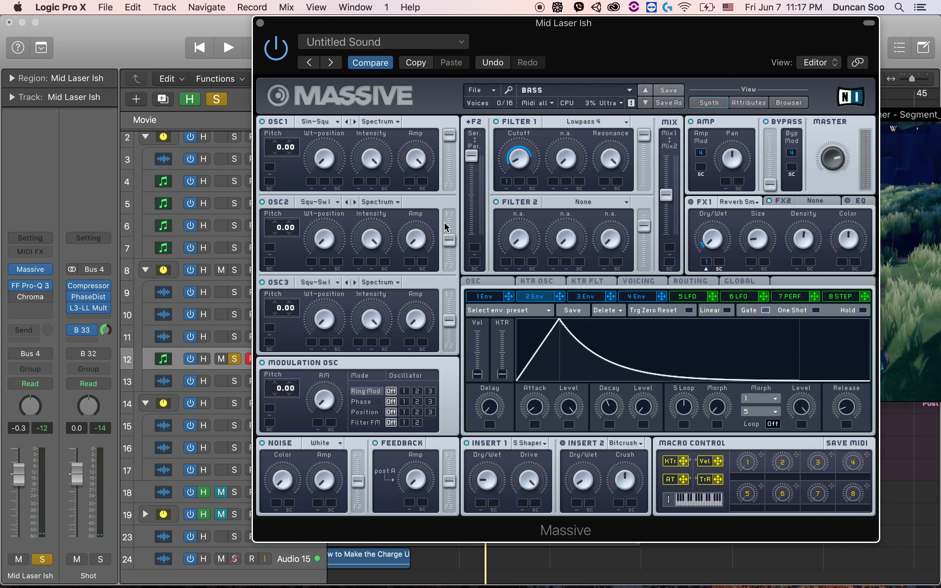
click(261, 23)
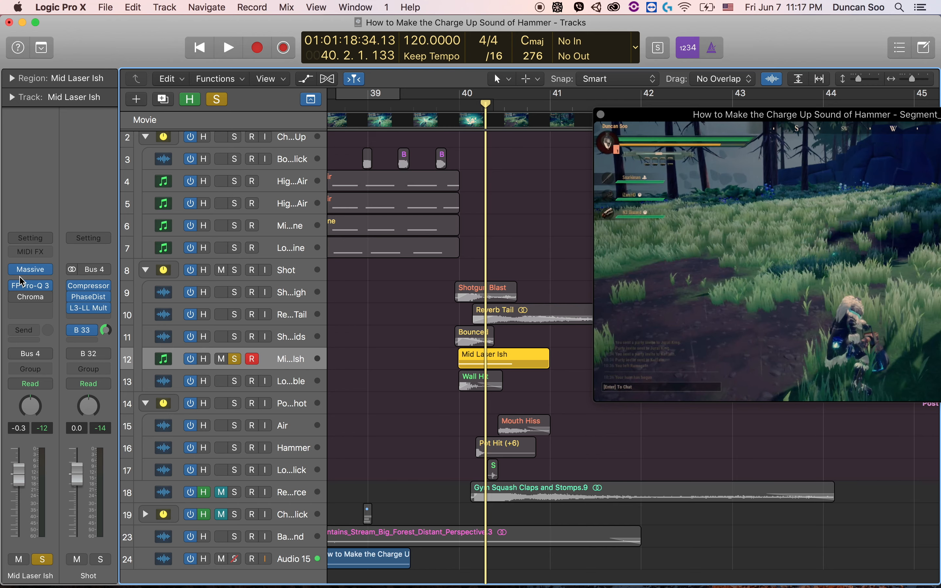
Examine the FF Pro-Q 3 equalizer curve on the Mid Laser Ish track and close the plug-in.
click(30, 287)
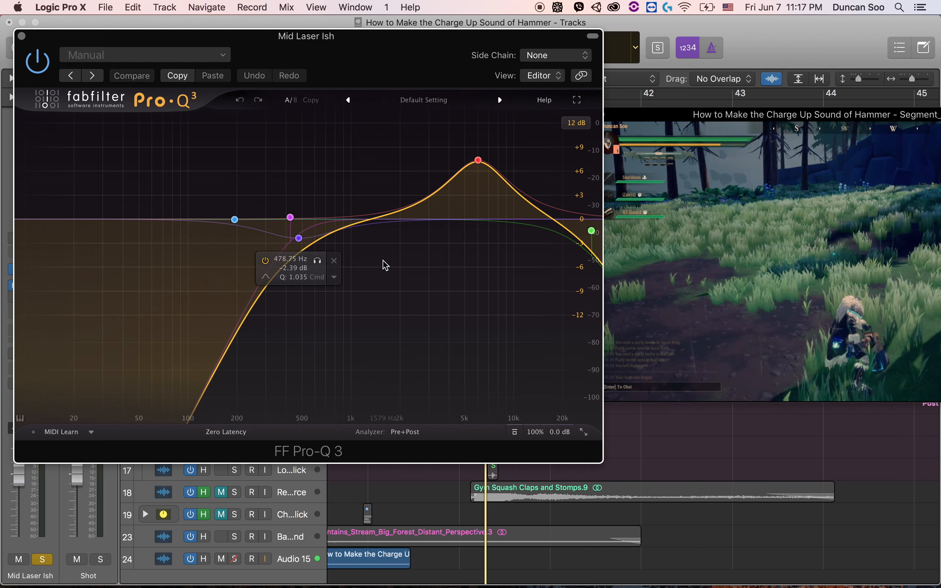
click(22, 37)
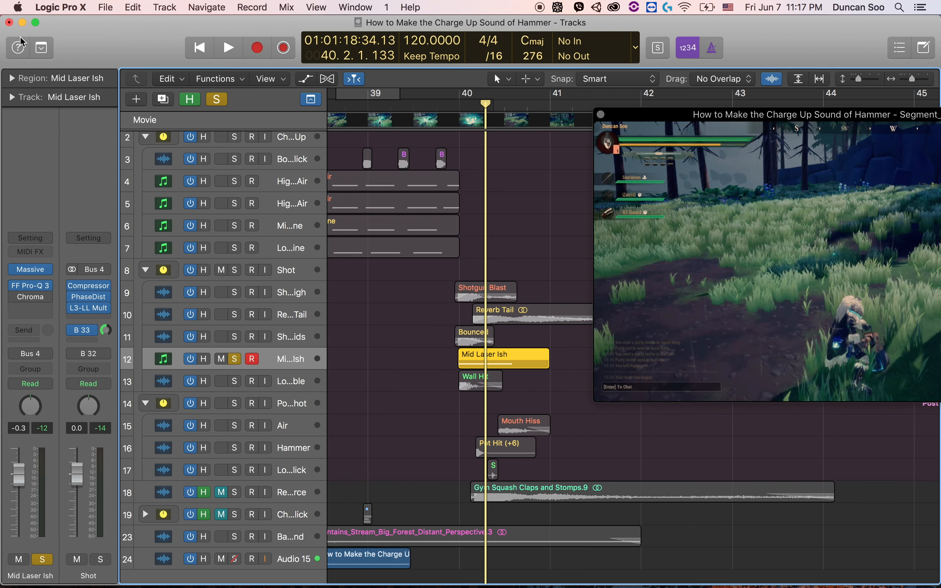
Solo only the Low Rumble track and select it to show its channel strip.
alt+click(235, 380)
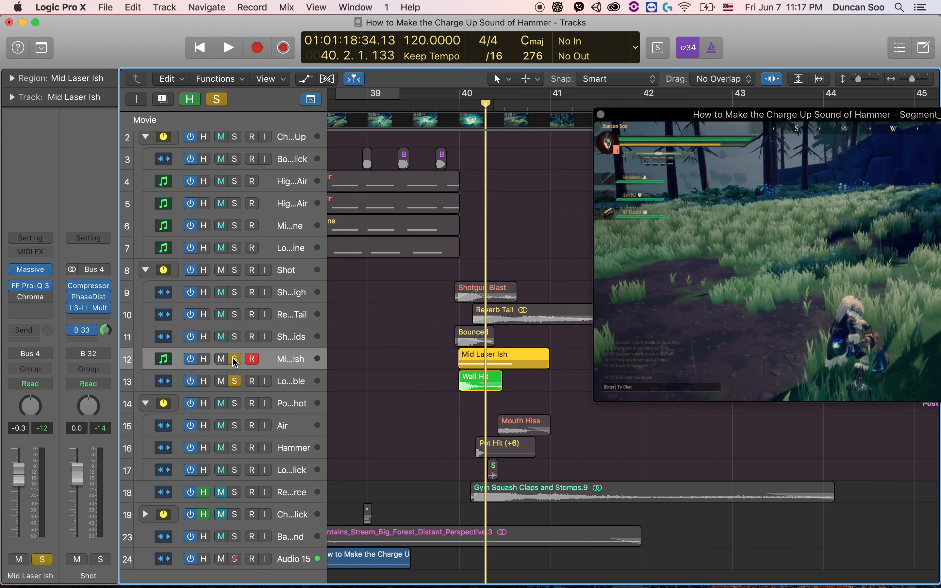
click(297, 383)
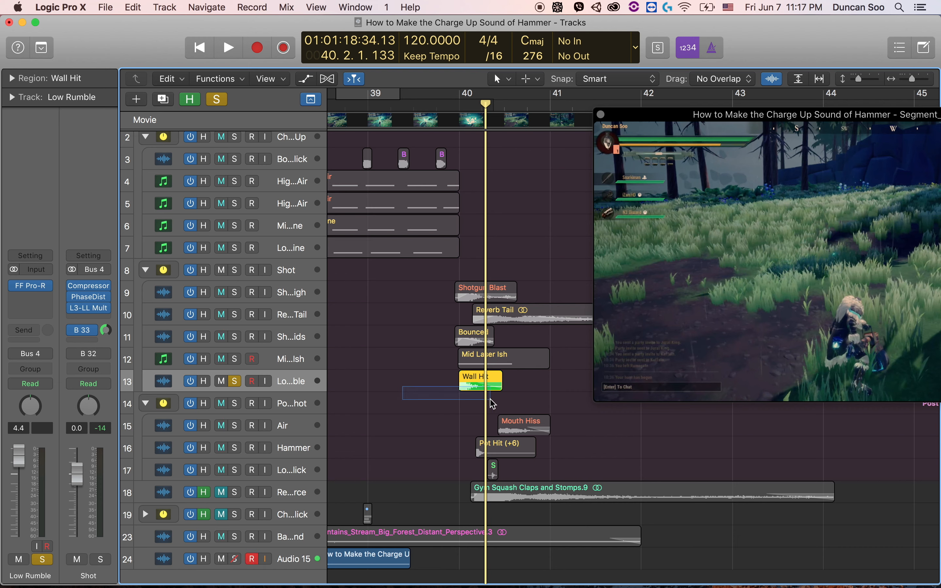
mouse_move(729, 251)
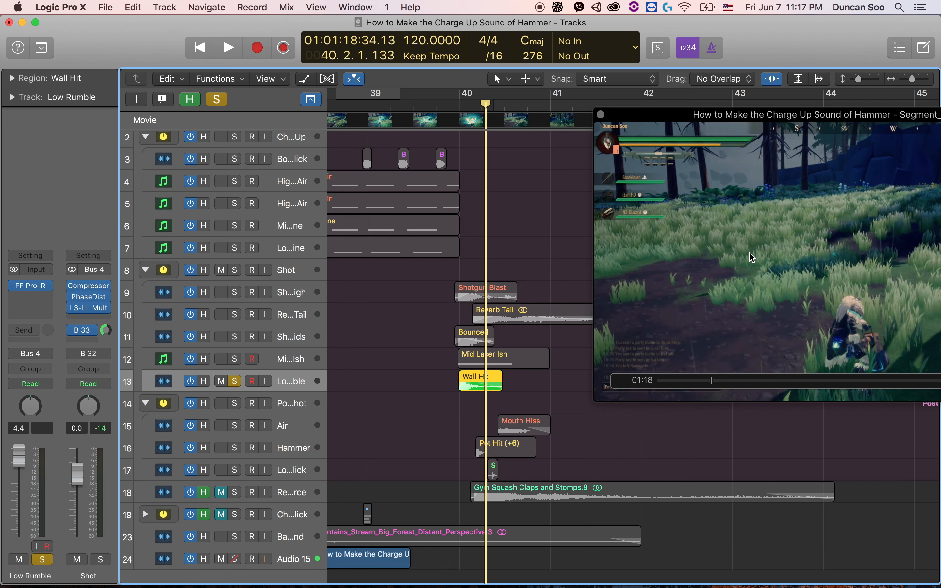
scroll(554, 349, right, 2)
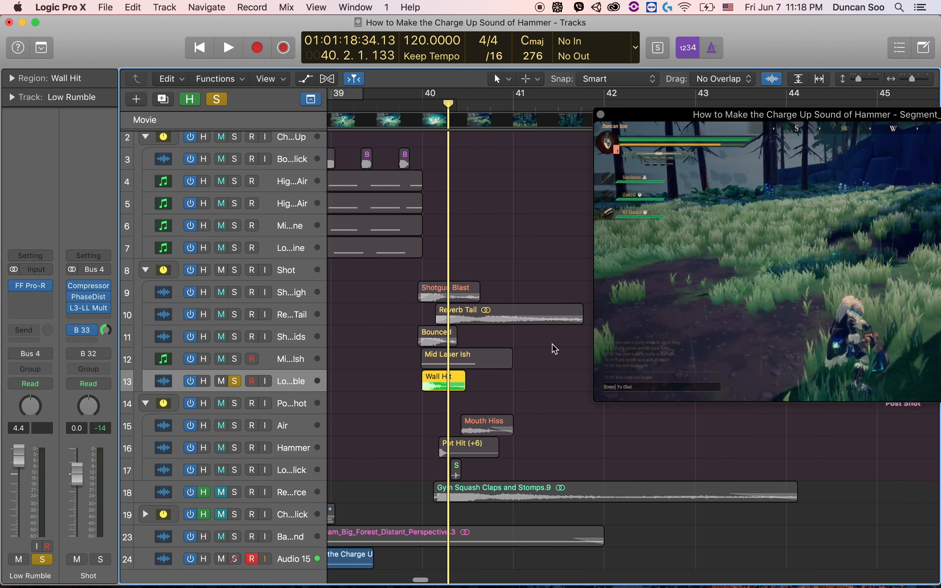
Bypass FF Pro-R on Low Rumble and play the Wall Hit region without the reverb.
key(super+Right)
scroll(553, 349, right, 2)
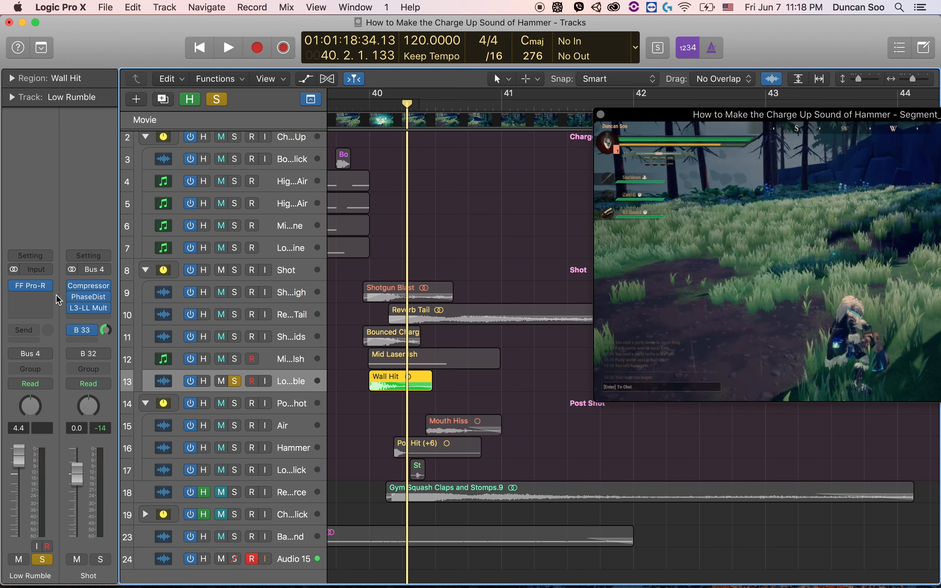
mouse_move(49, 293)
double_click(344, 102)
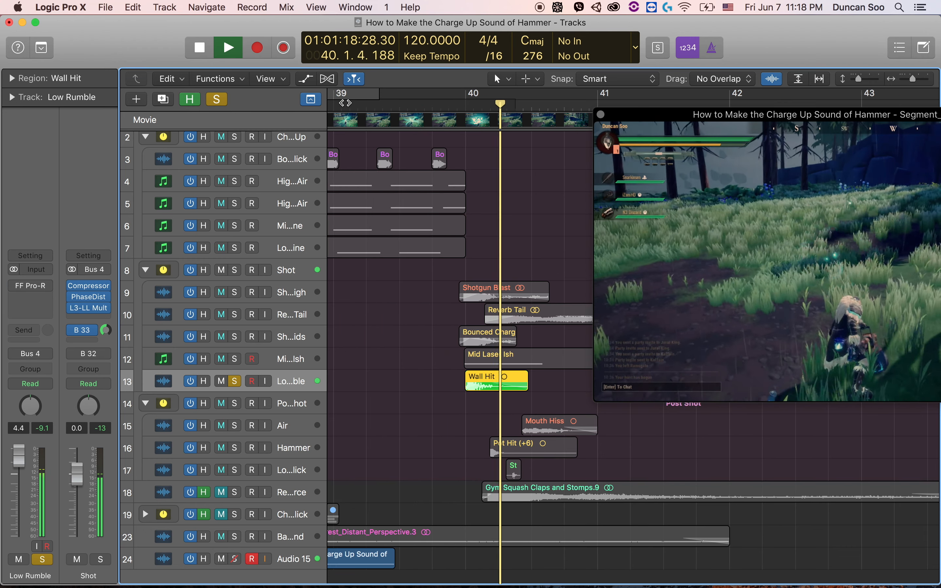
key(space)
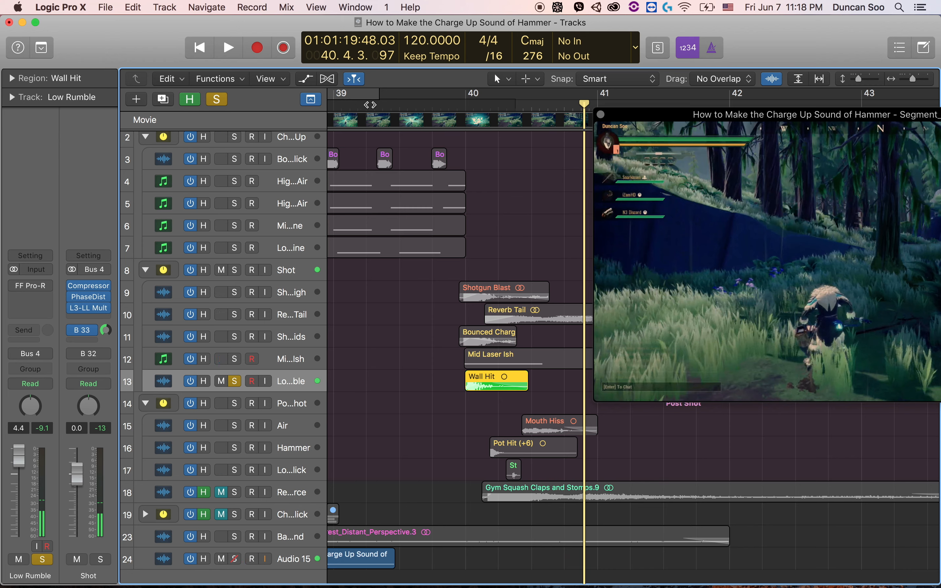
Re-enable FF Pro-R on Low Rumble and replay Wall Hit from just before bar 40.
mouse_move(31, 290)
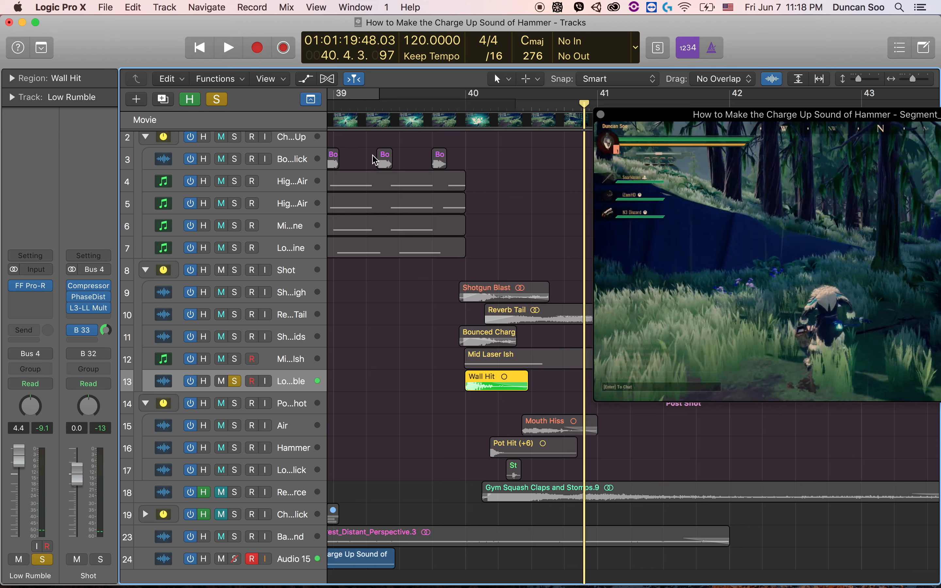
click(431, 109)
key(space)
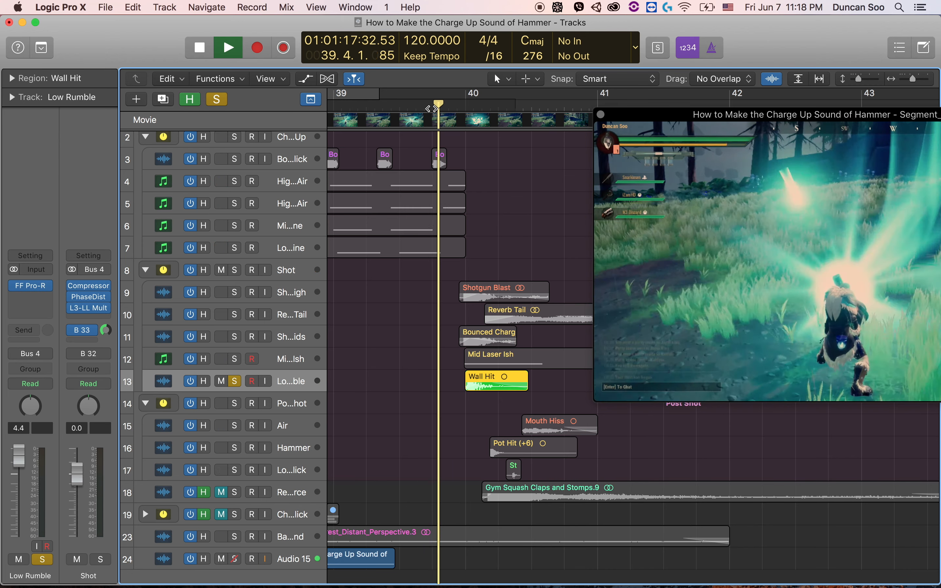
key(space)
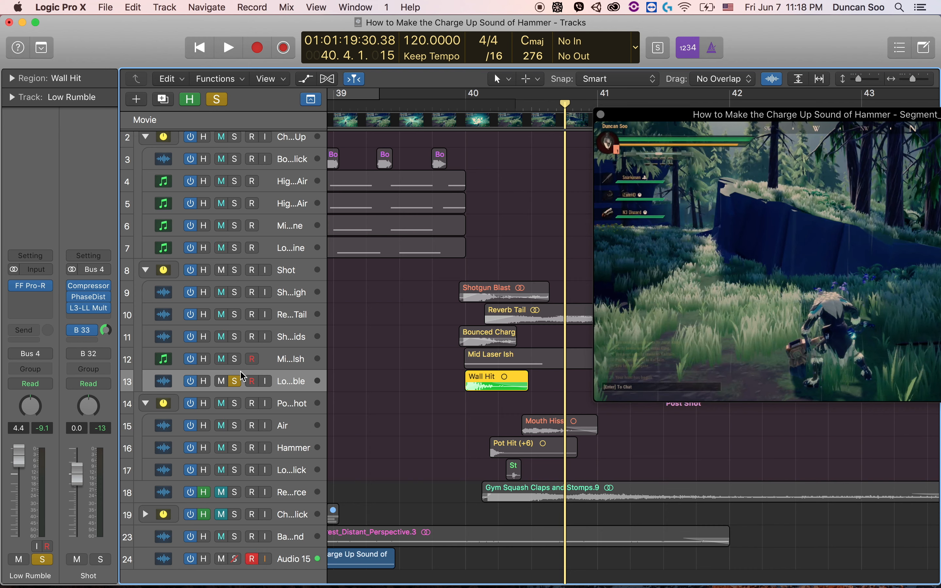
Replace the Low Rumble solo with a solo of the whole Shot stack and play all its layers together.
click(235, 381)
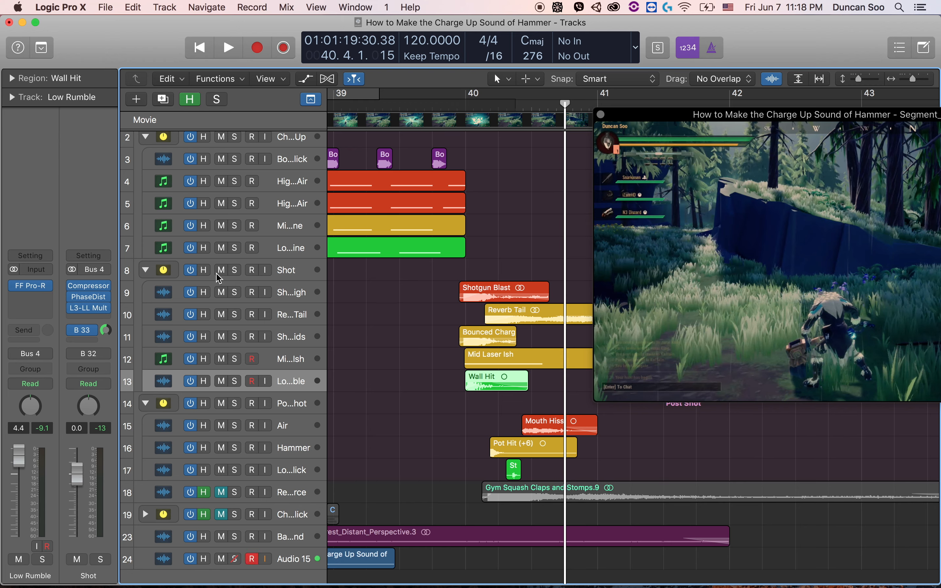
click(235, 270)
click(432, 105)
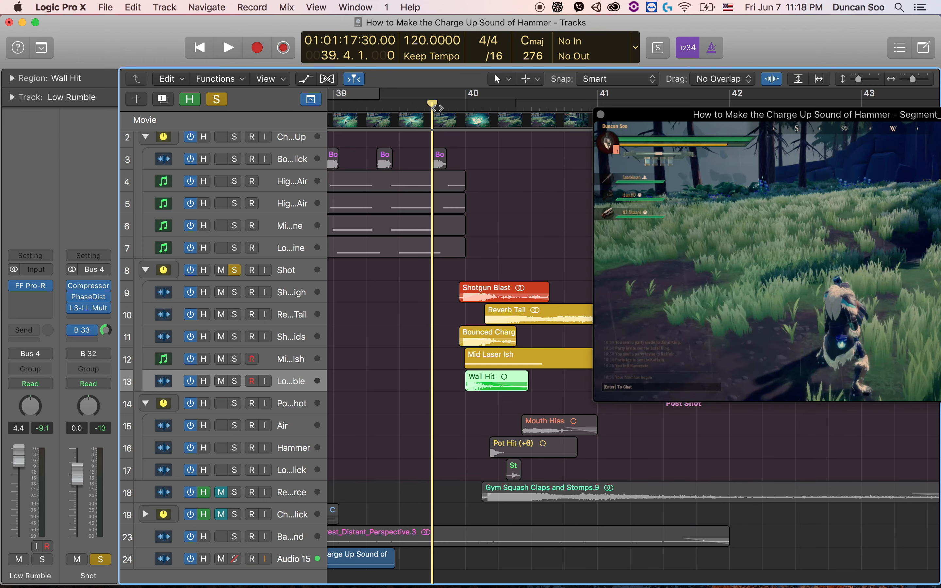
key(space)
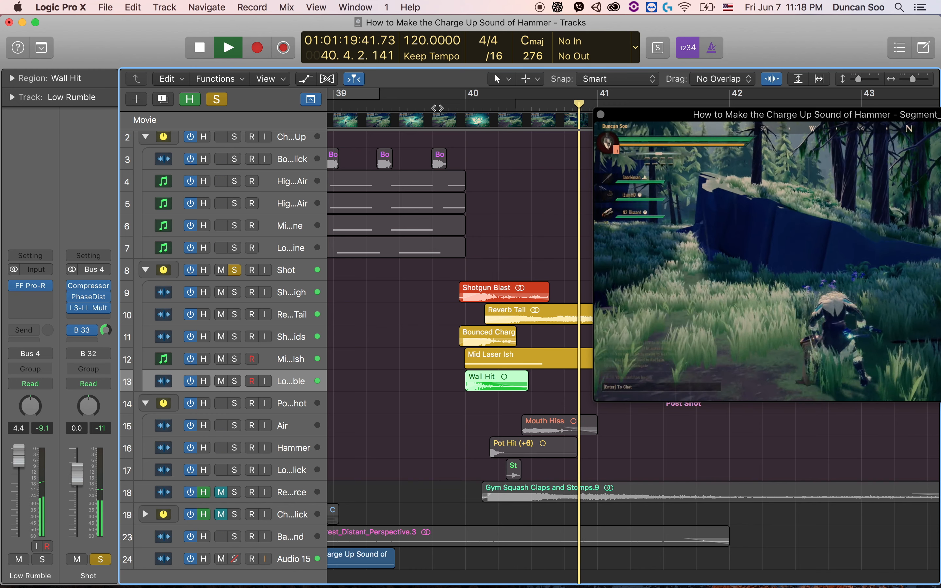
key(space)
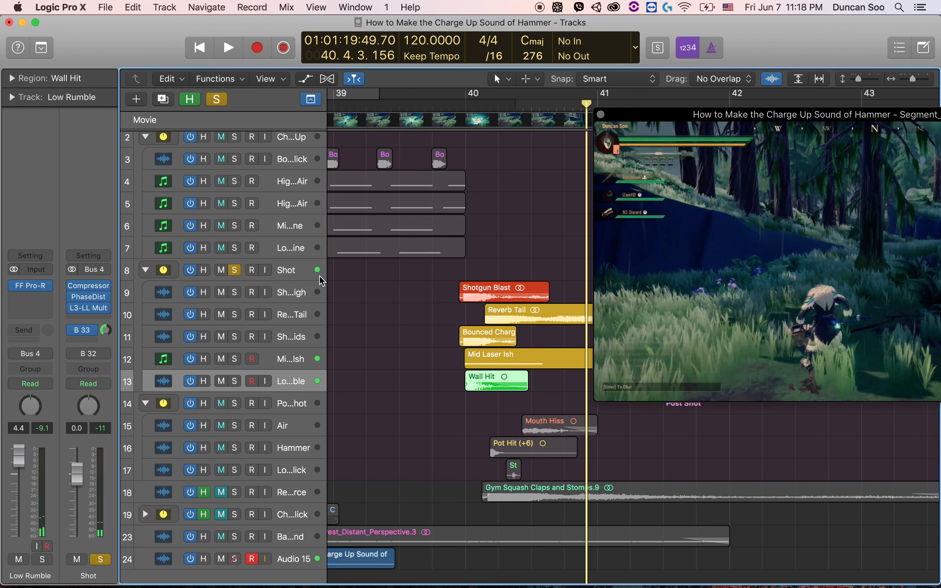
Select the Shot stack and watch its Compressor's Vintage VCA meter during playback before closing the plug-in.
click(282, 275)
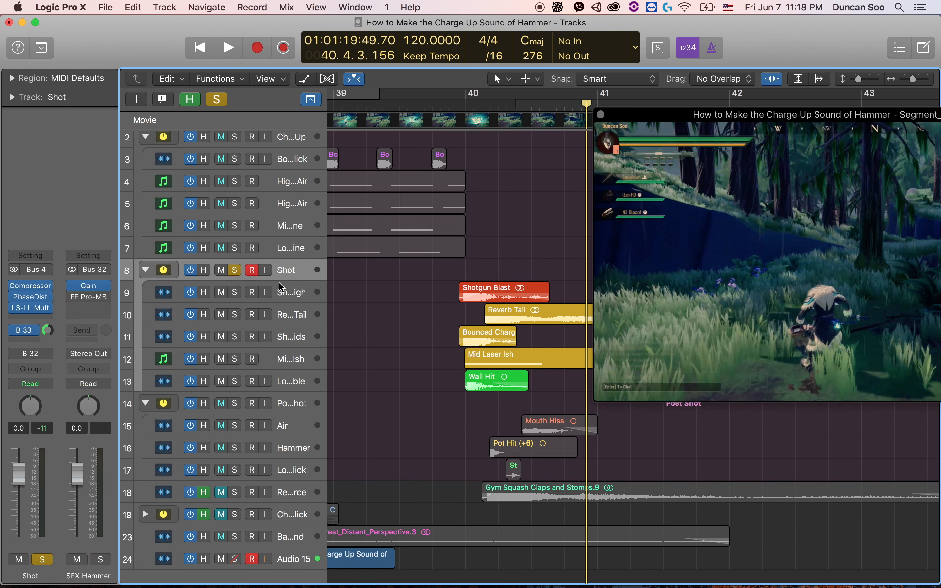
mouse_move(16, 293)
click(31, 289)
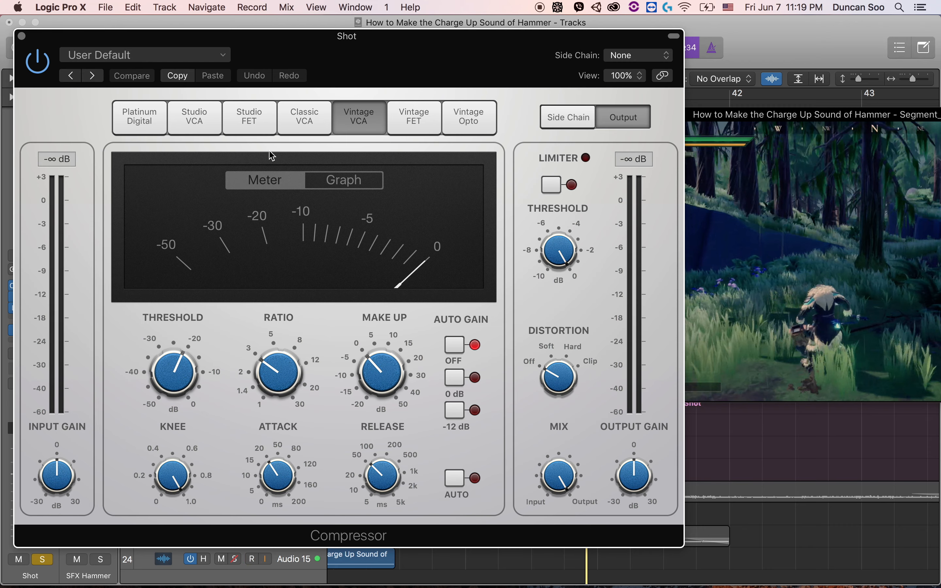
drag(176, 37, 544, 386)
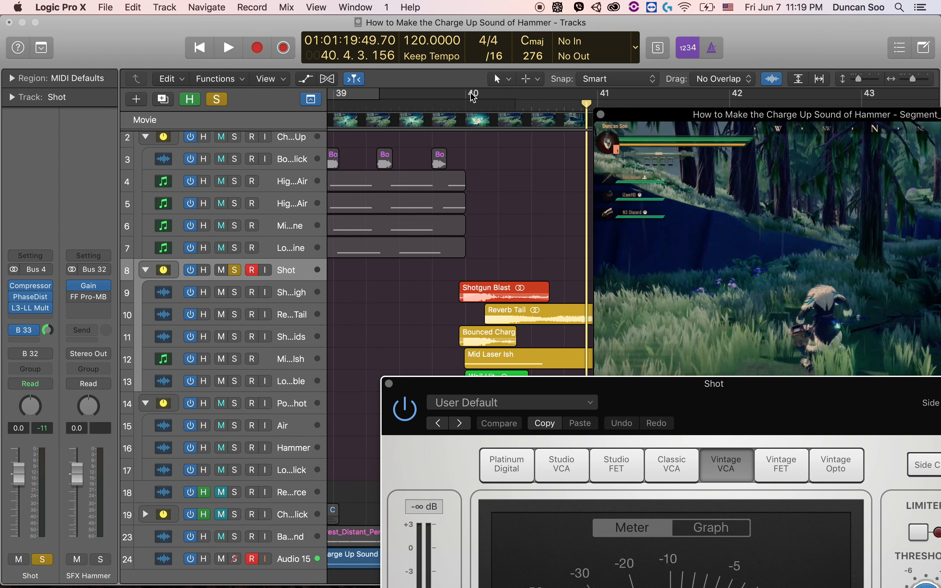
drag(668, 384, 710, 5)
key(space)
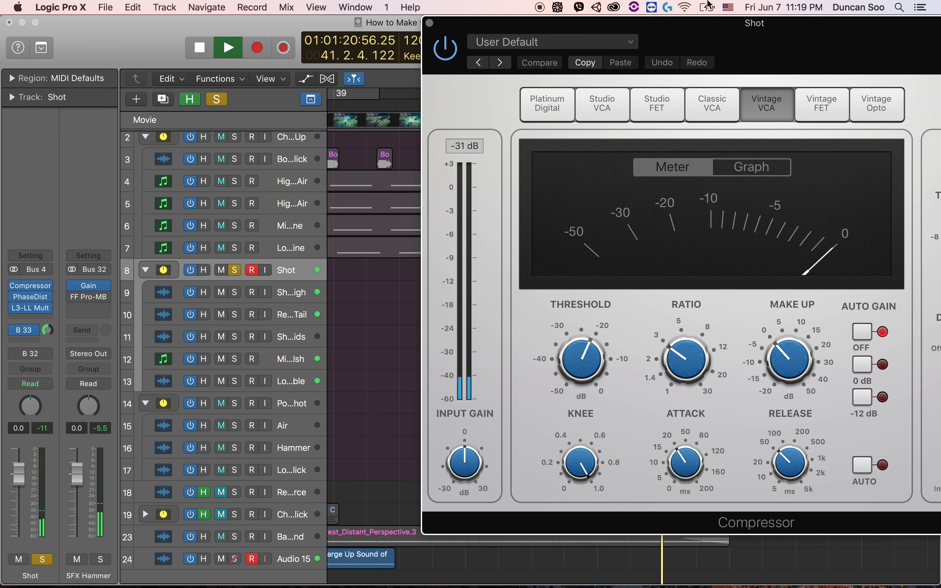
key(space)
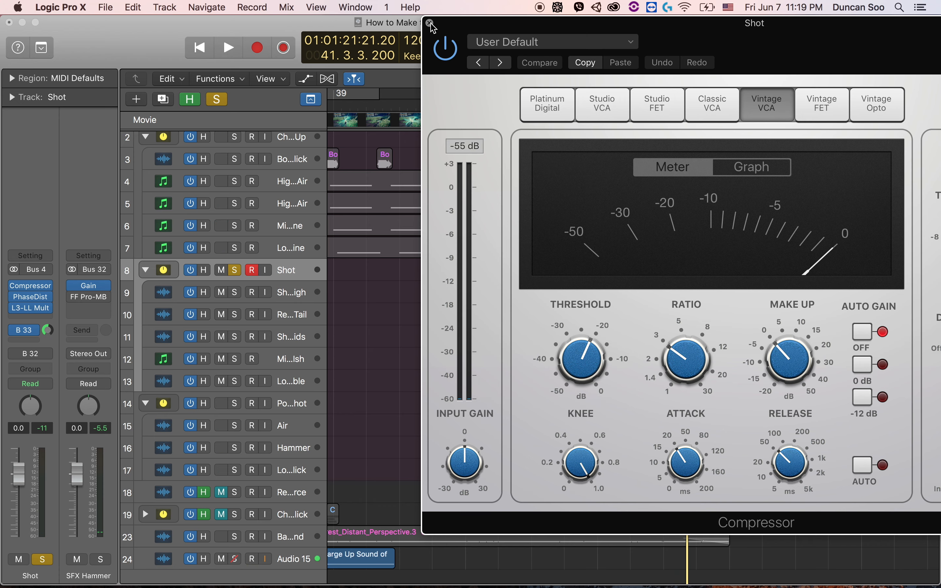
click(429, 22)
Examine the Phase Distortion settings on the Shot stack and close the plug-in.
click(56, 301)
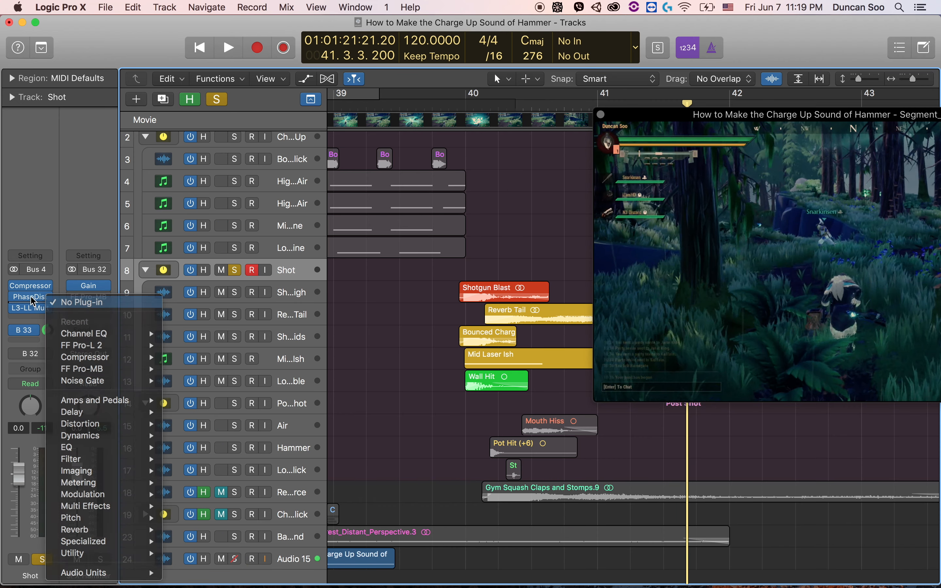
click(32, 298)
click(33, 299)
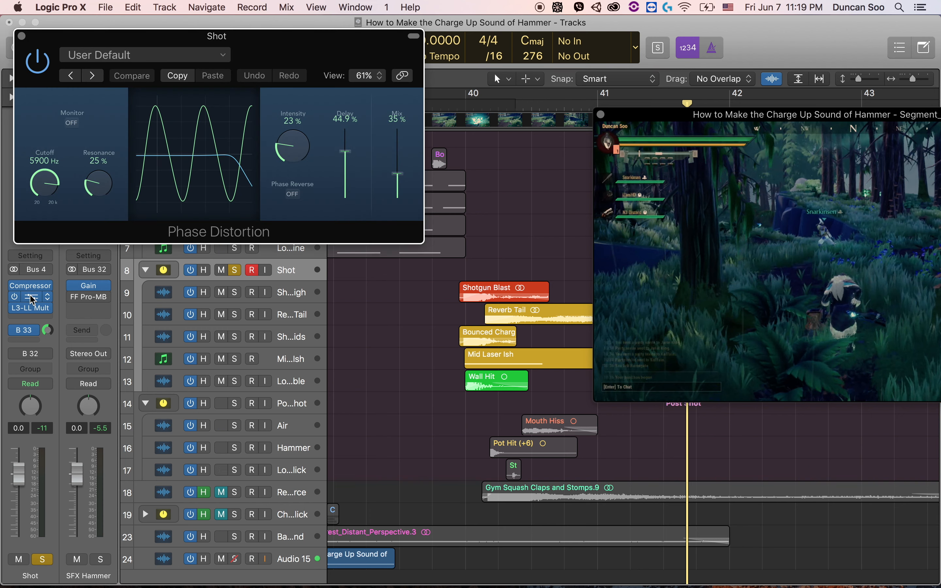
click(22, 36)
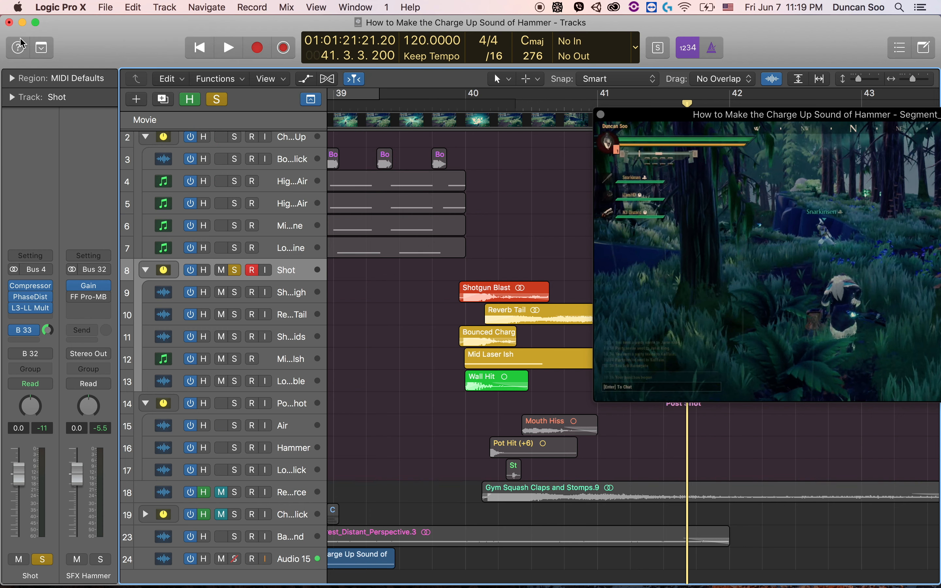
Examine the L3-LL Multimaximizer's band settings on the Shot stack and close the plug-in.
mouse_move(21, 313)
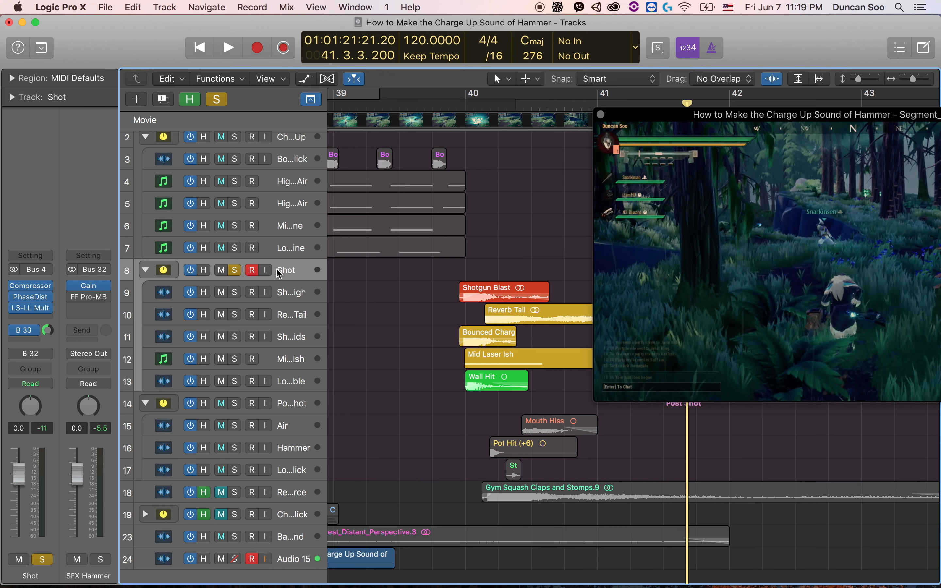
scroll(450, 218, right, 2)
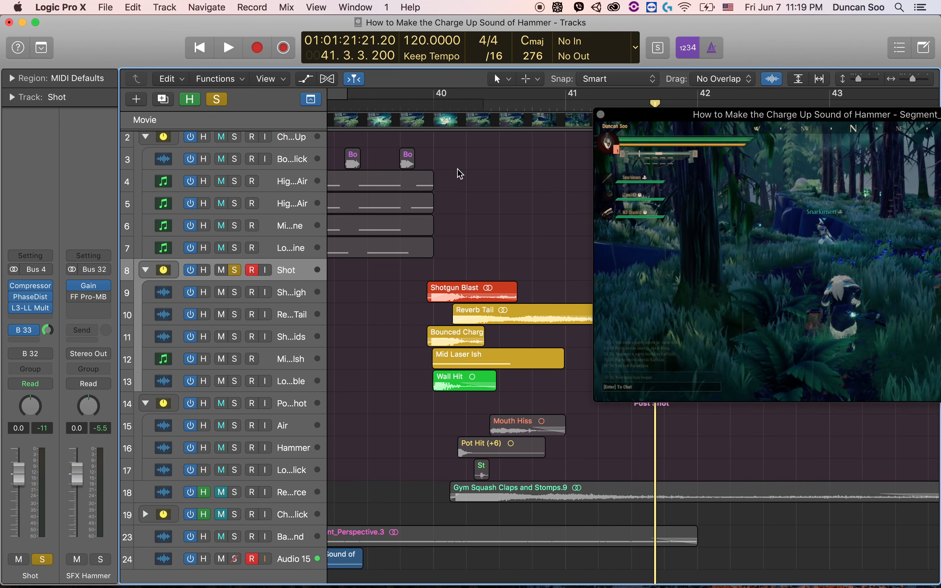
click(30, 309)
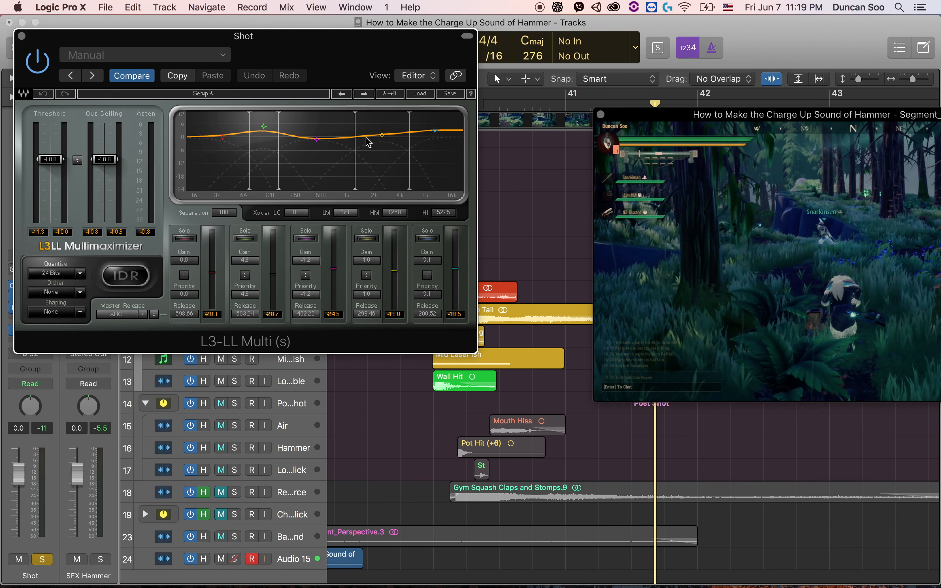
click(21, 36)
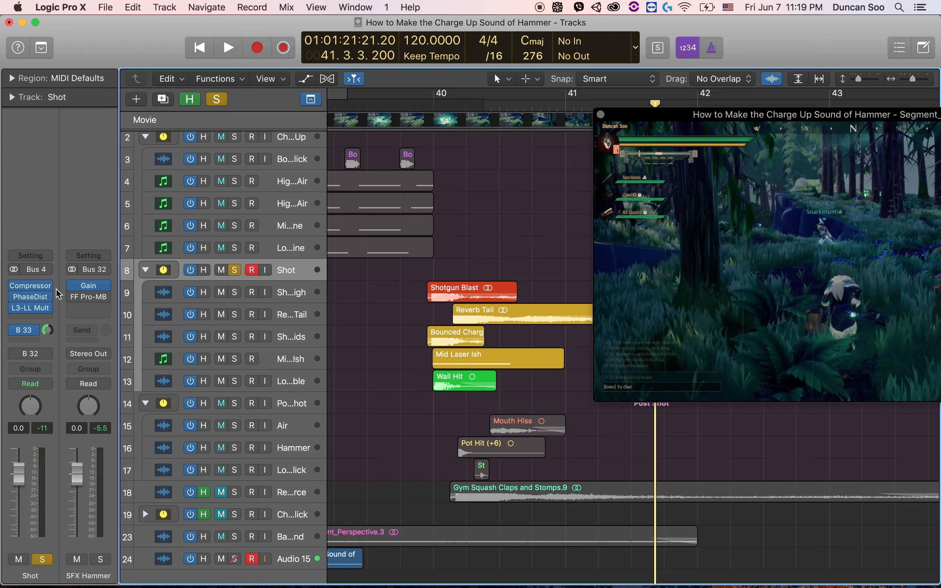
Bypass all three plug-ins on the Shot stack and play its layers from 39 4 1 through the shot.
alt+click(13, 309)
click(399, 105)
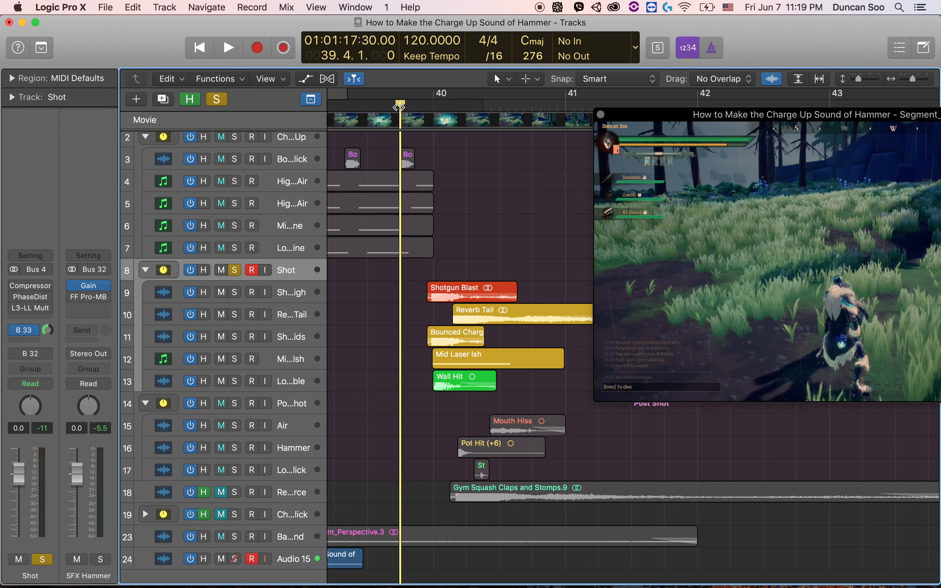
key(space)
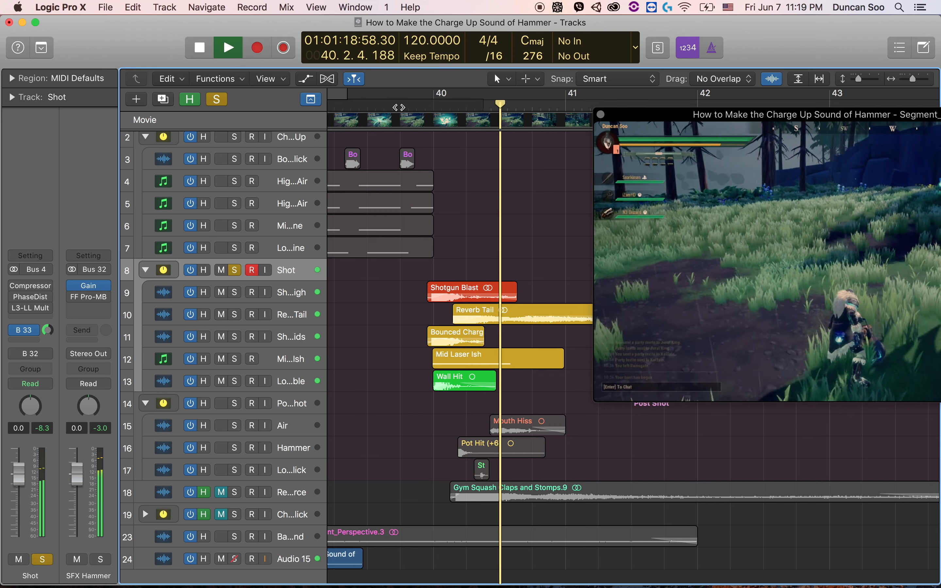
key(space)
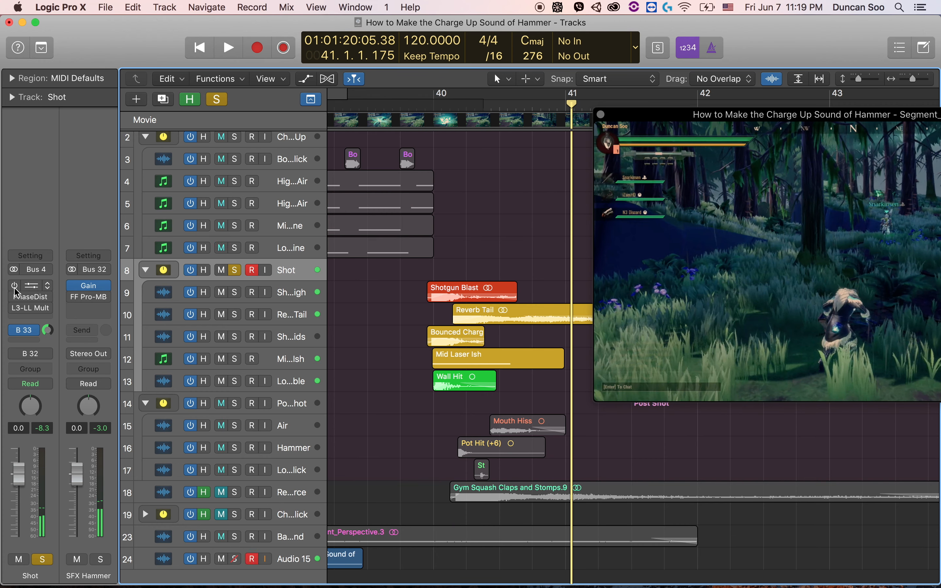
Re-enable the Compressor, PhaseDist and L3-LL plug-ins on the Shot stack and play the shot again for comparison.
alt+click(18, 309)
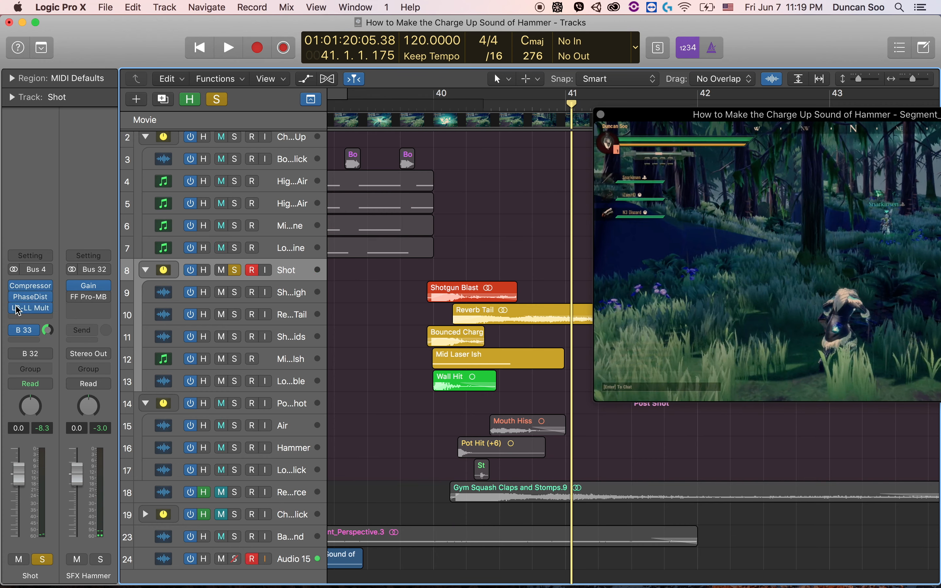
key(space)
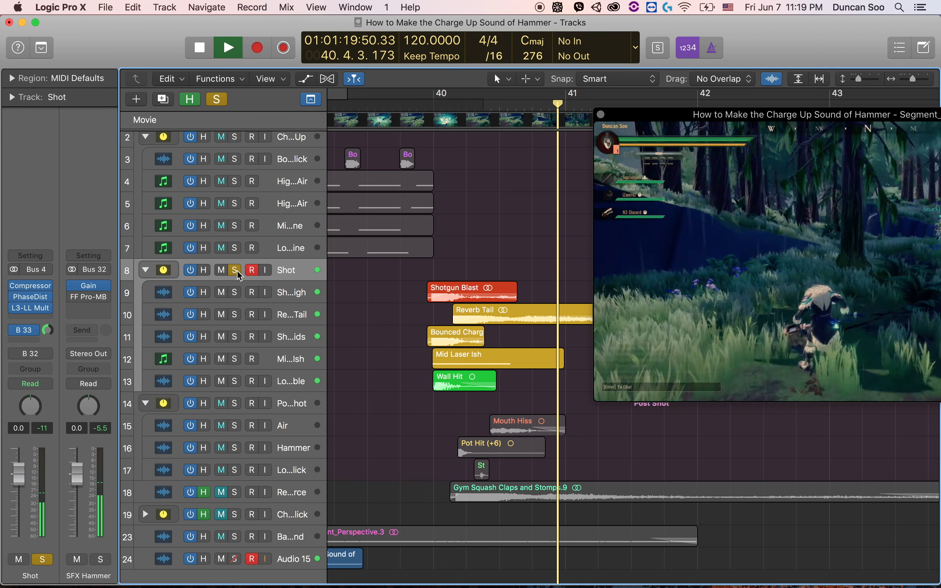
key(space)
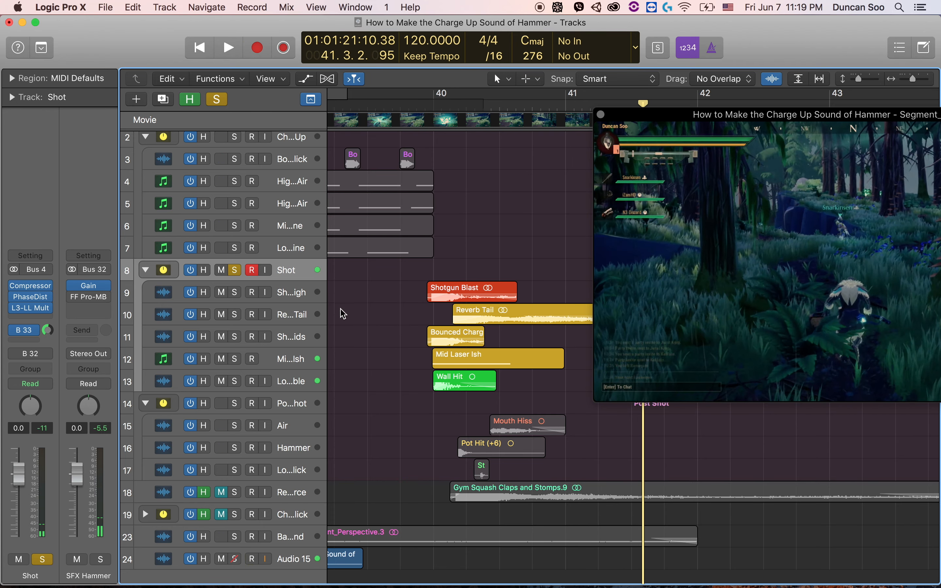
Mute the Shot stack, unmute and solo the Gym Squash Claps and Stomps.9 track, play it, and clear its solo.
drag(372, 313, 487, 321)
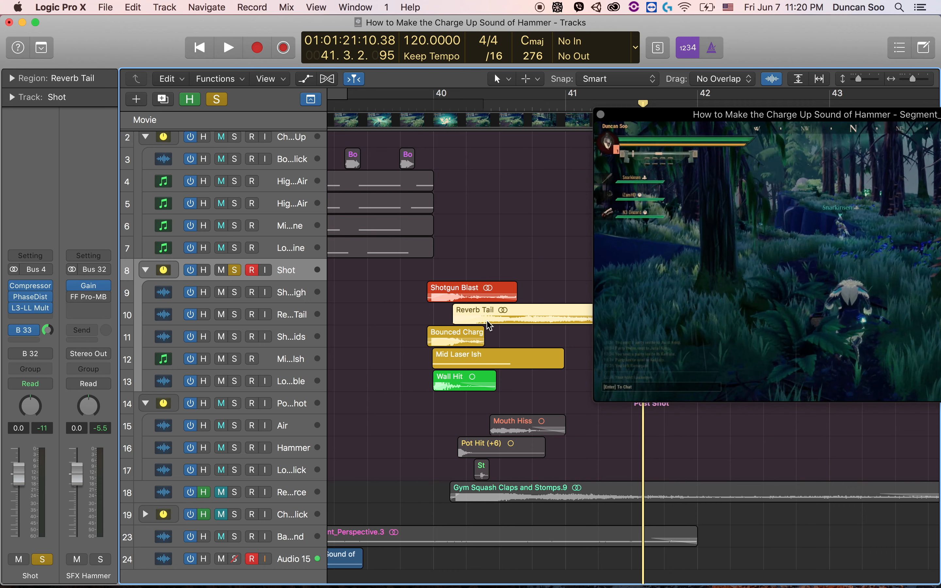
click(223, 493)
key(space)
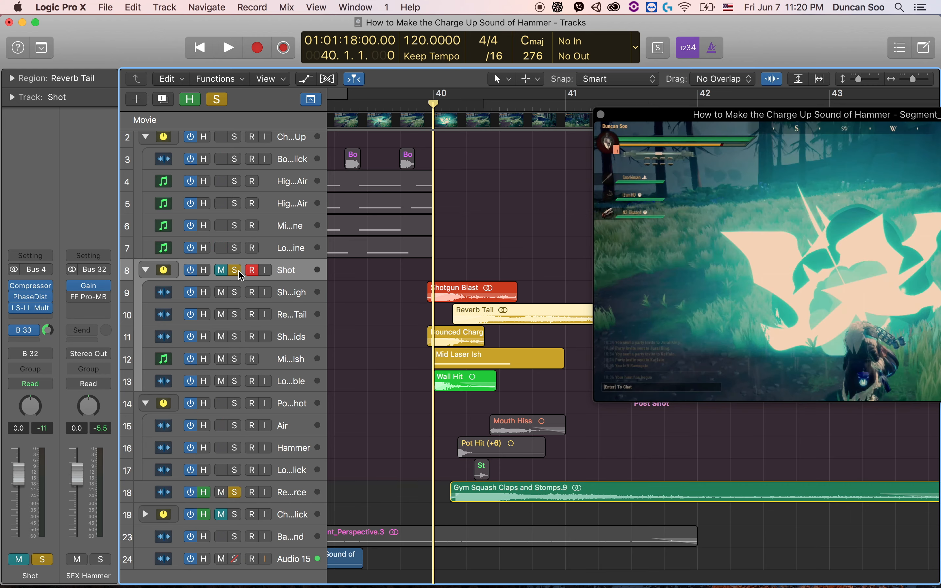
click(235, 493)
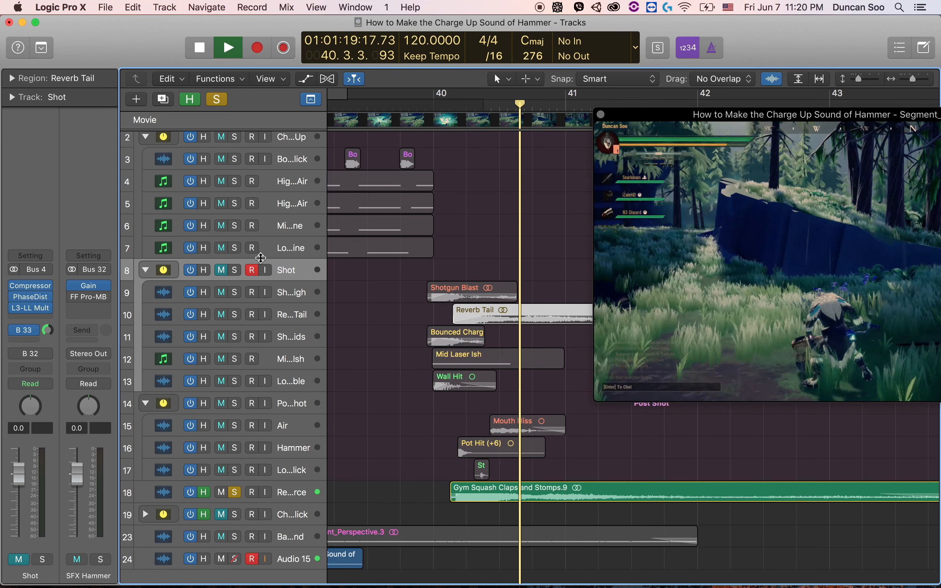
scroll(405, 478, down, 3)
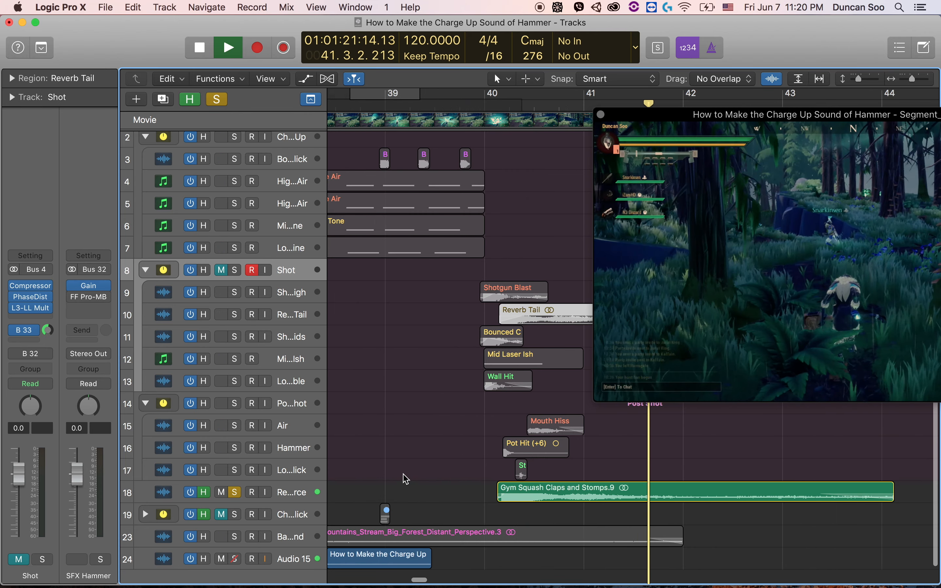
scroll(407, 479, right, 2)
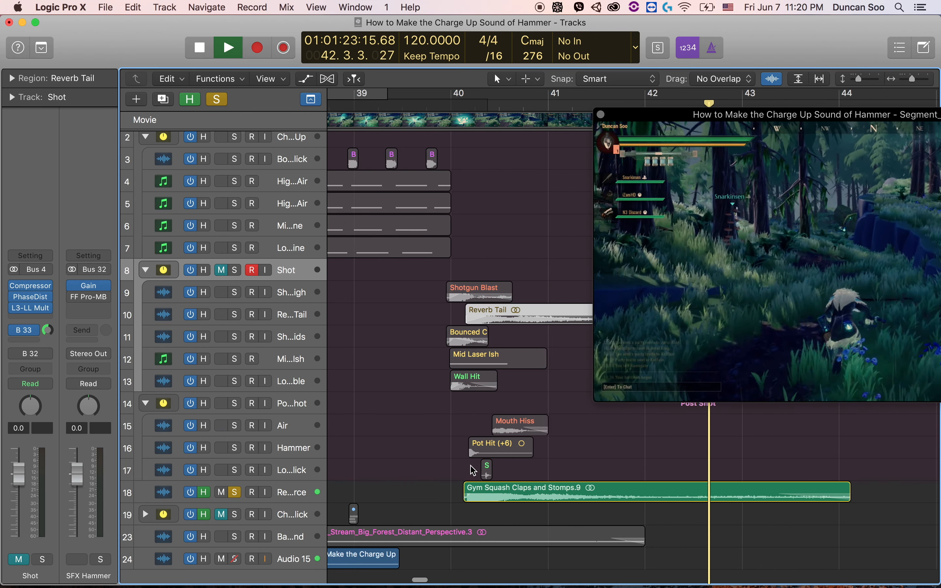
key(space)
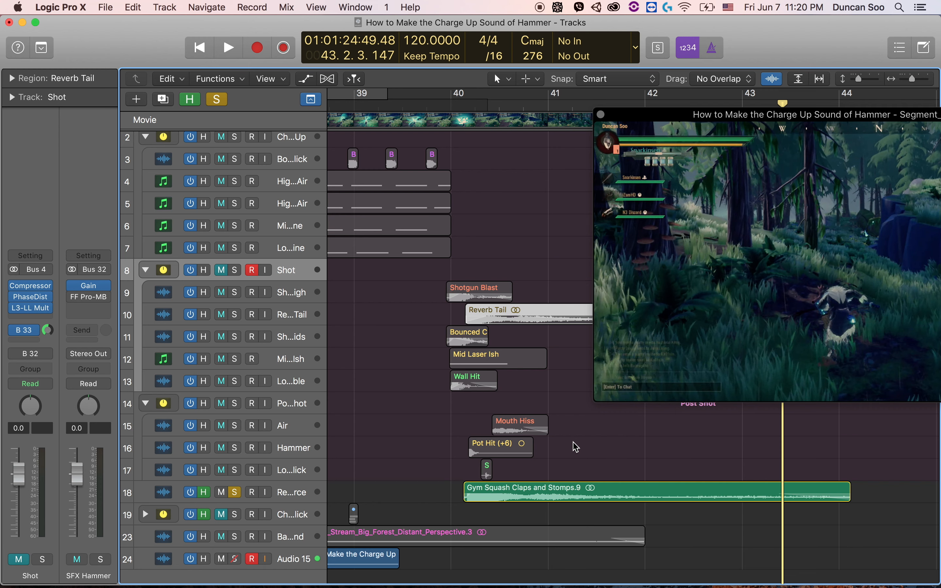
click(235, 493)
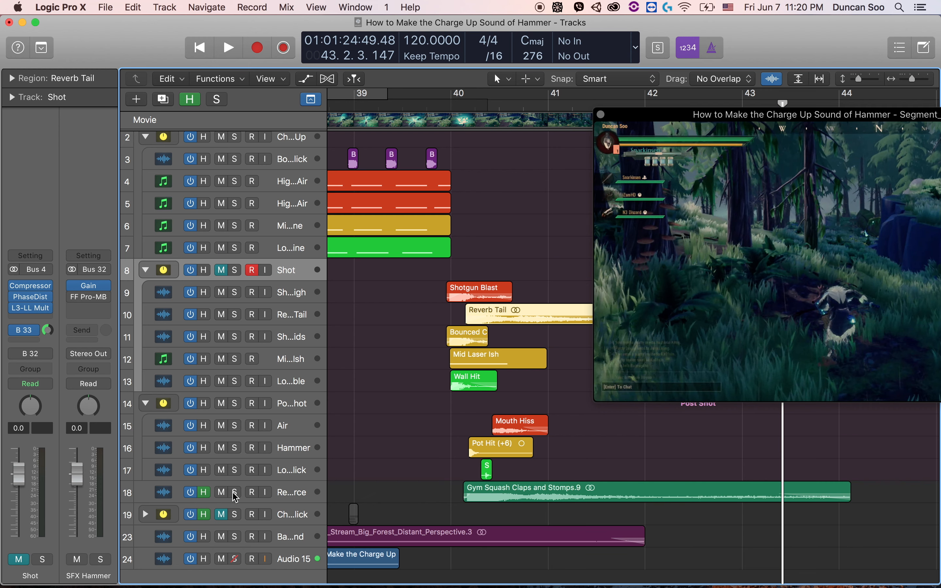
Select and solo the Reverb Tail track and audition it alone from 39 4 4.
click(296, 314)
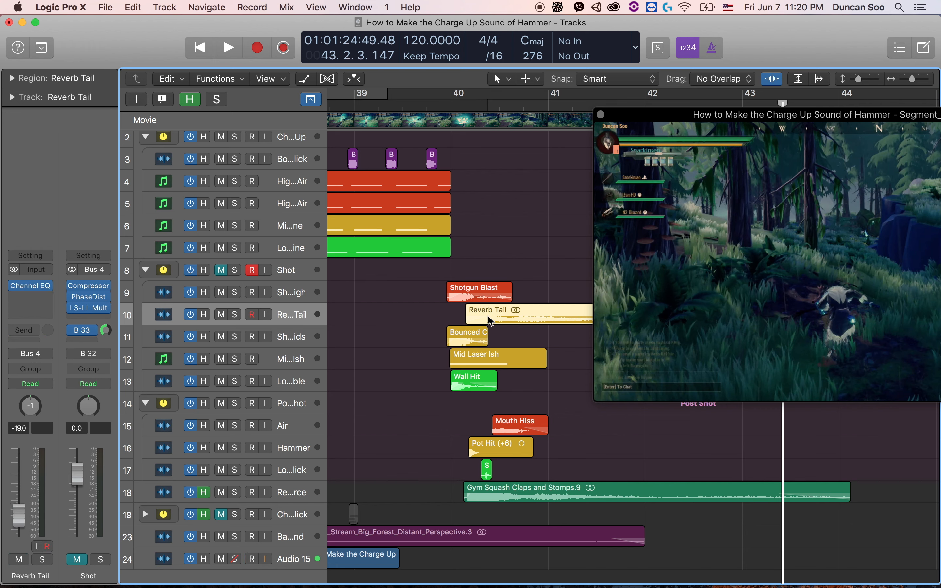
click(235, 314)
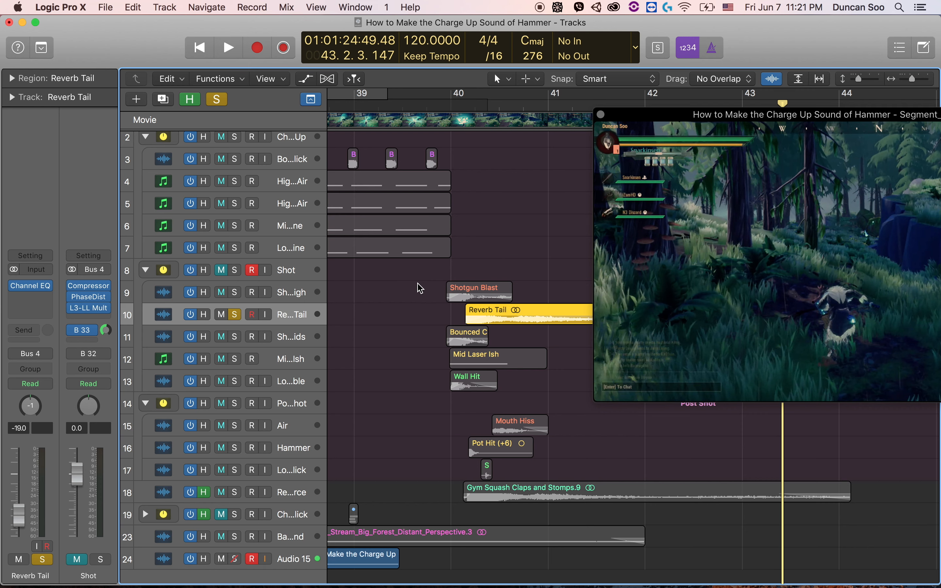
drag(418, 284, 454, 416)
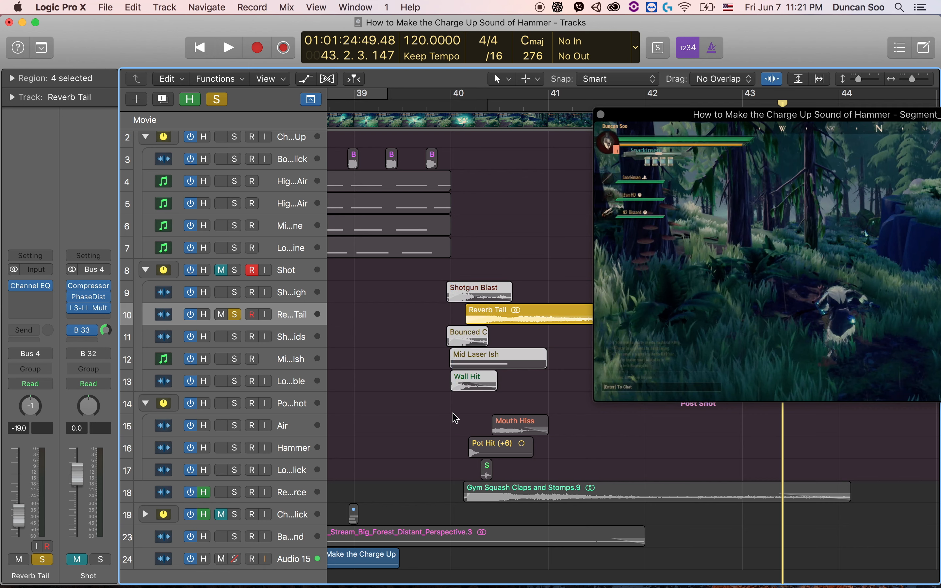
click(443, 326)
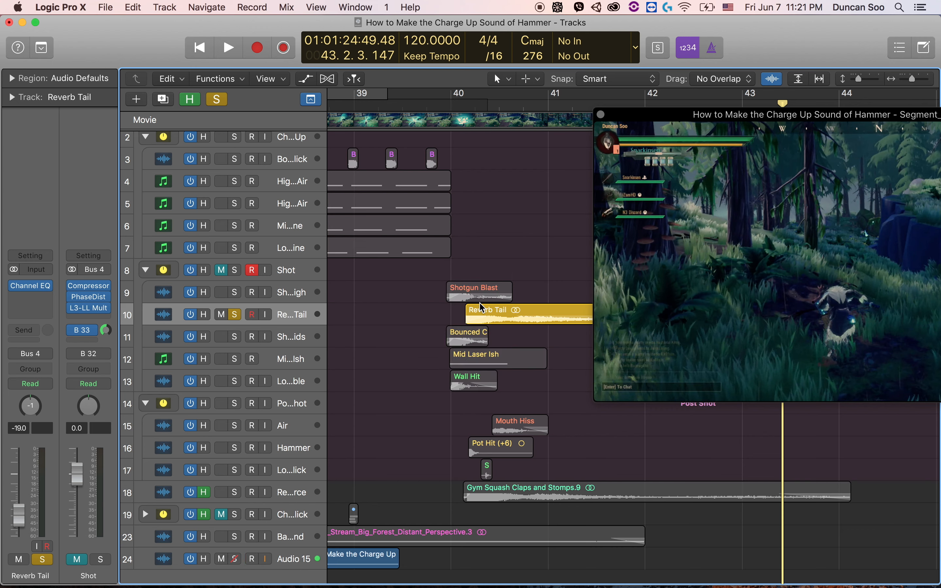
click(445, 102)
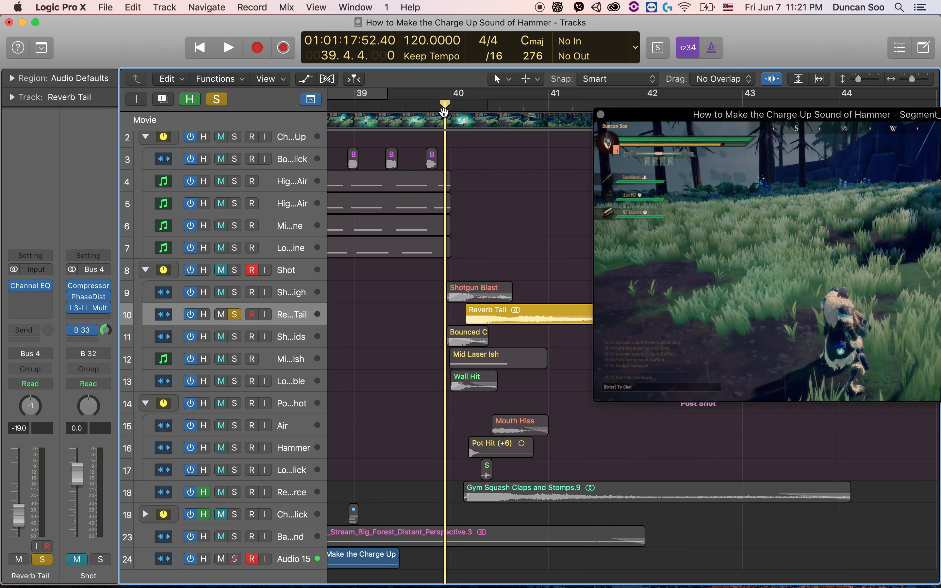
key(space)
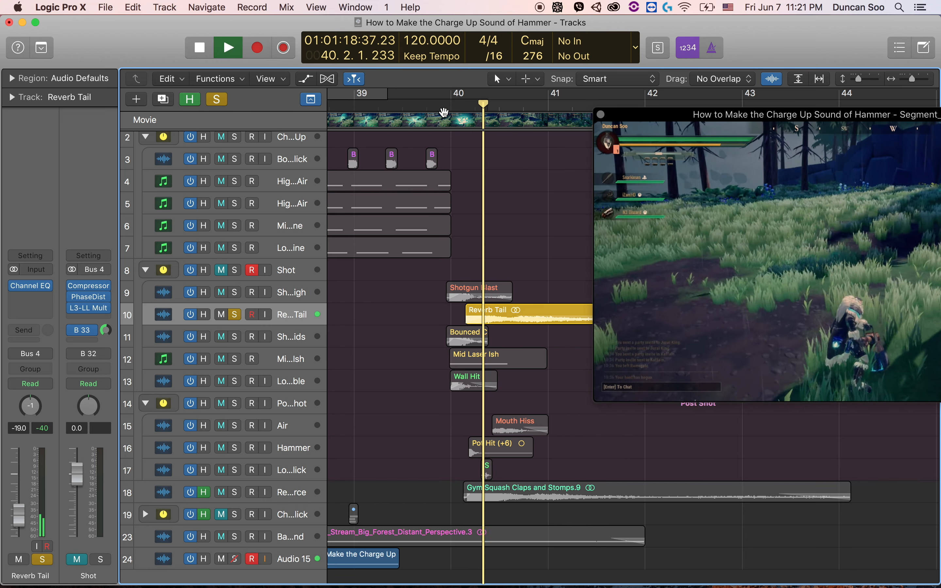
key(space)
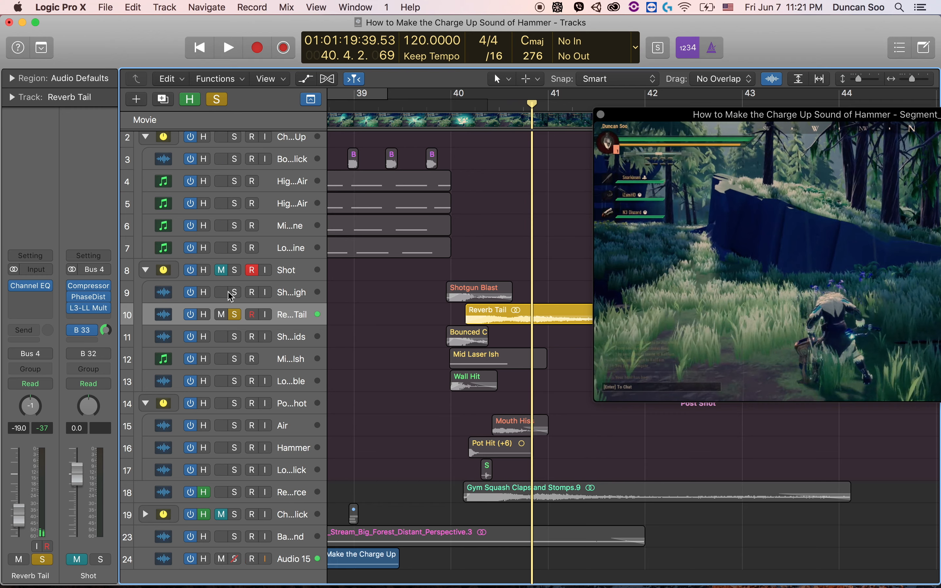
Add the Shotgun Blast track to the solo, unmute the Shot stack, and play the blast with its reverb tail.
click(234, 293)
click(426, 108)
key(space)
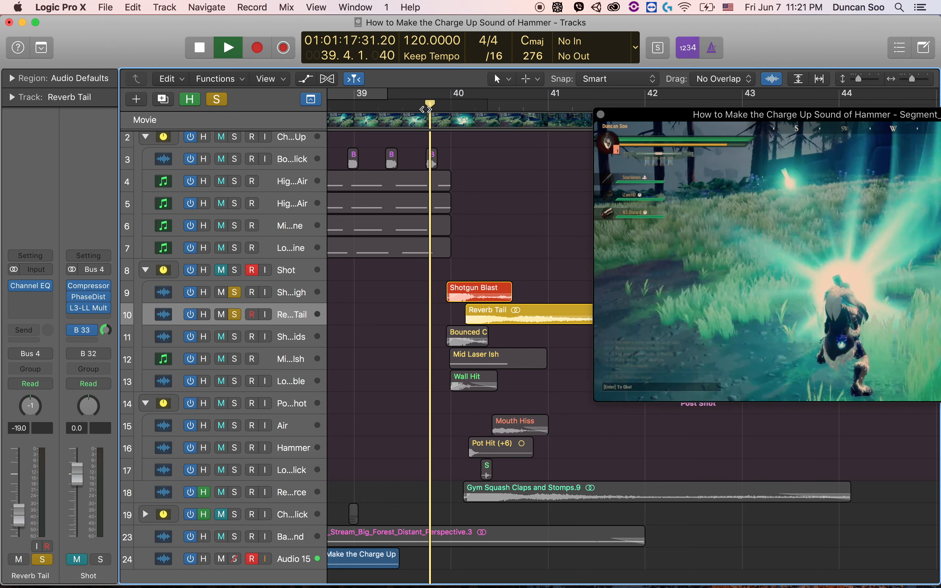
click(425, 109)
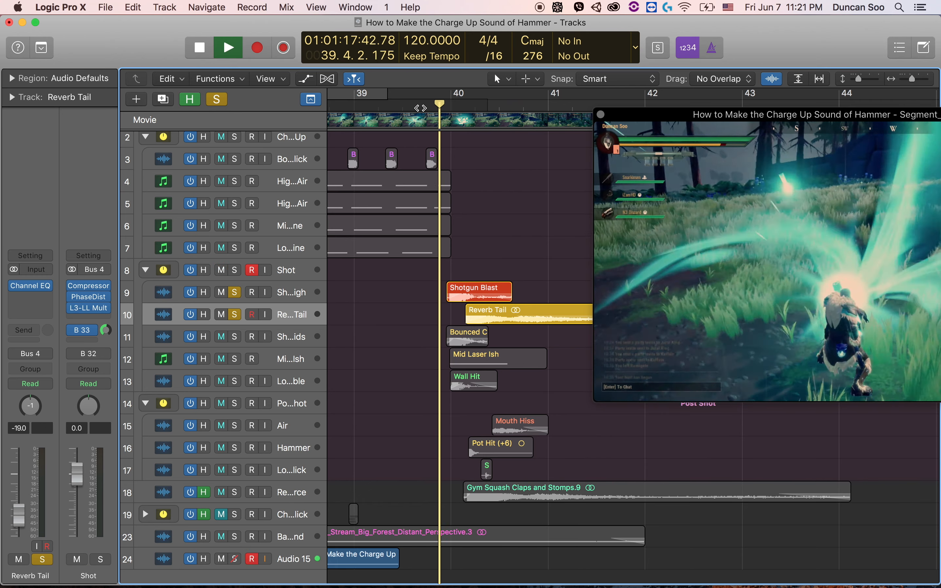
key(space)
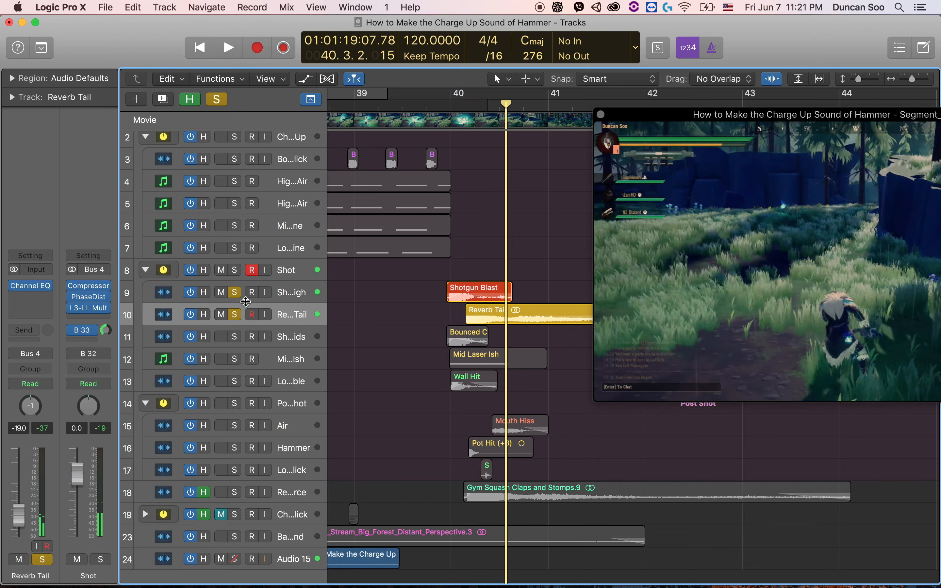
Replace the Shotgun Blast and Reverb Tail solos with a solo of the whole Shot stack, play it, and clear the solo.
click(234, 292)
click(234, 315)
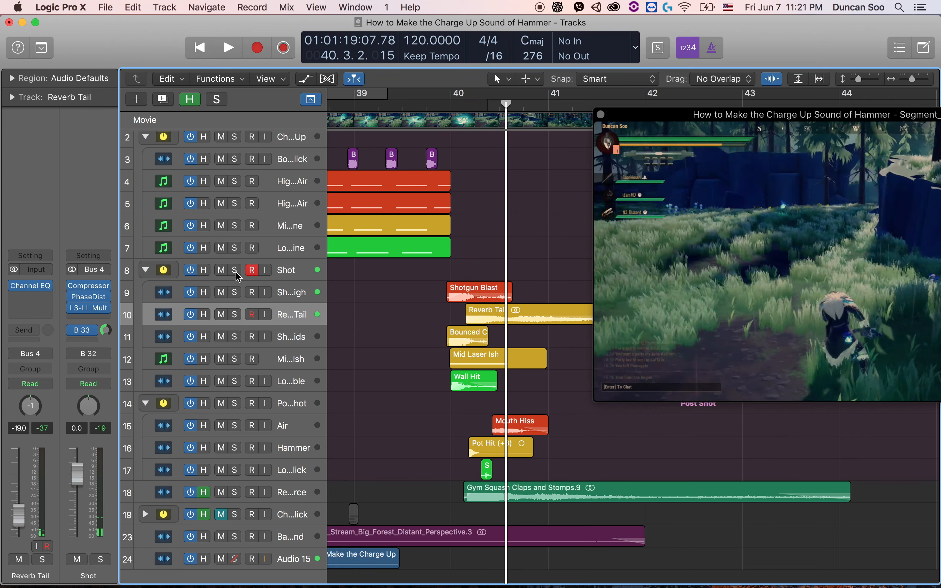
click(438, 104)
key(space)
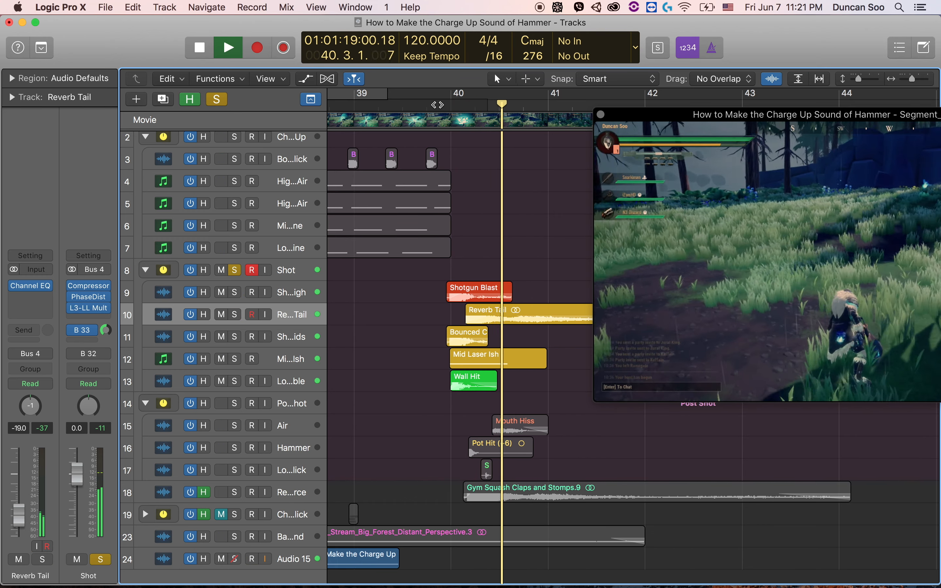
scroll(443, 248, right, 3)
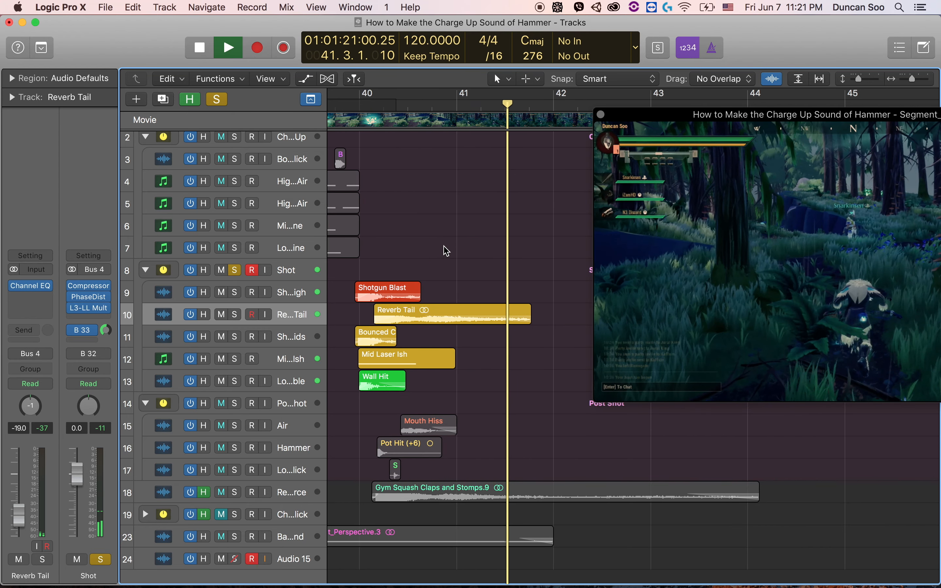
key(space)
click(235, 269)
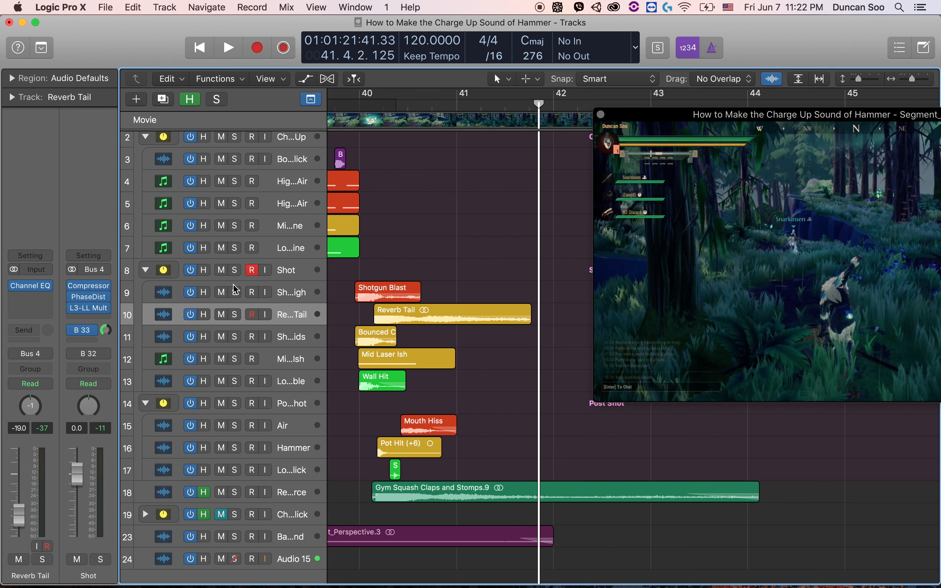
Solo the Post Shot stack, switch the solo to its Hammer track, play the Pot Hit region, and clear the solo.
click(234, 405)
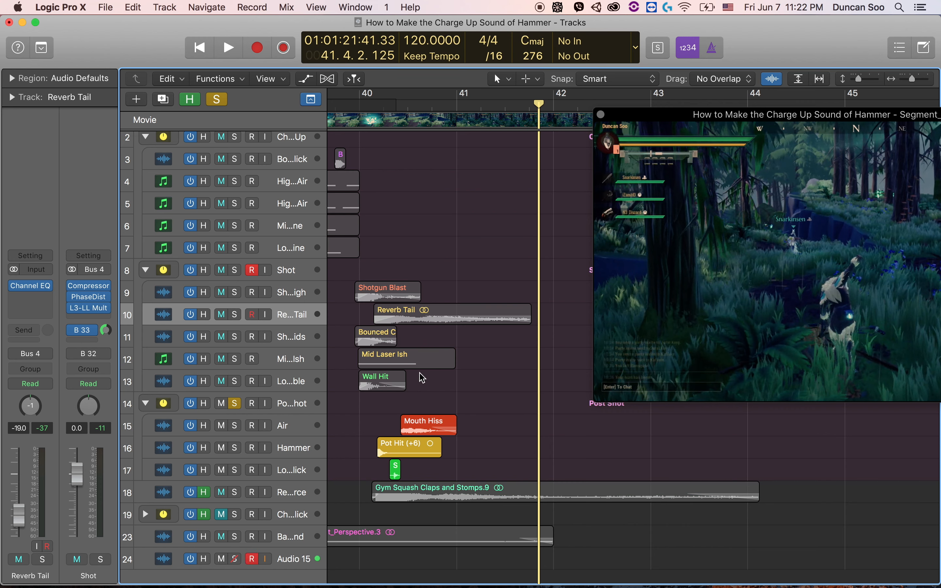
click(378, 445)
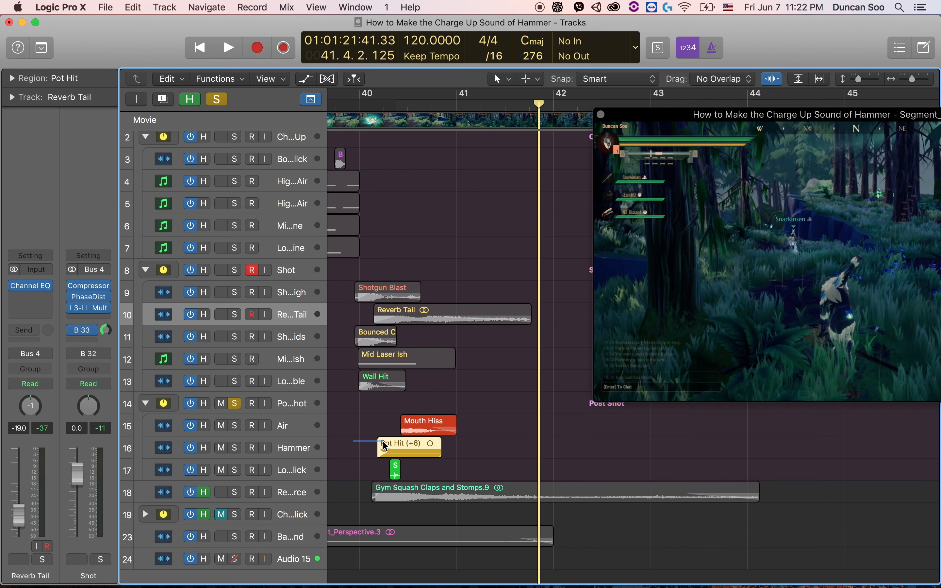
click(234, 403)
click(234, 447)
click(364, 104)
key(space)
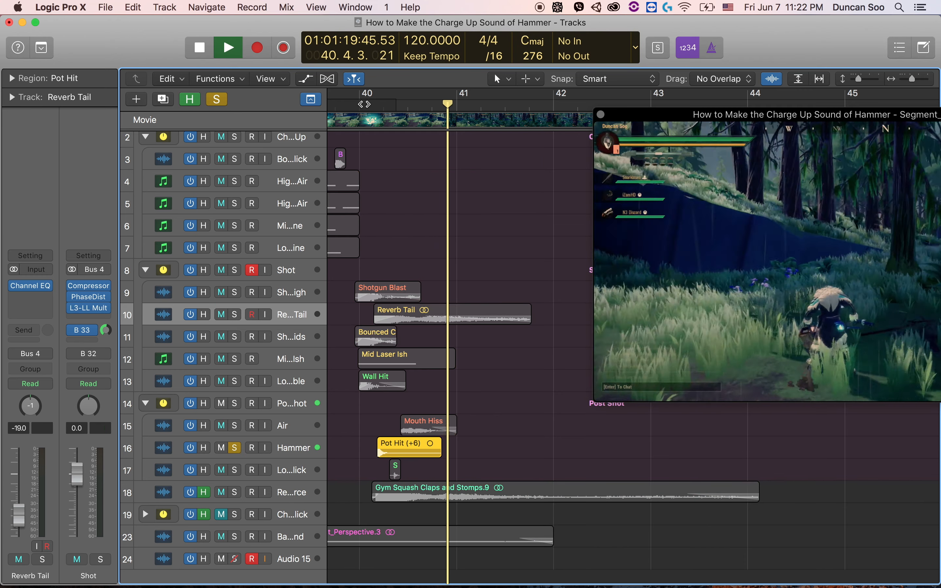
key(space)
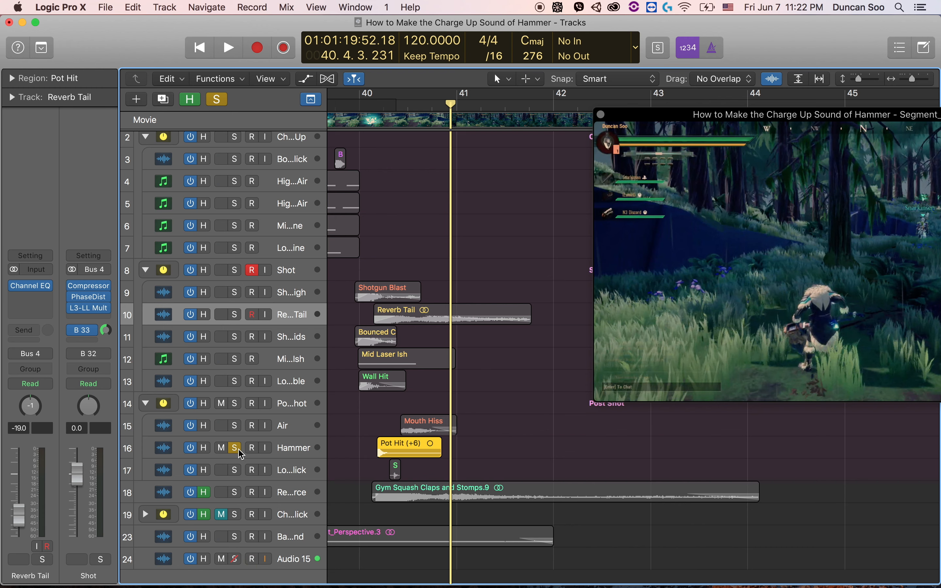
click(235, 448)
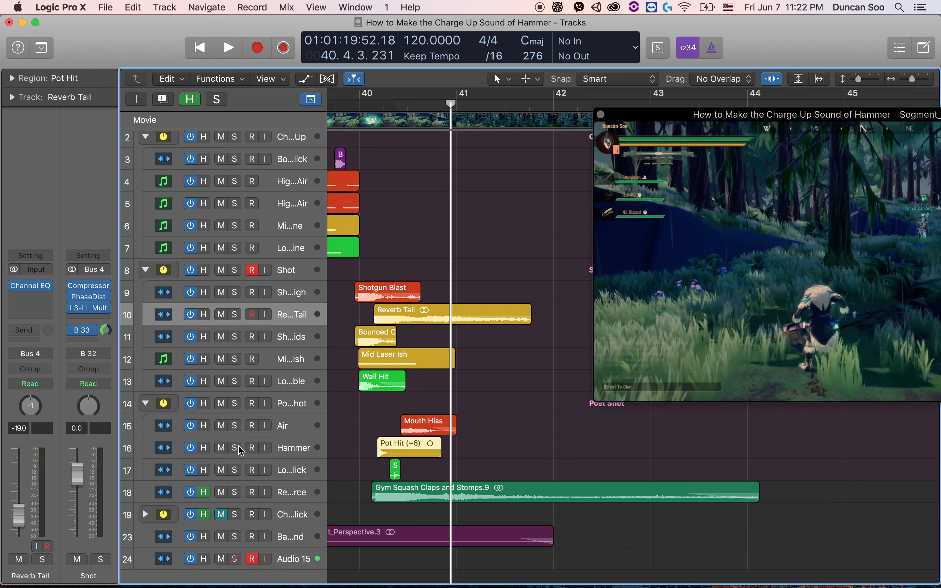
Solo the Air track in the Post Shot stack and play its Mouth Hiss region.
click(235, 425)
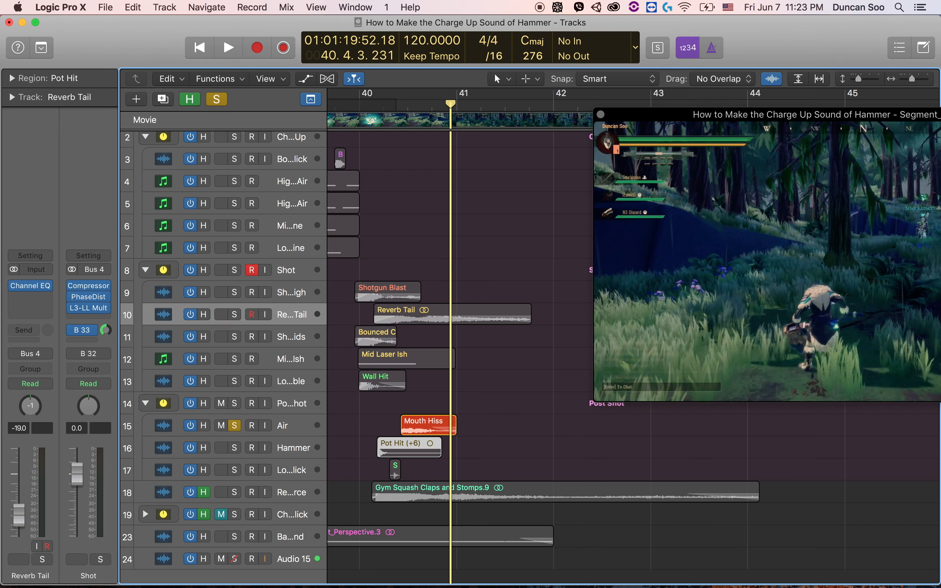
click(395, 104)
key(space)
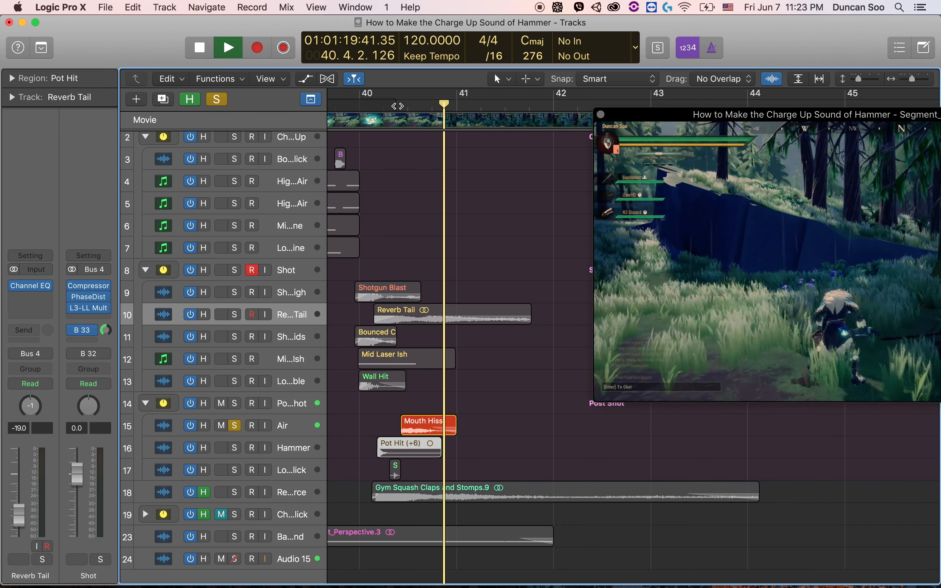
key(space)
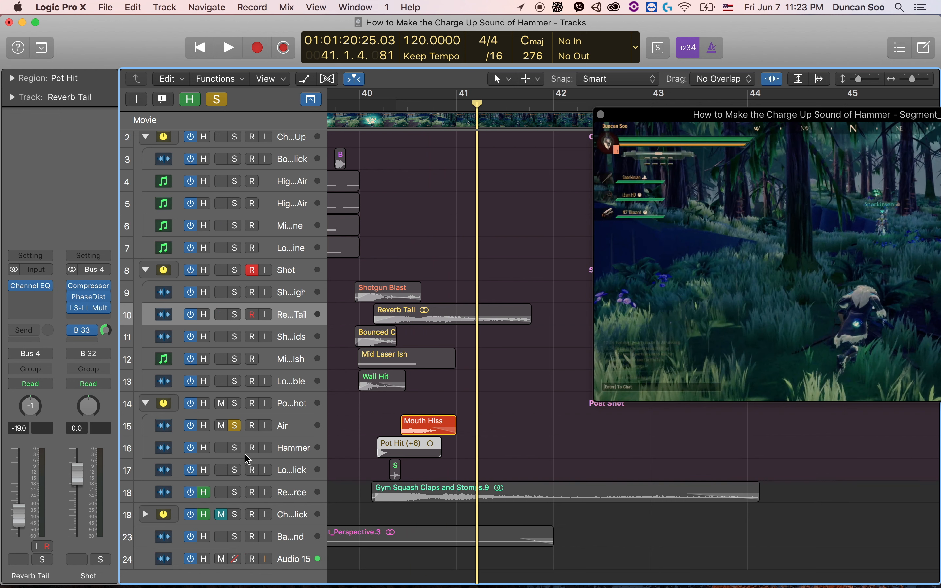
Switch the solo from the Air track to the Lower Click track, play its Staple region twice, and clear the solo.
click(234, 425)
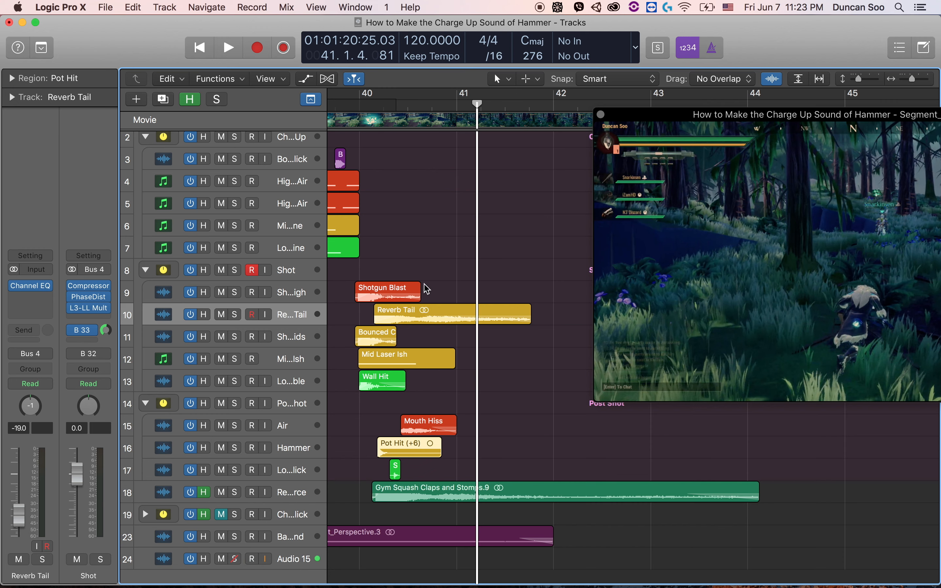
scroll(381, 439, up, 5)
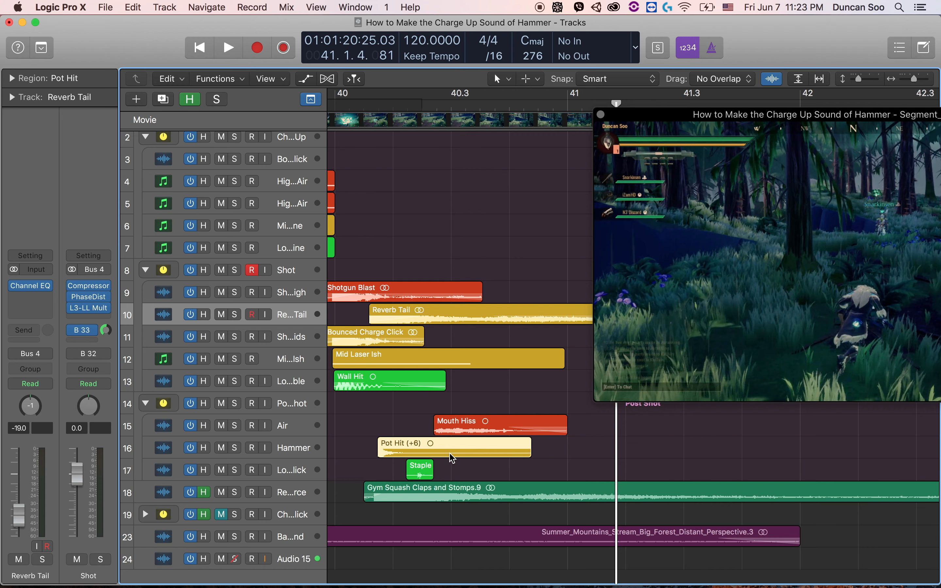
click(234, 469)
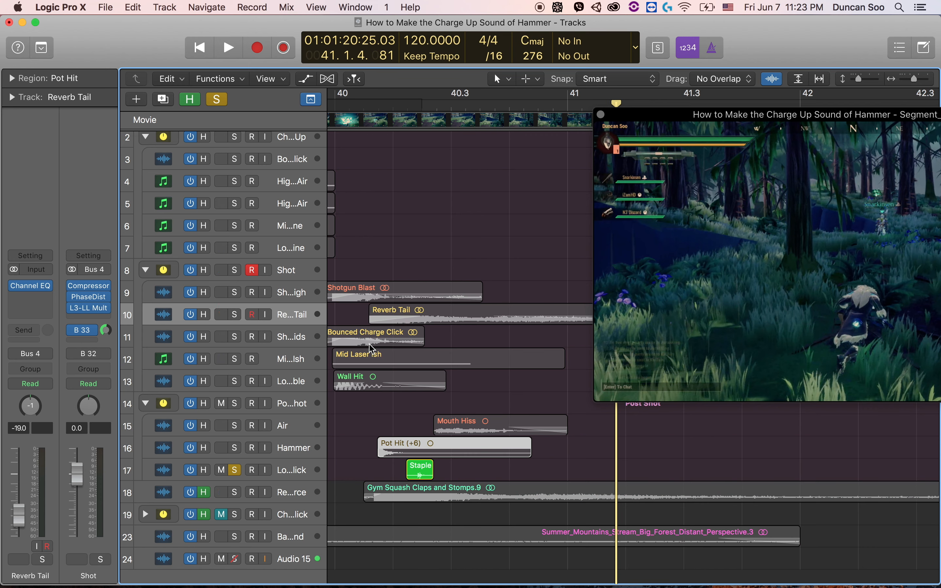
click(386, 103)
key(space)
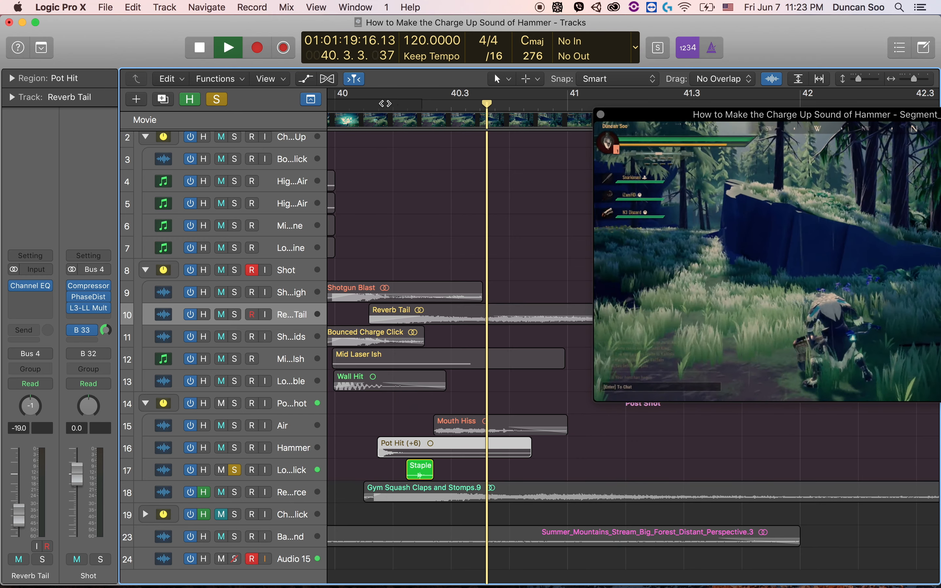
key(space)
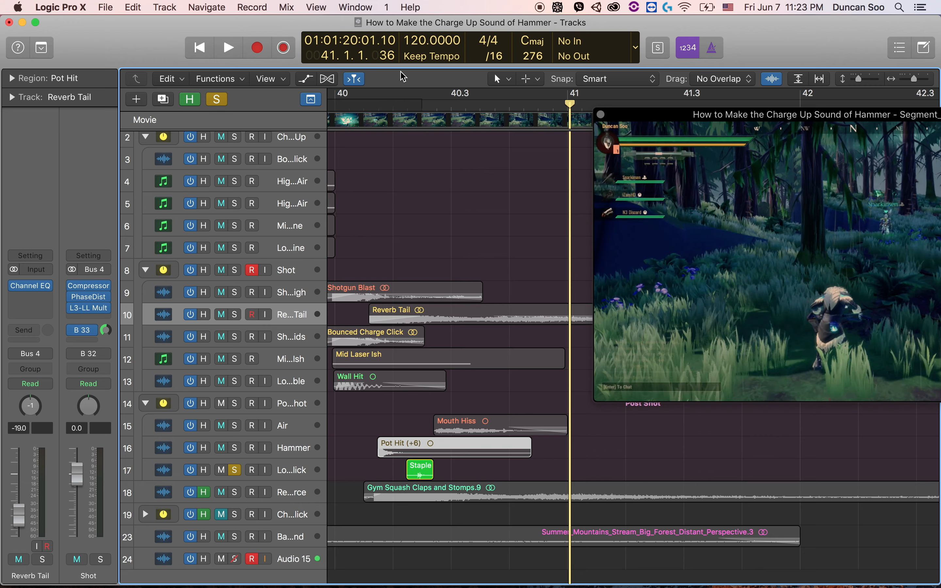
click(393, 108)
key(space)
key(space)
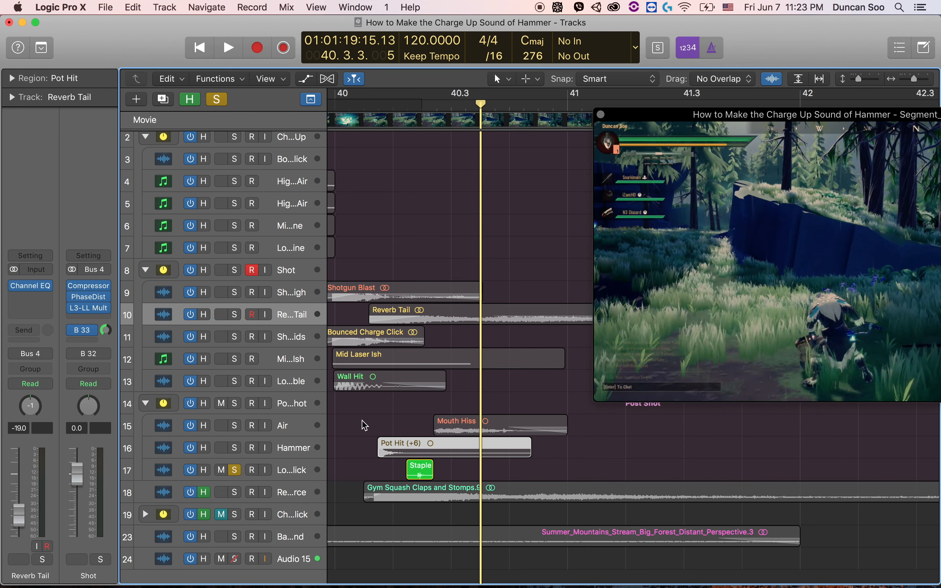
click(235, 470)
Solo the whole Post Shot stack, play its layers together from about bar 40.1.4, and clear the solo.
click(235, 403)
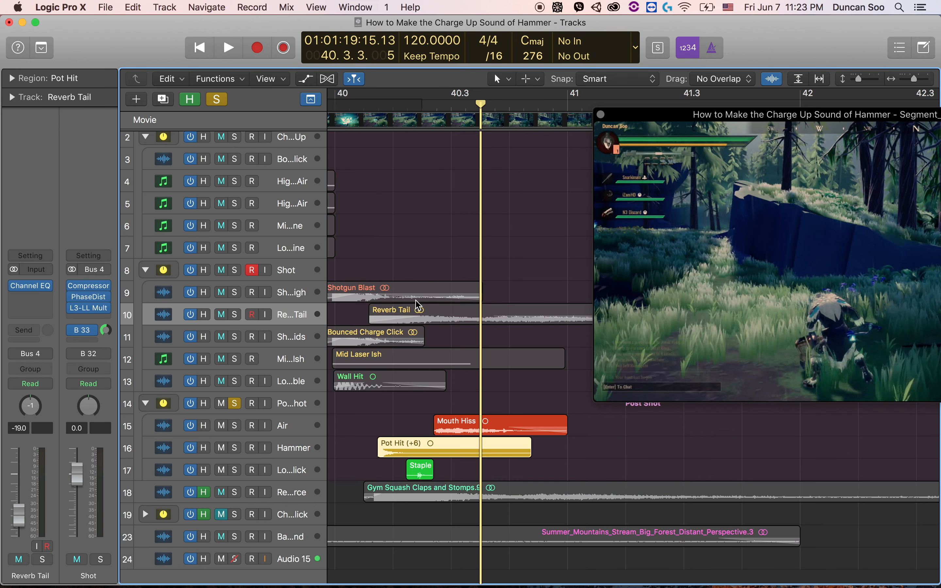
click(374, 105)
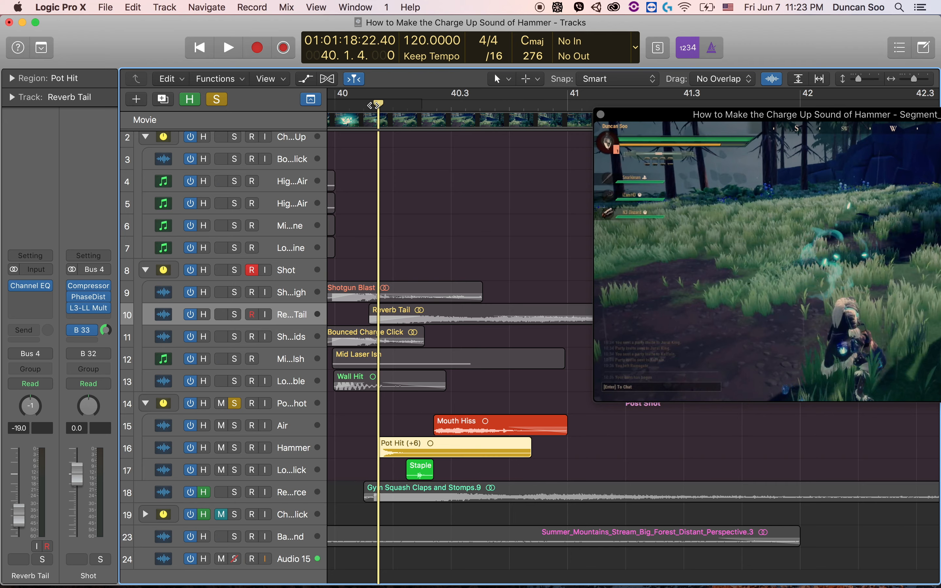
key(space)
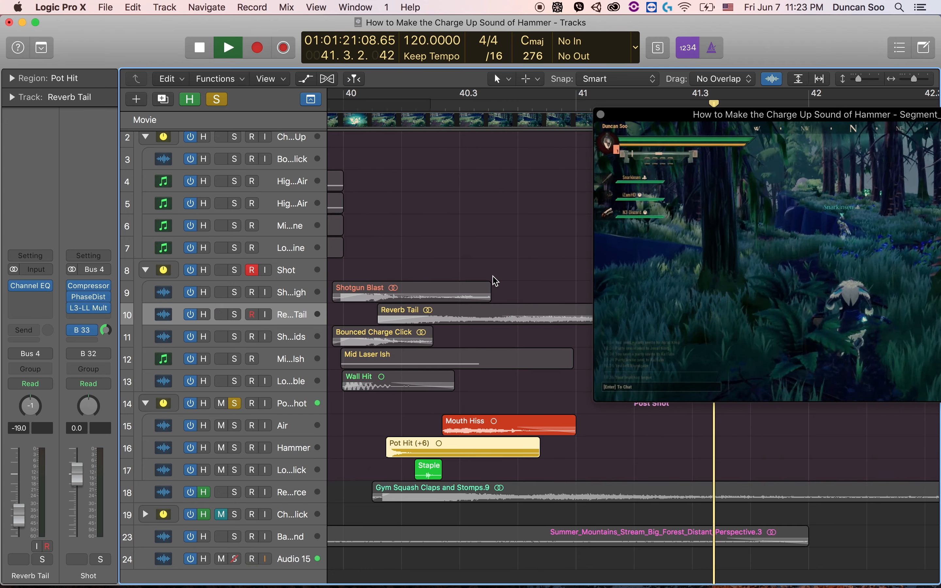
key(space)
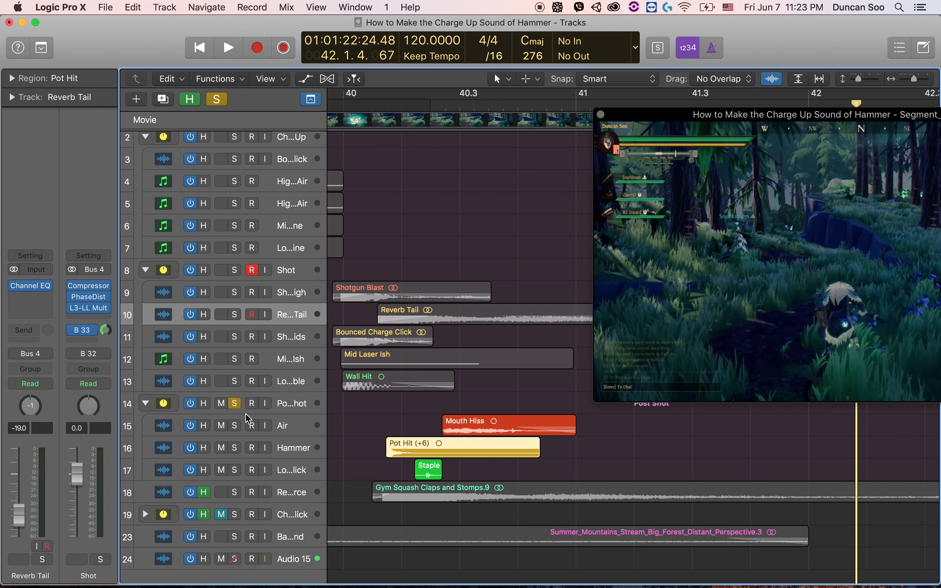
key(super+Left)
key(super+Left)
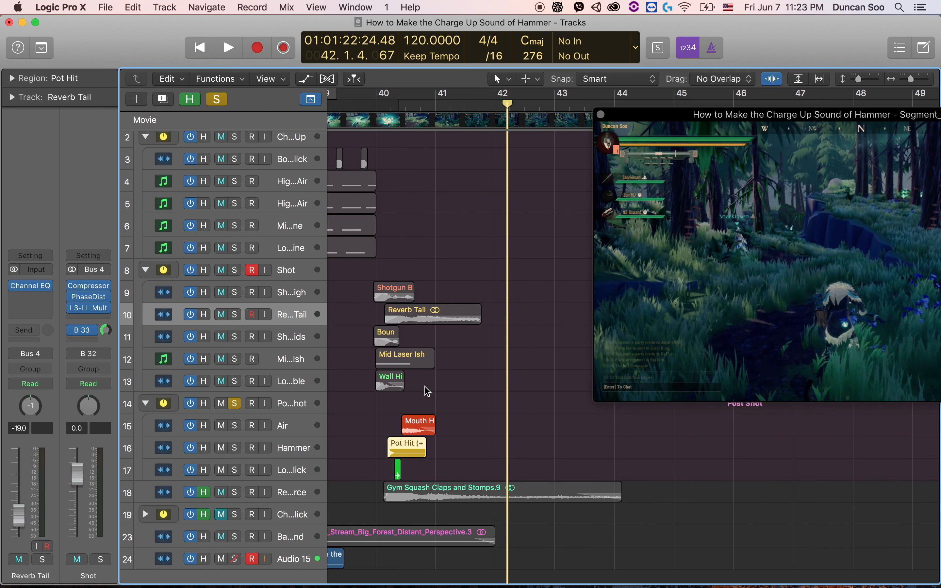
click(235, 404)
Solo the Shot and Post Shot stacks together, play them from just before bar 40, and clear both solos.
click(237, 271)
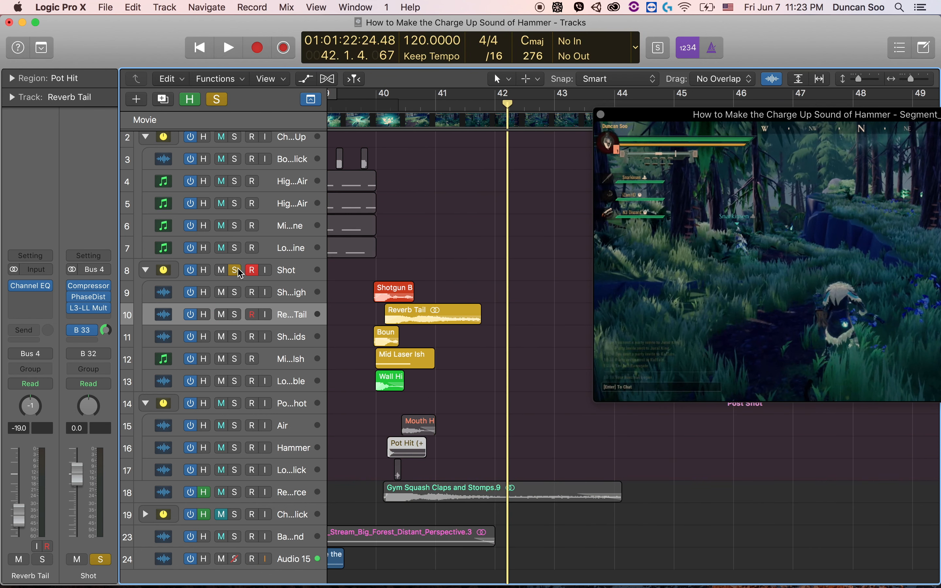
click(235, 404)
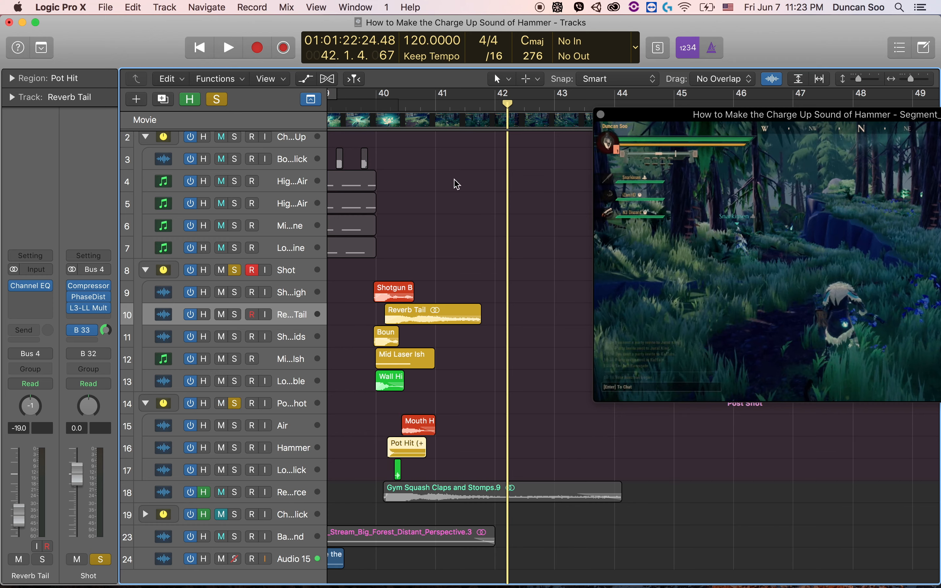
click(371, 106)
double_click(360, 105)
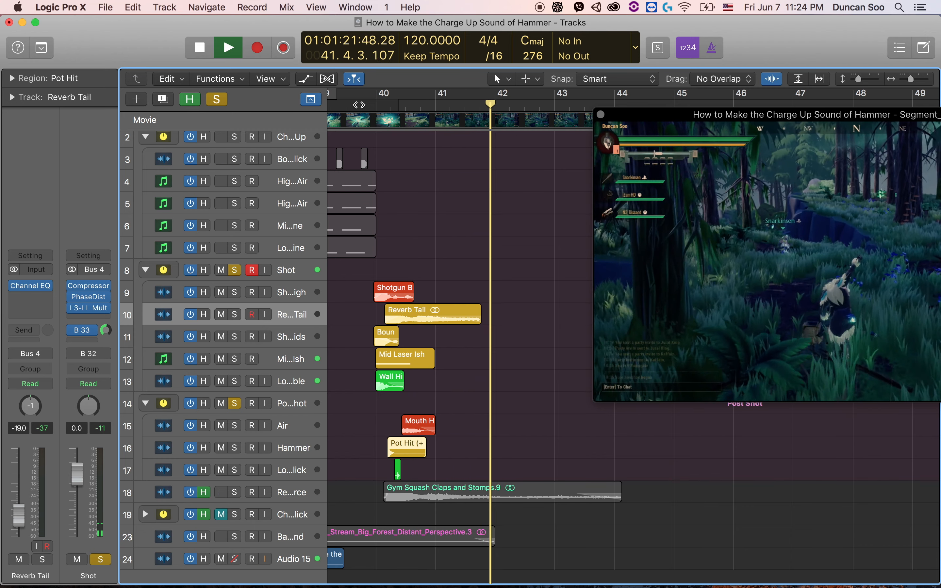
key(space)
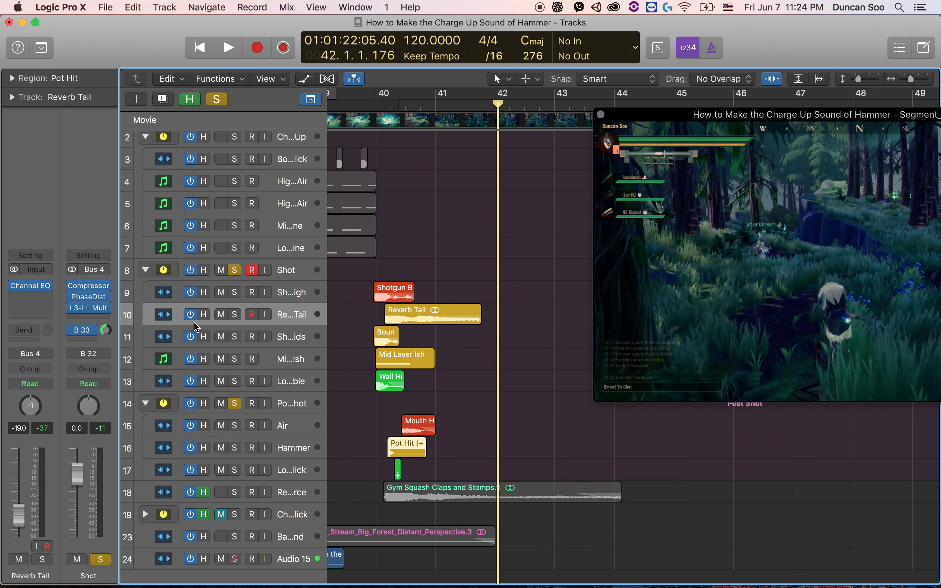
click(235, 270)
click(234, 403)
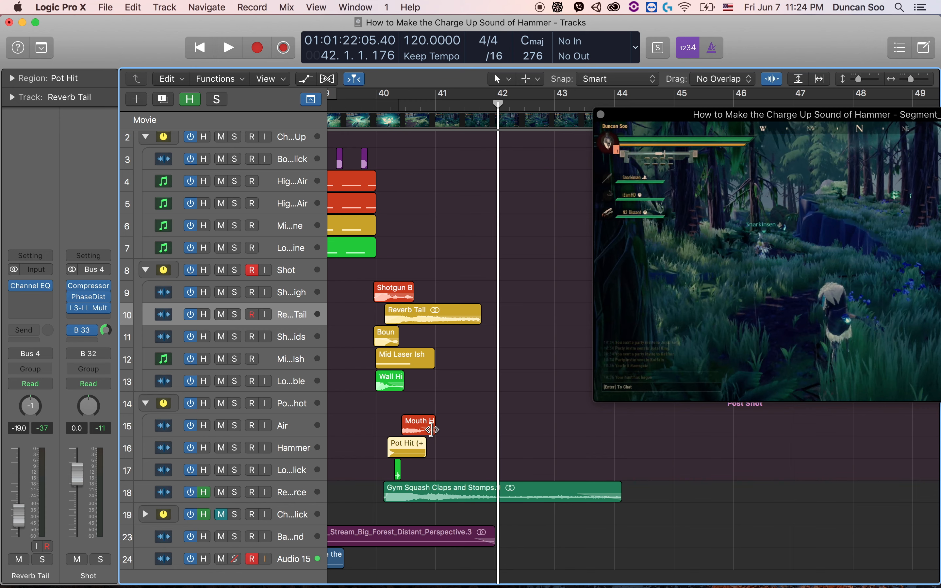
Select the Shot stack, show the mixer enlarged, and move the floating movie window clear of the channel strips.
scroll(431, 429, left, 3)
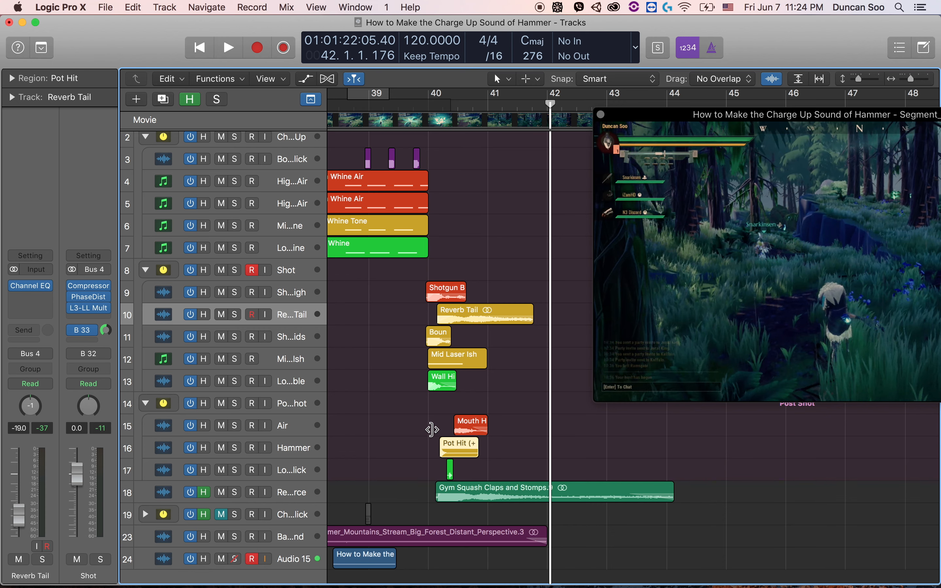
scroll(414, 276, up, 2)
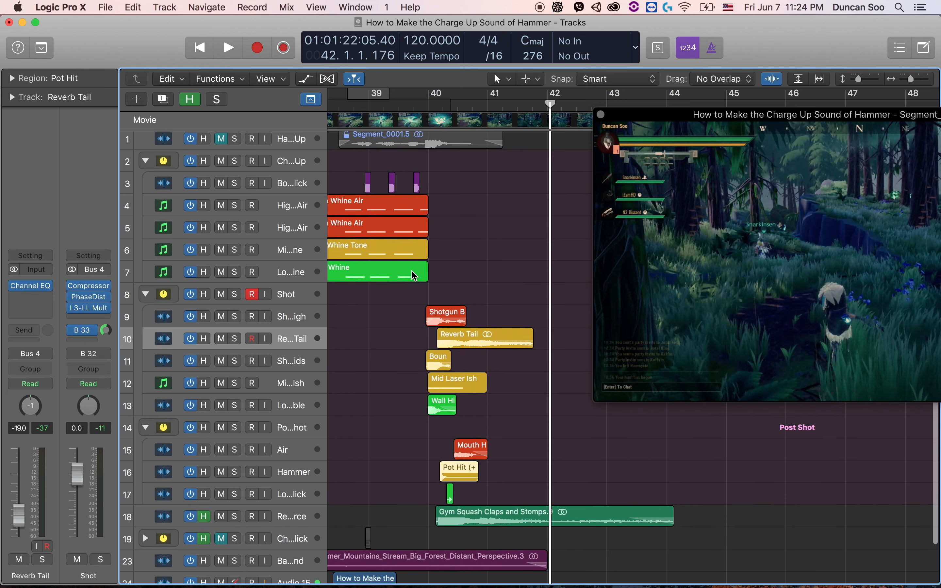
click(287, 302)
key(x)
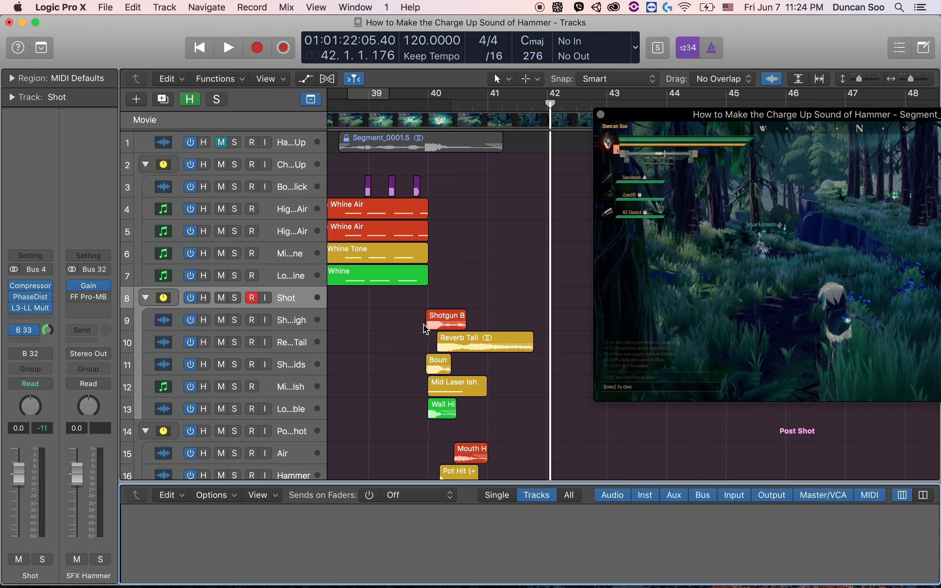
drag(494, 484, 485, 294)
drag(663, 116, 444, 24)
Collapse the Charge Up stack in the mixer so its layer channels are hidden.
scroll(594, 473, right, 5)
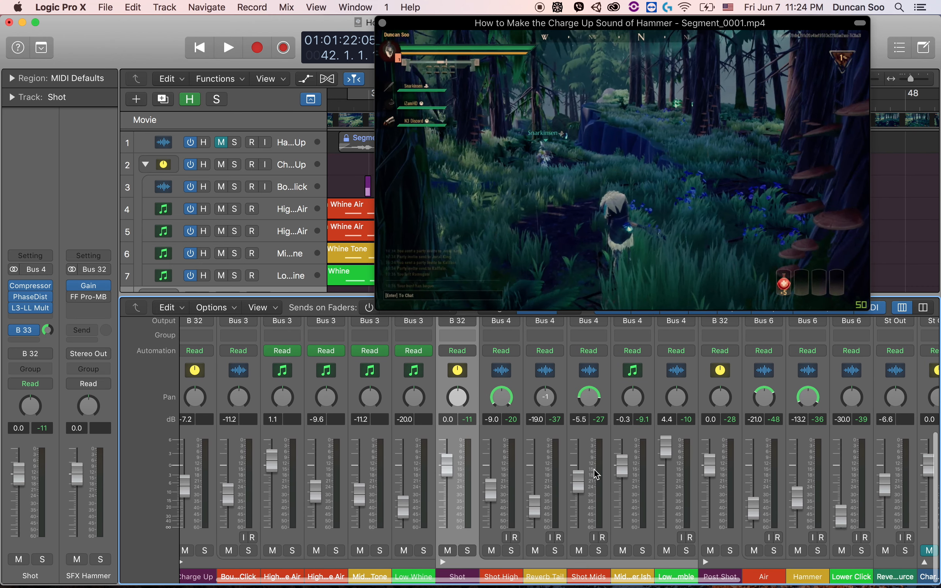
scroll(253, 552, left, 3)
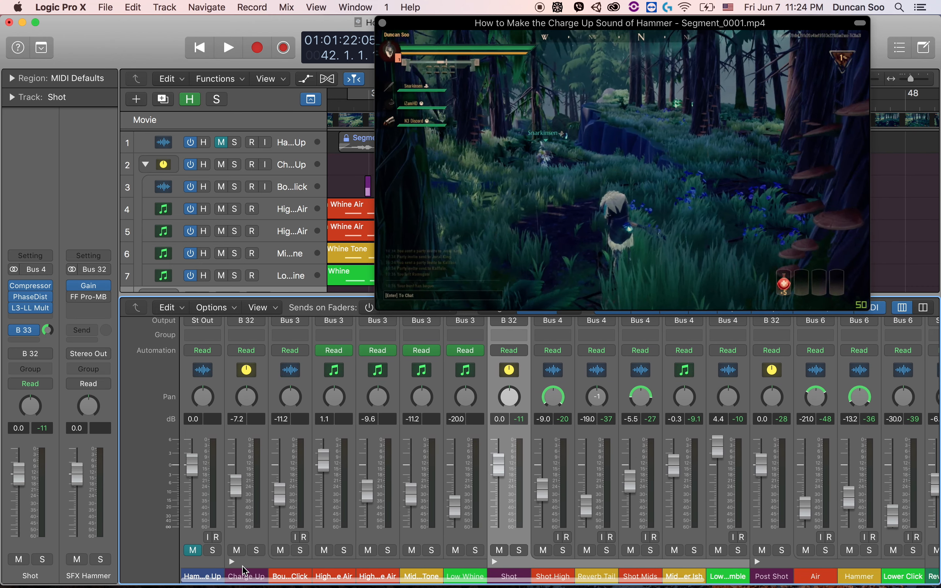
click(230, 562)
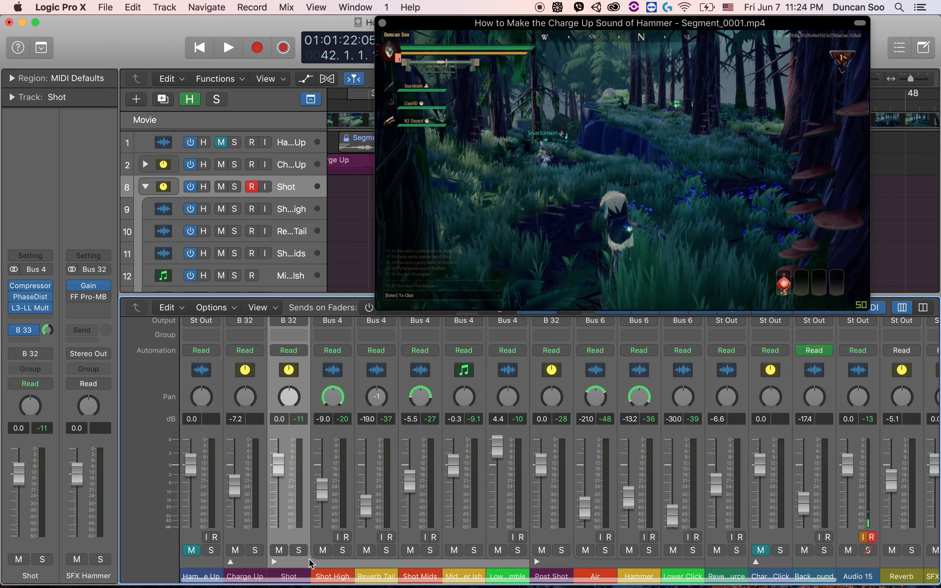
scroll(310, 513, up, 10)
scroll(310, 513, down, 10)
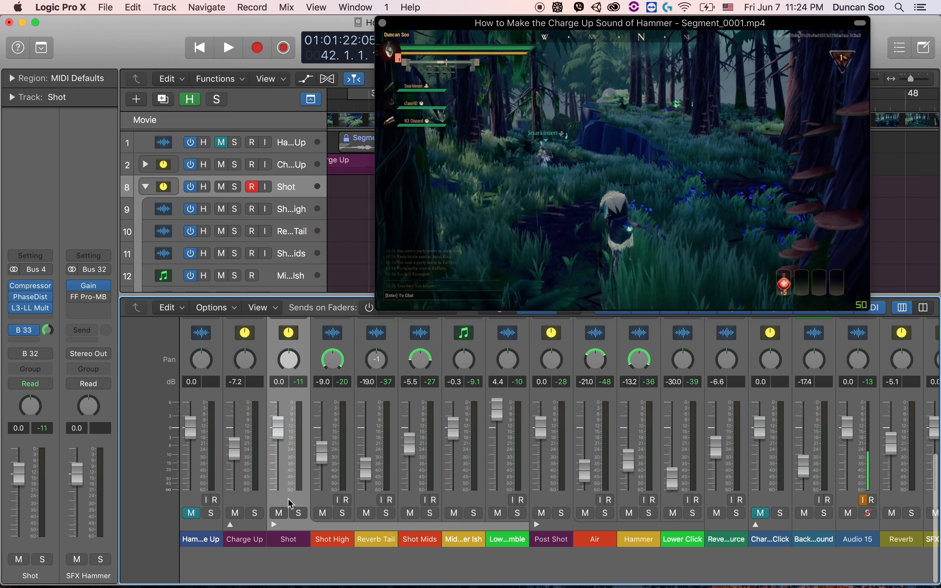
View the Space Designer settings on the Reverb channel, then close the plug-in and the floating movie window.
scroll(291, 503, up, 10)
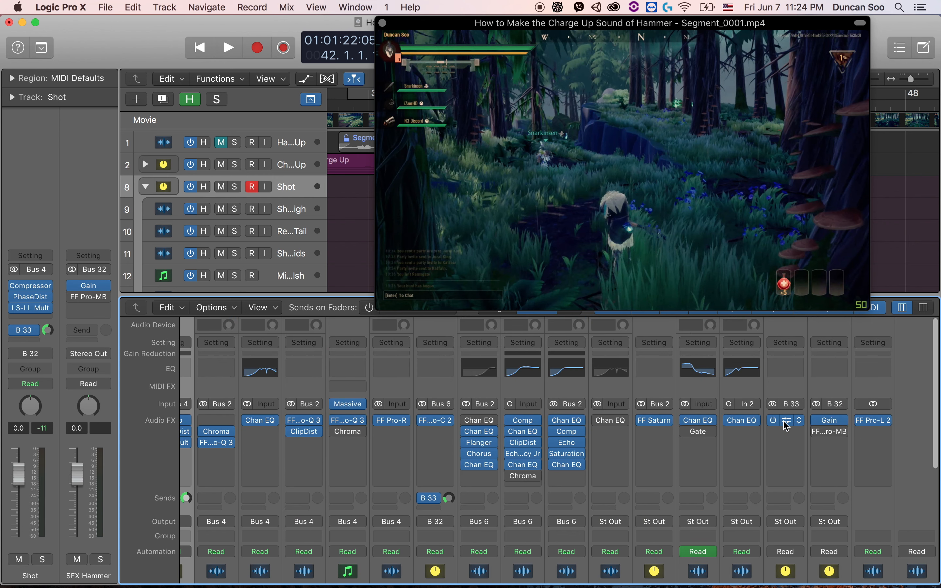
click(787, 425)
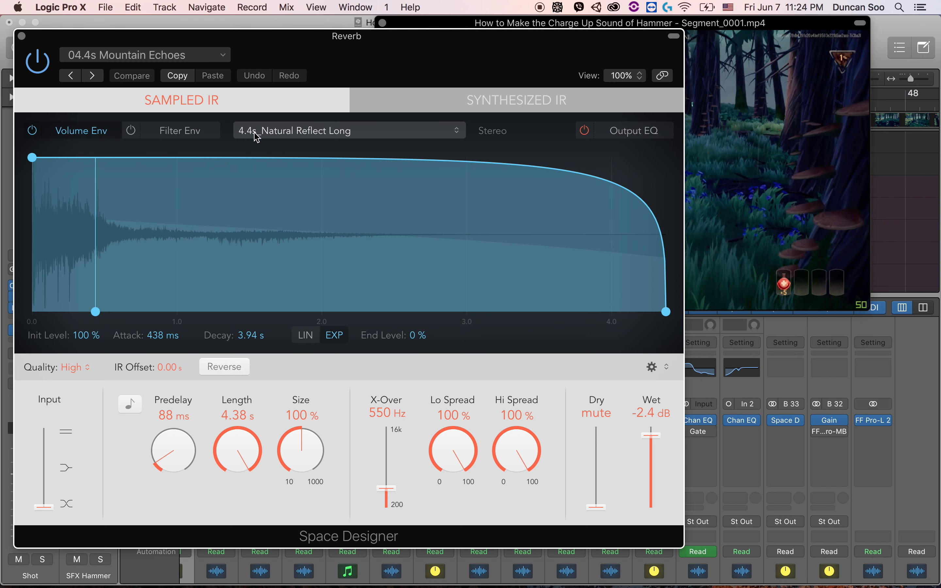
click(22, 37)
click(382, 23)
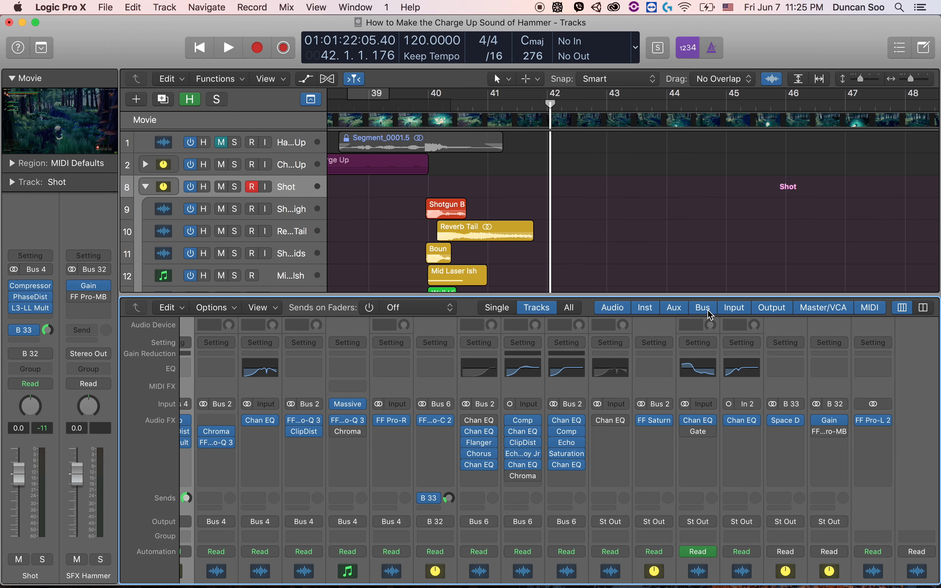
Reopen the Reverb channel's Space Designer to review its settings, close it, and hide the mixer.
click(787, 427)
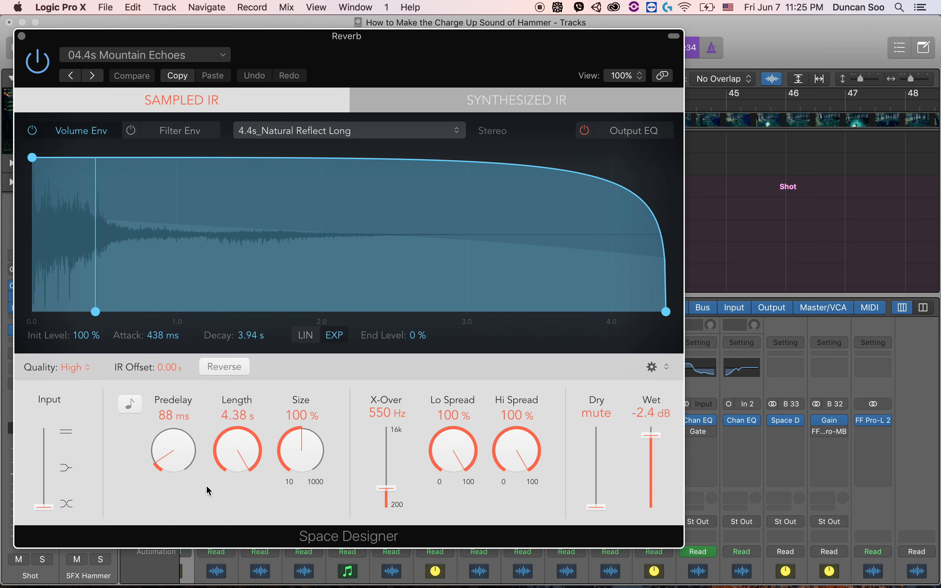
click(23, 38)
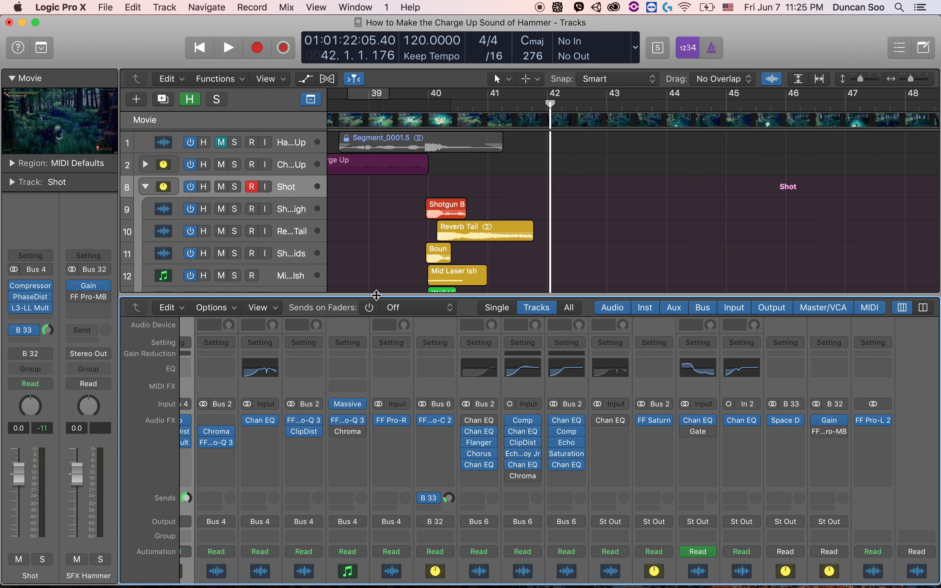
key(x)
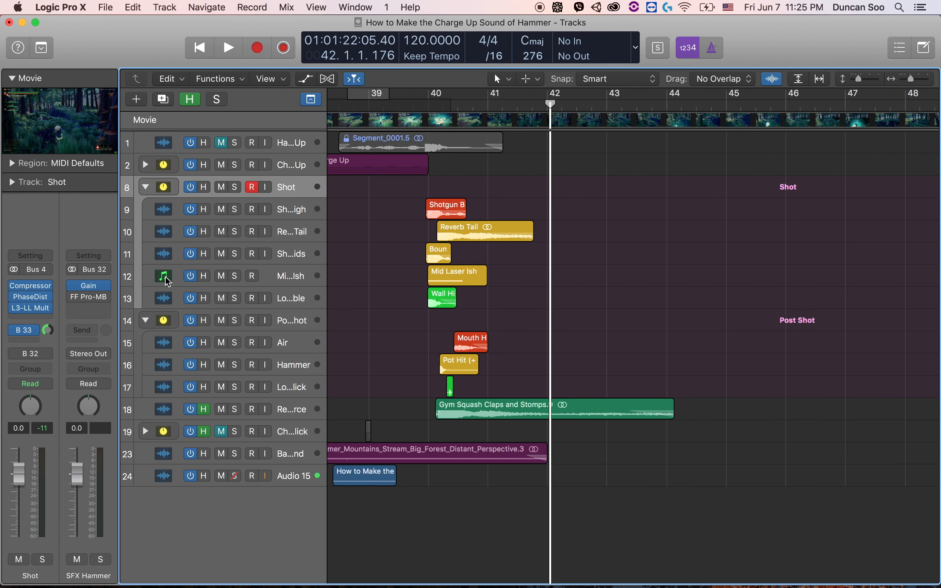
Bypass the Shot stack's Bus 33 reverb send, play the sequence from bar 39.4, and re-enable the send.
click(18, 331)
click(414, 105)
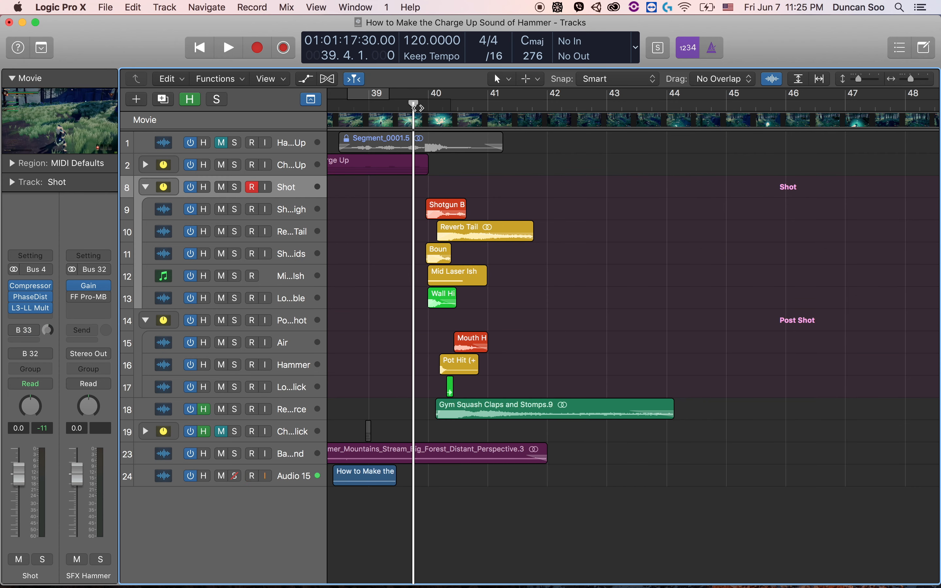
key(space)
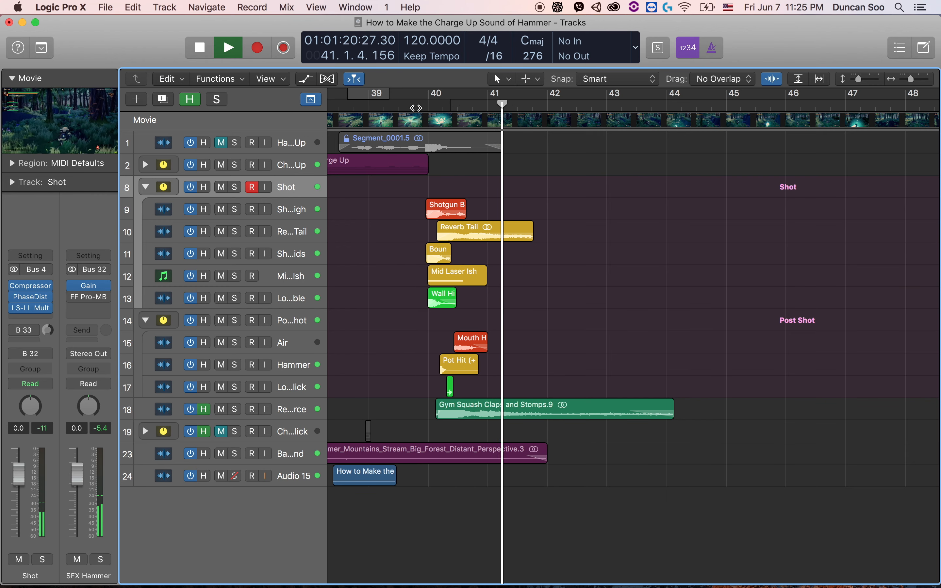
key(space)
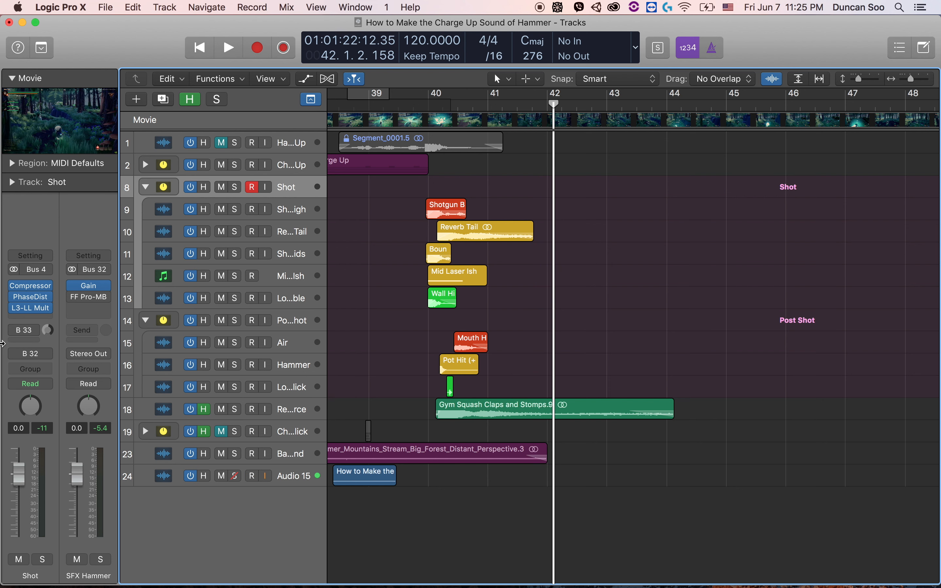
click(12, 330)
Set the cycle range from bar 38 to bar 43 and collapse the Shot and Post Shot stacks.
scroll(339, 349, left, 4)
drag(401, 96, 691, 101)
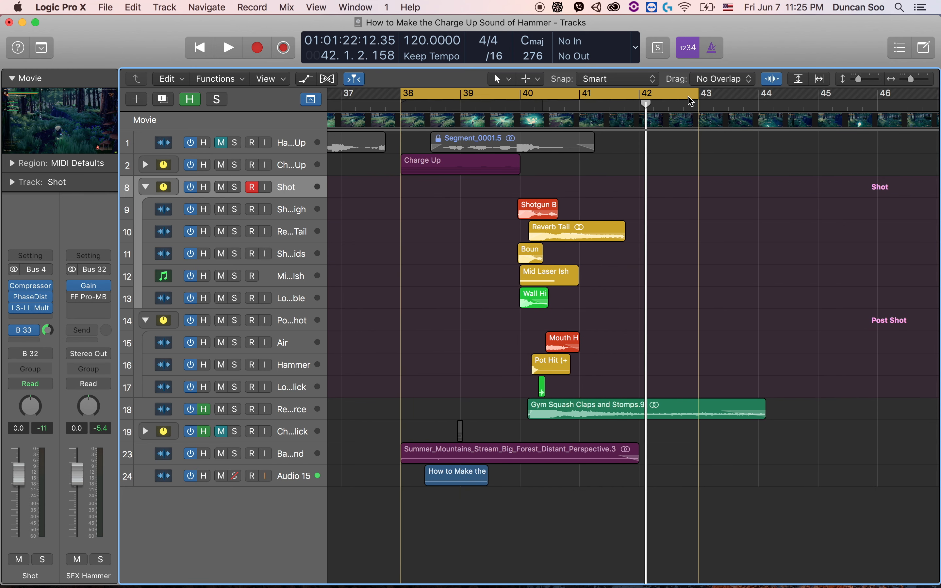
click(146, 187)
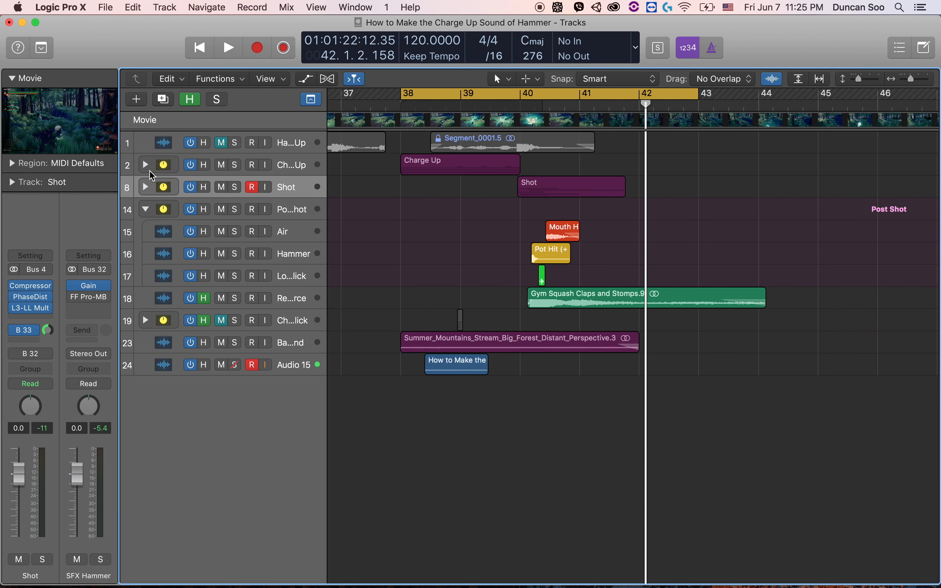
click(145, 165)
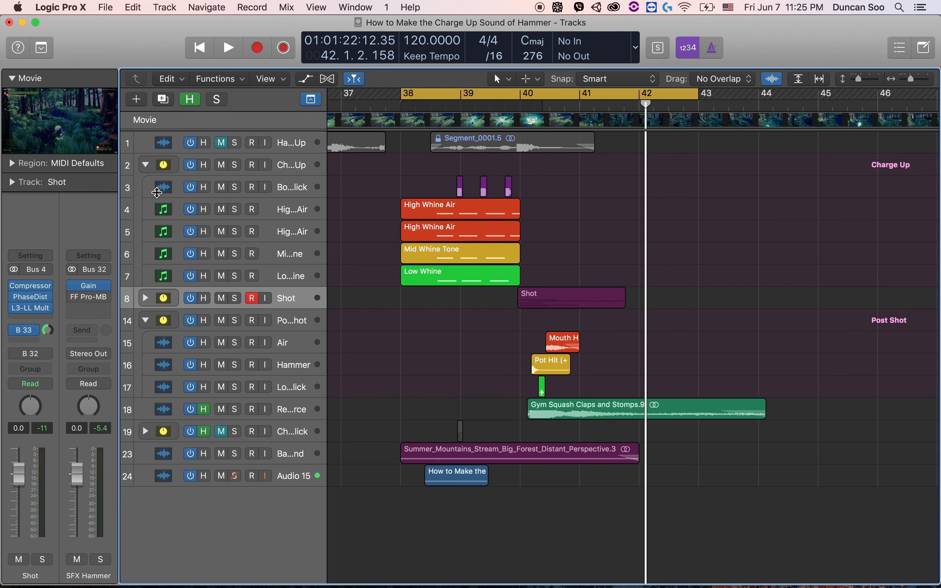
click(146, 165)
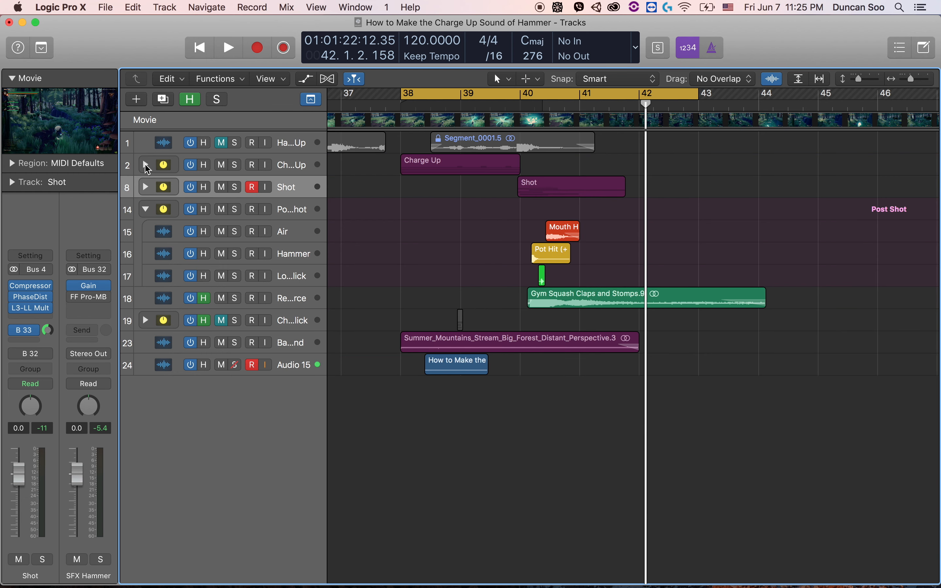
click(145, 209)
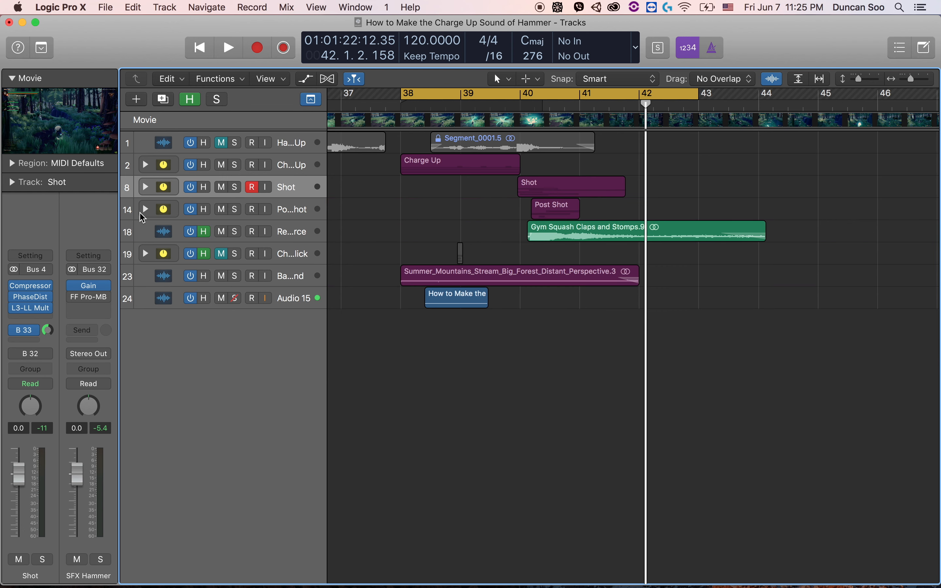